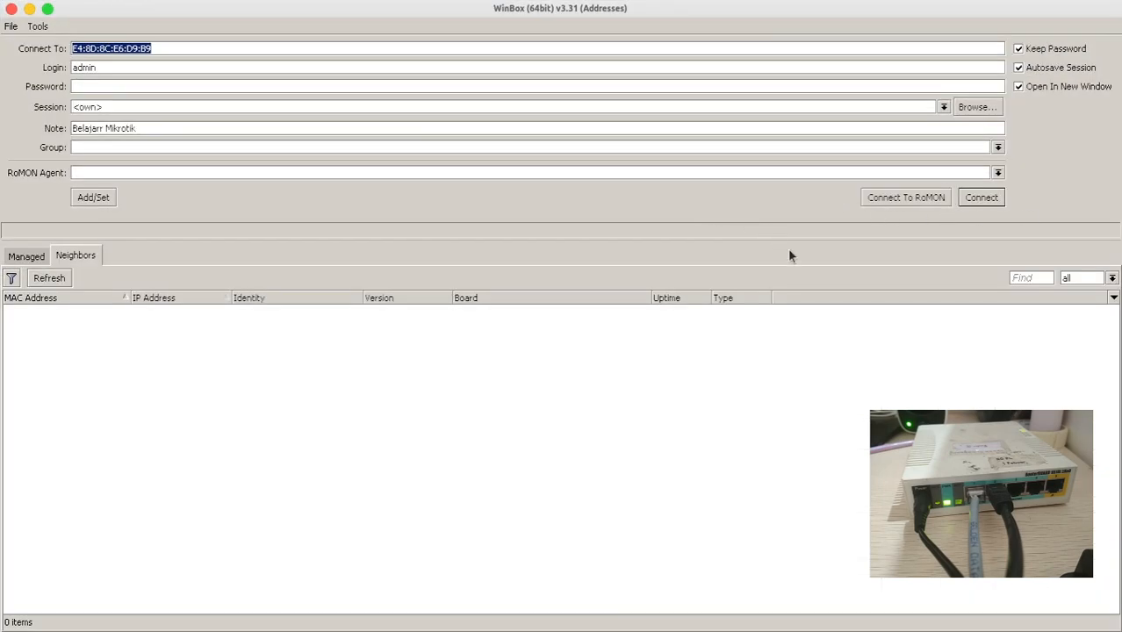
# - Replace the router's MAC address in Connect To with 192.168.1.1 and start connecting
pyautogui.moveTo(1034, 627)
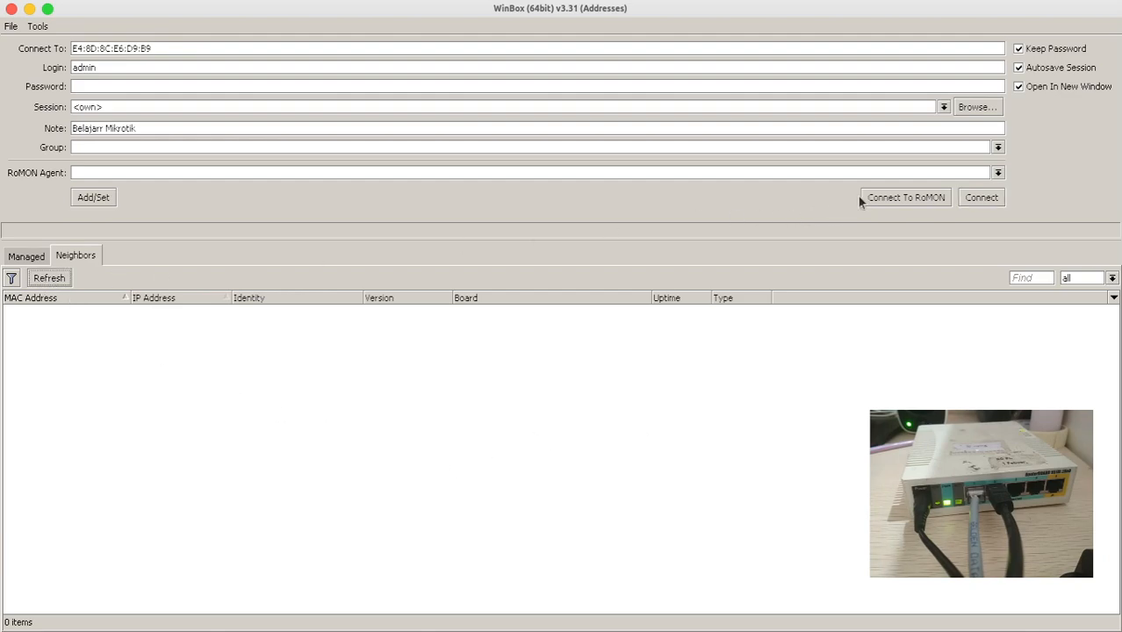
pyautogui.click(994, 196)
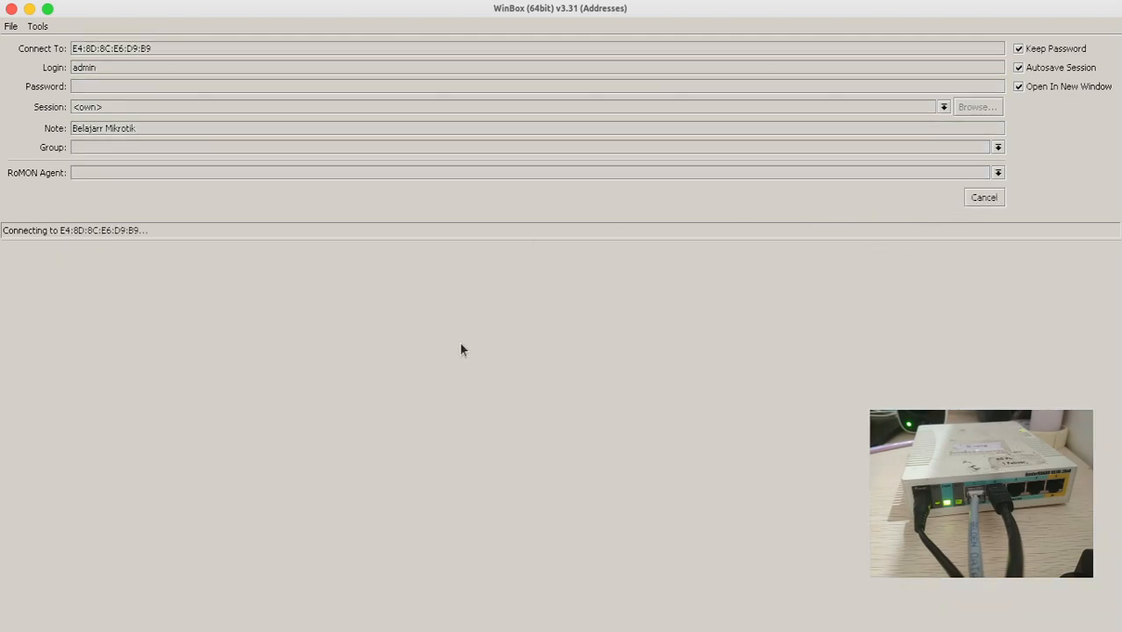
pyautogui.click(983, 199)
pyautogui.write('192.168.1.1')
pyautogui.press('Return')
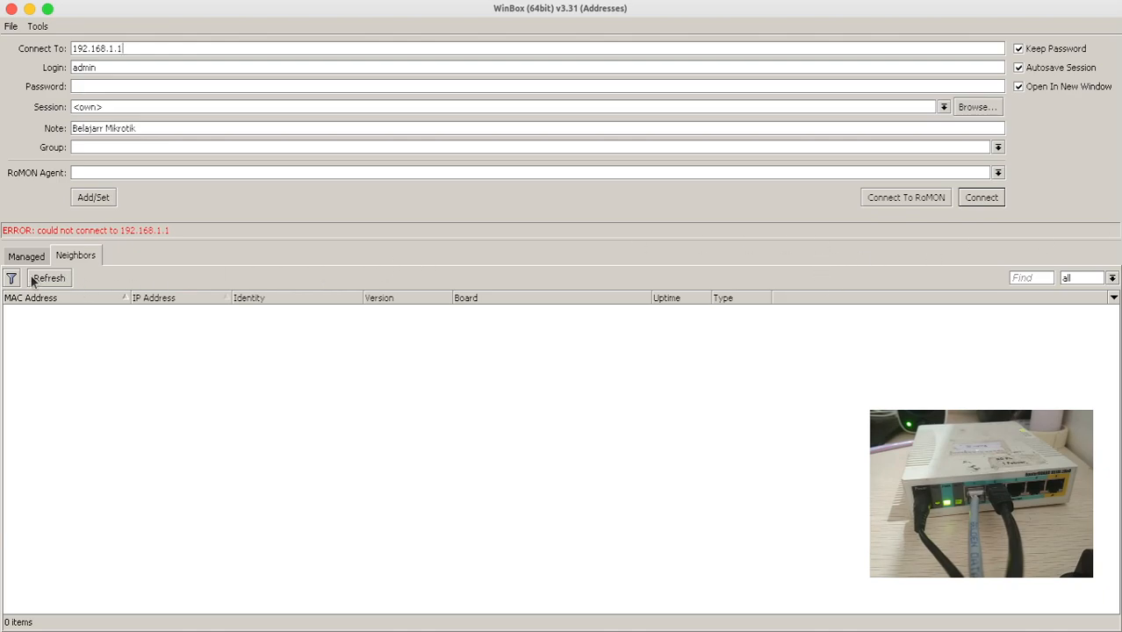
# - Retry the connection to 192.168.1.1 and refresh the neighbor list
pyautogui.click(987, 199)
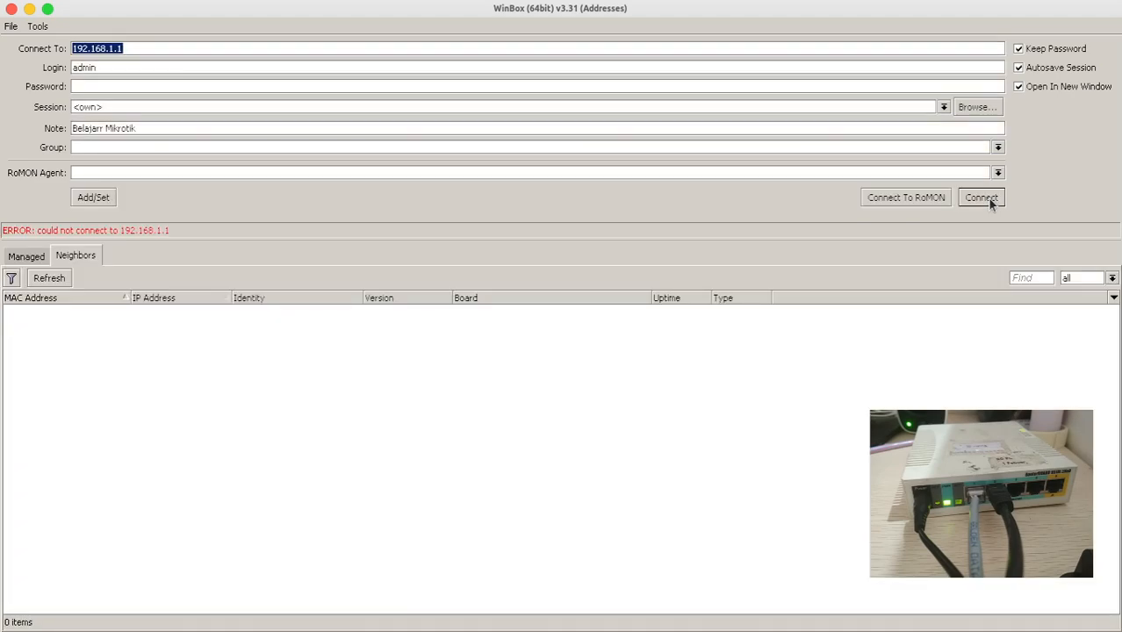
pyautogui.click(987, 198)
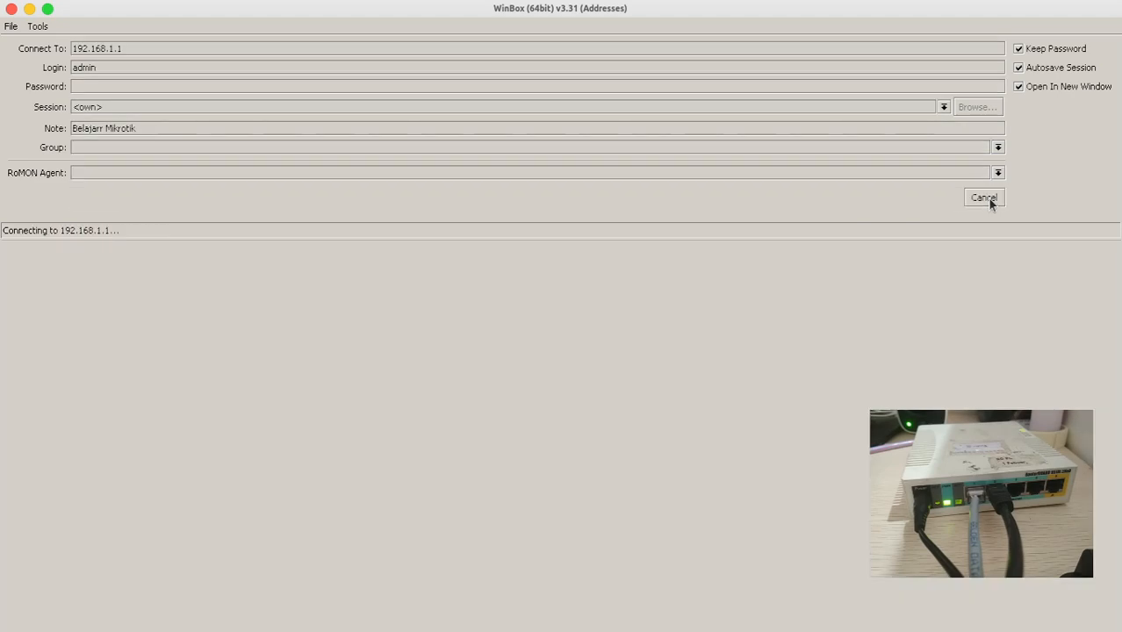
pyautogui.click(985, 198)
pyautogui.click(51, 278)
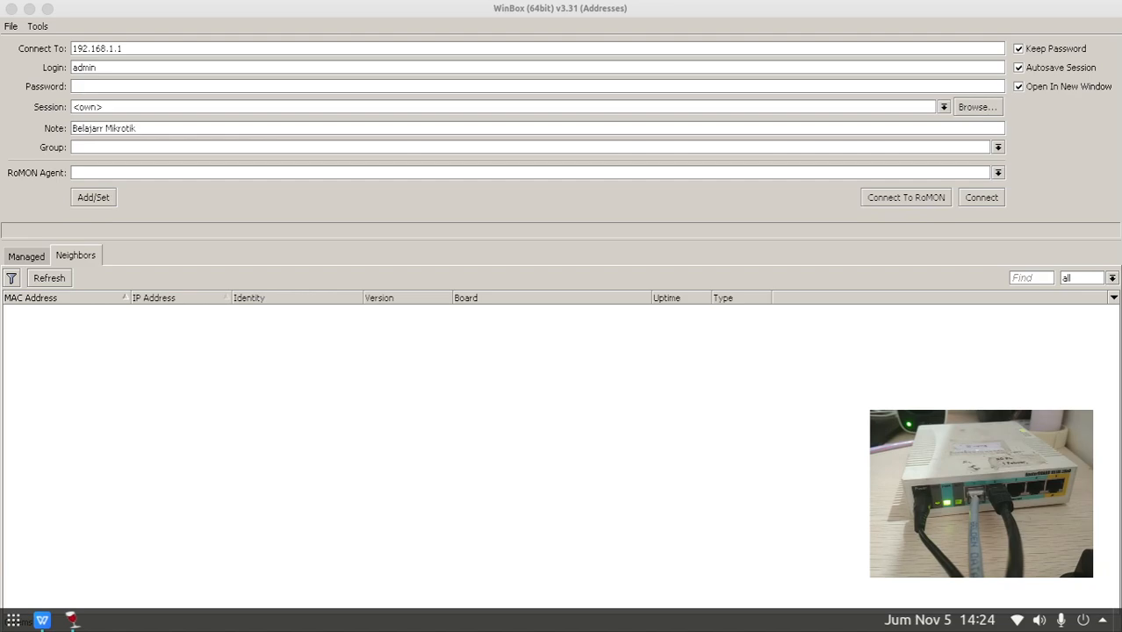
# - Pick the discovered Jaringan Lanjut router from Neighbors and try logging in as admin
pyautogui.click(45, 278)
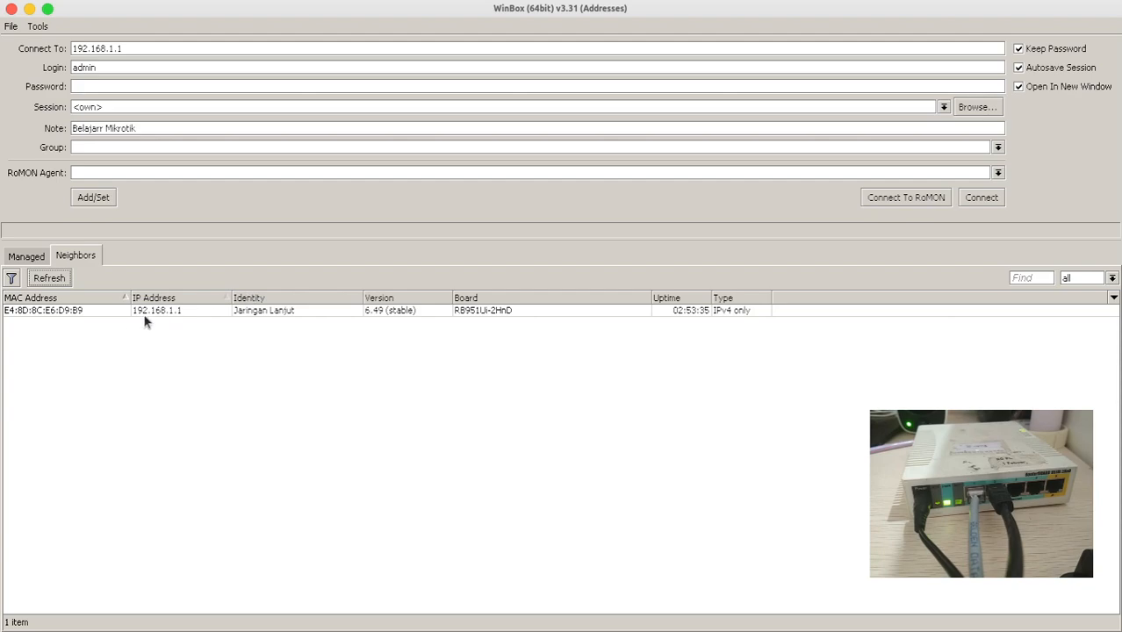
pyautogui.doubleClick(93, 313)
pyautogui.click(970, 197)
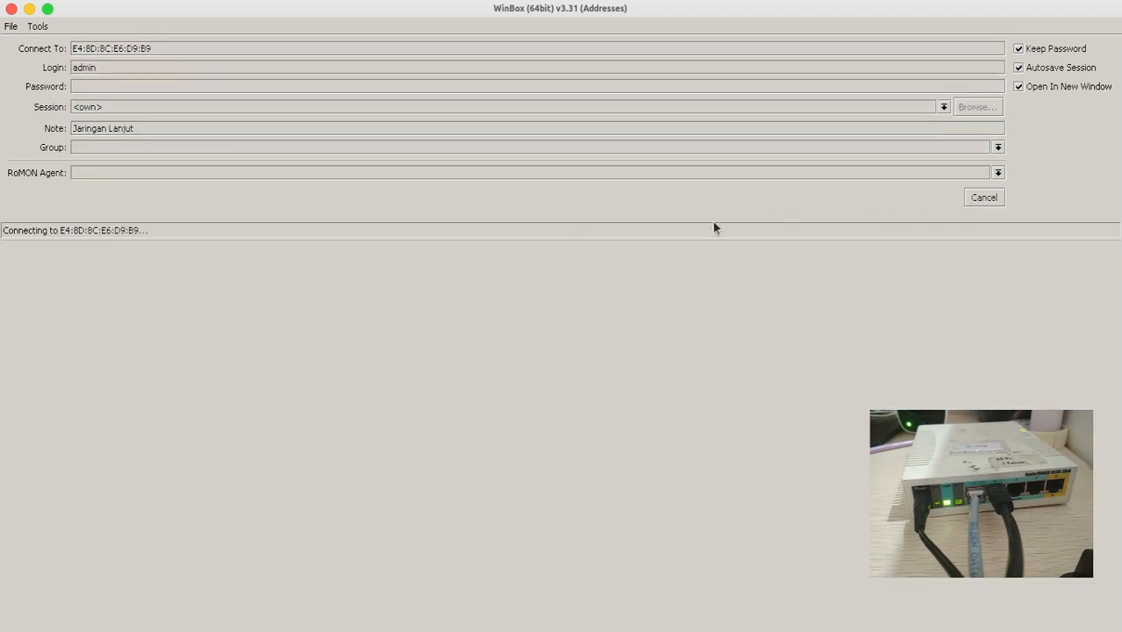
pyautogui.click(137, 86)
pyautogui.write('****')
pyautogui.press('Return')
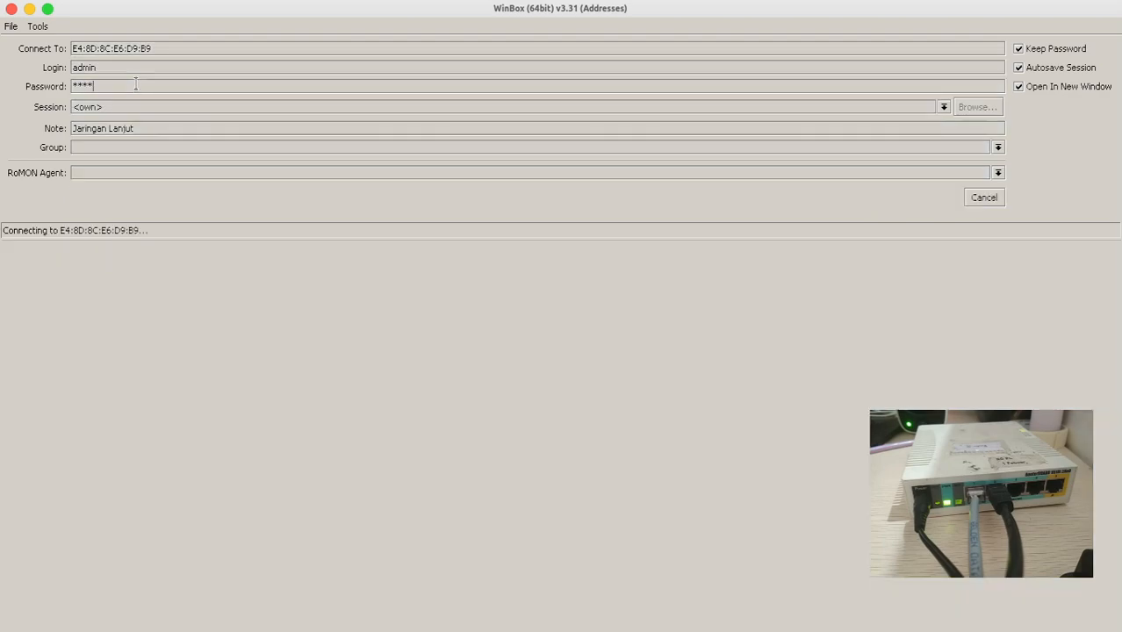
# - Log in to the router as userfull with its password
pyautogui.click(157, 63)
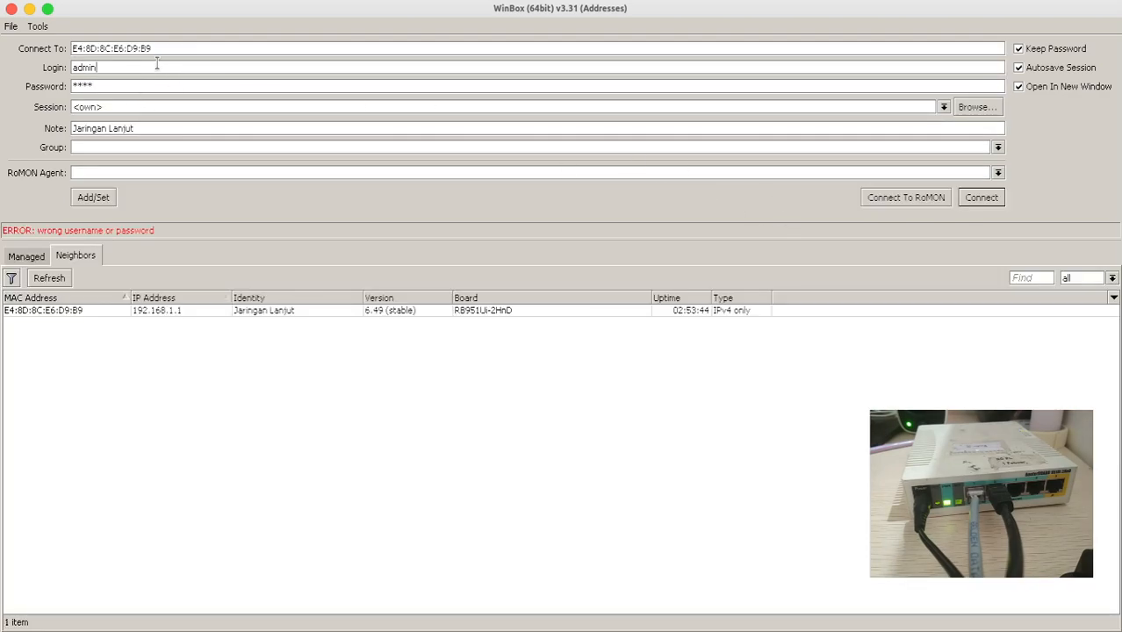
pyautogui.press('BackSpace')
pyautogui.press('BackSpace')
pyautogui.press('BackSpace')
pyautogui.press('BackSpace')
pyautogui.press('BackSpace')
pyautogui.write('userfull')
pyautogui.press('Tab')
pyautogui.write('****')
pyautogui.press('Return')
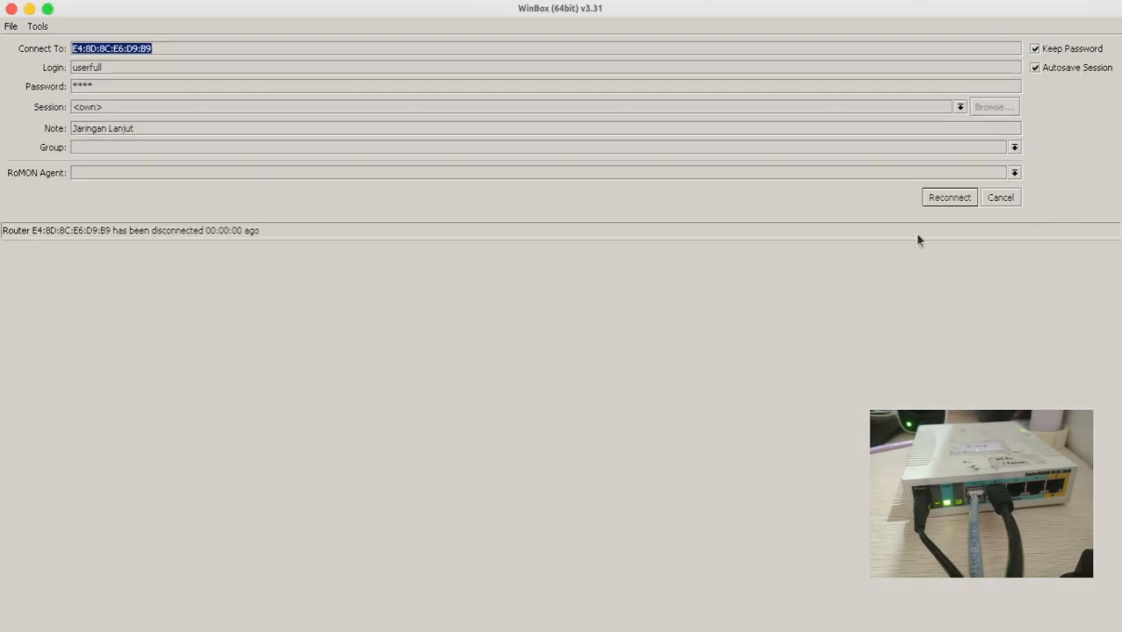
pyautogui.click(947, 198)
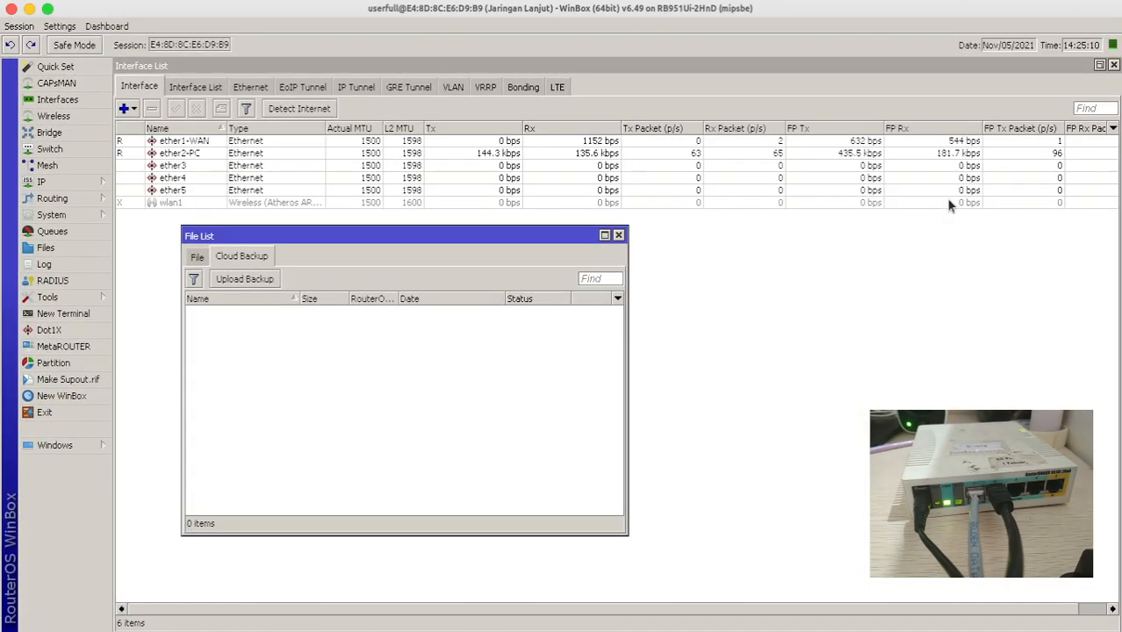
# - Close the empty File List and open the System > Users list
pyautogui.click(618, 235)
pyautogui.click(100, 214)
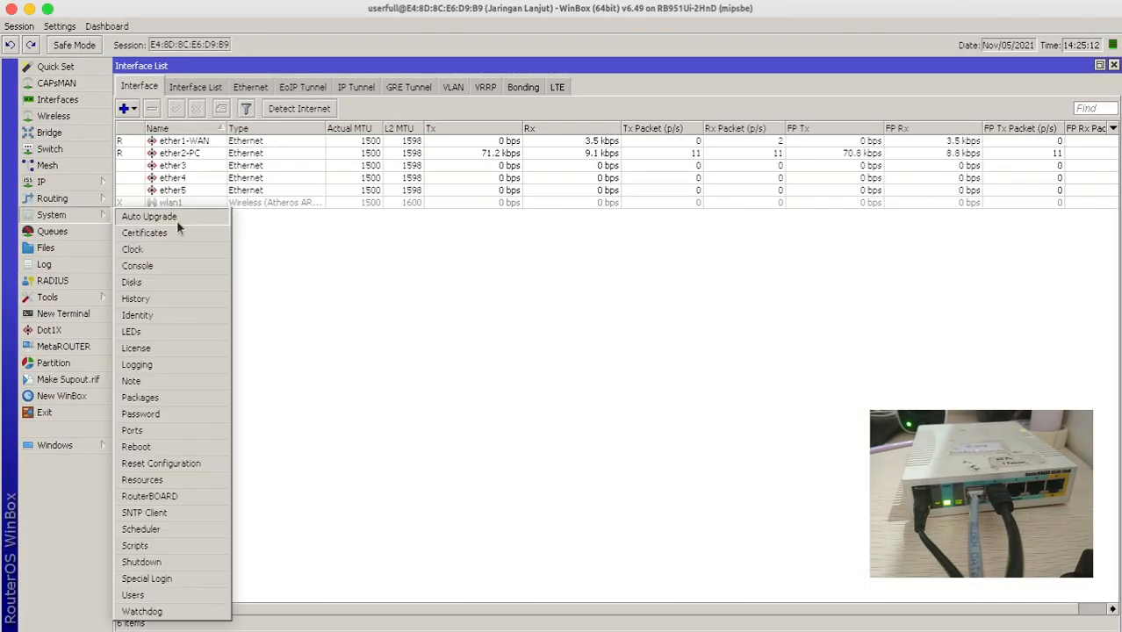
pyautogui.click(145, 594)
# - Select the three non-admin accounts and delete them
pyautogui.click(421, 287)
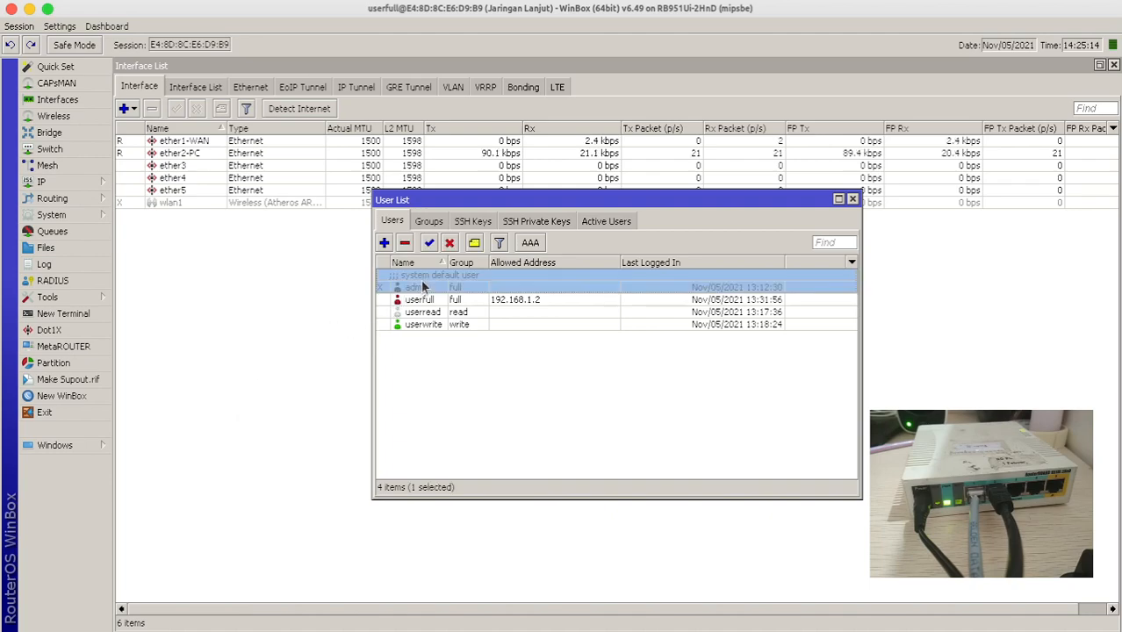
pyautogui.click(420, 299)
pyautogui.keyDown('ctrl'); pyautogui.click(419, 312); pyautogui.keyUp('ctrl')
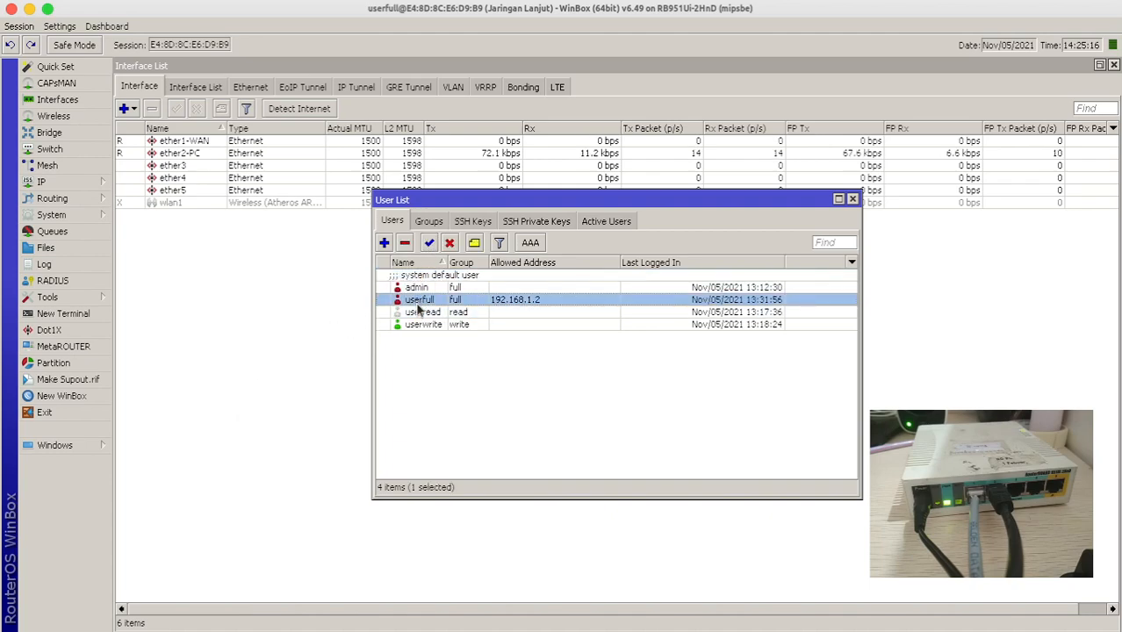
pyautogui.keyDown('ctrl'); pyautogui.click(421, 325); pyautogui.keyUp('ctrl')
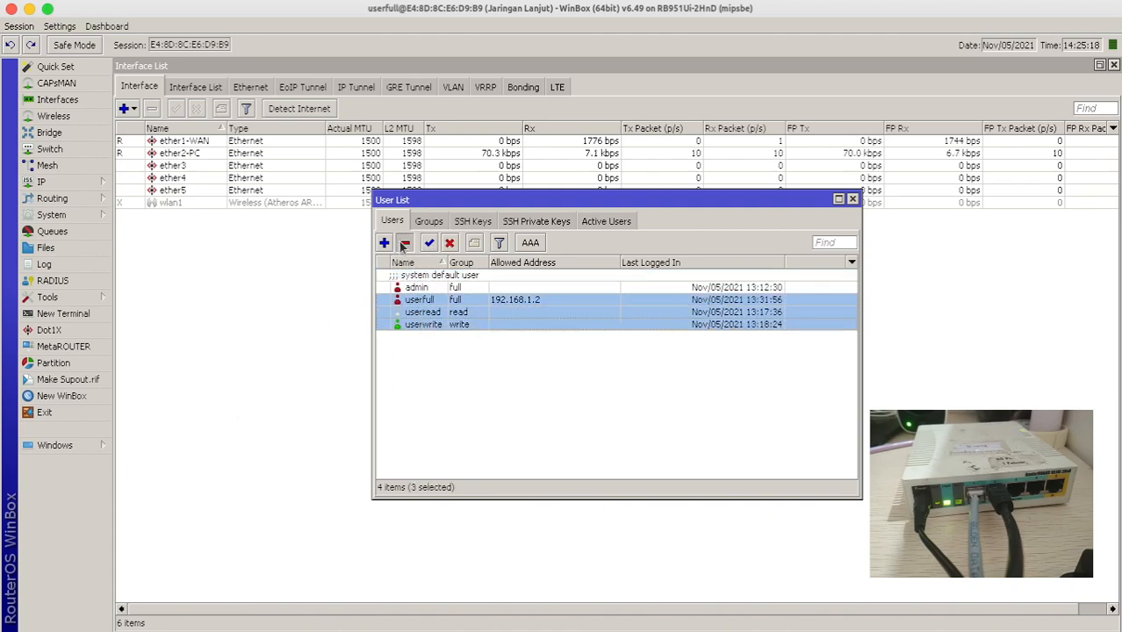
pyautogui.click(404, 243)
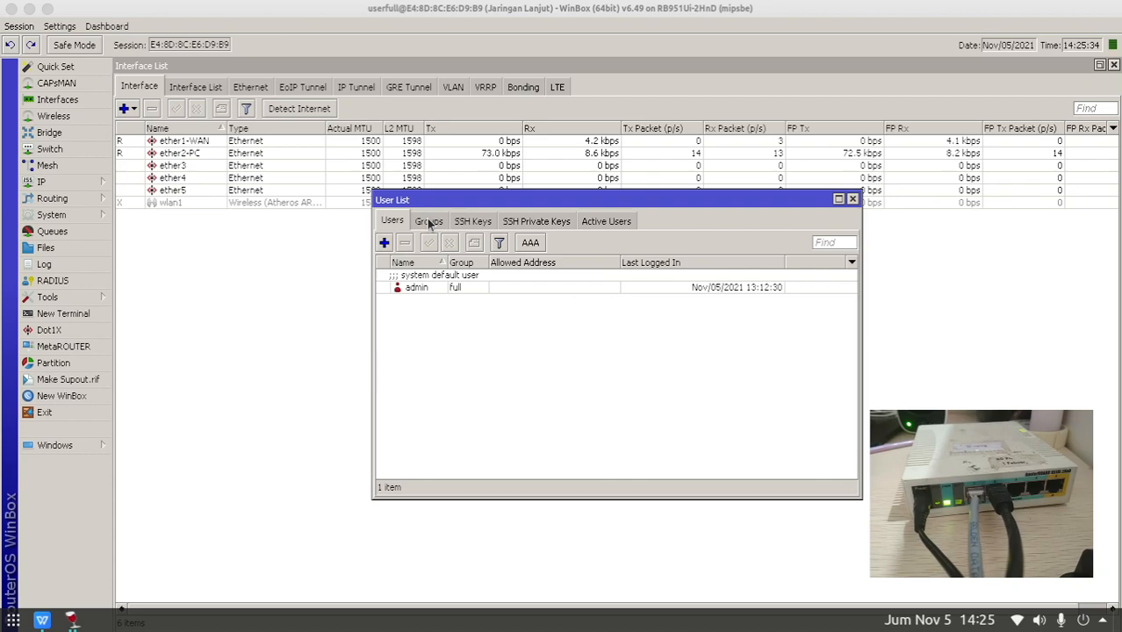
pyautogui.click(429, 222)
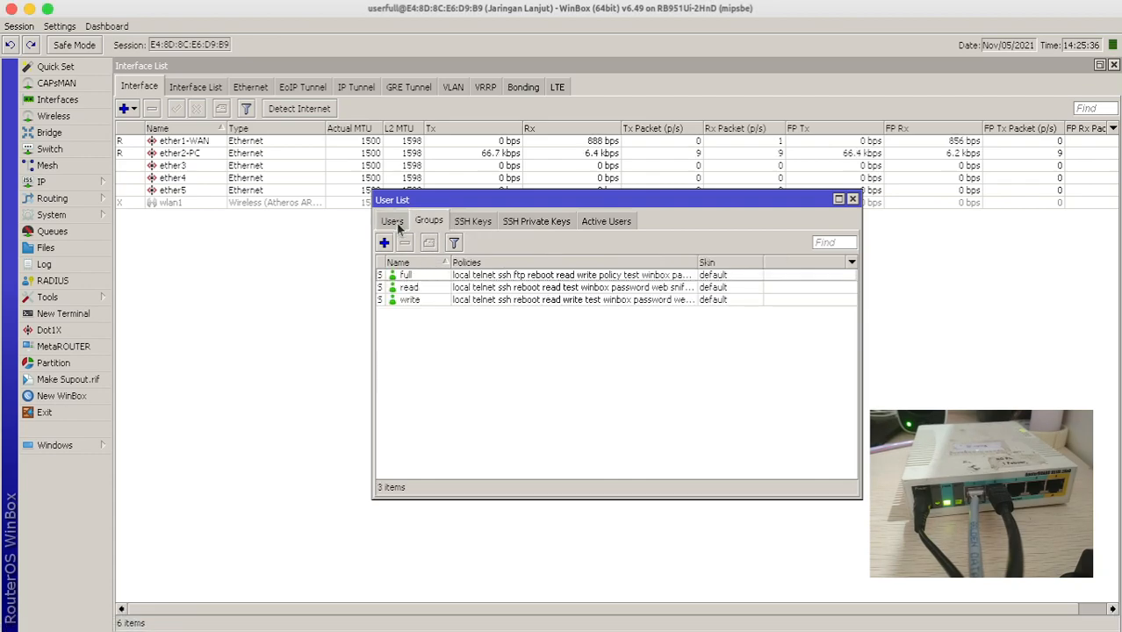
pyautogui.click(396, 223)
pyautogui.click(421, 228)
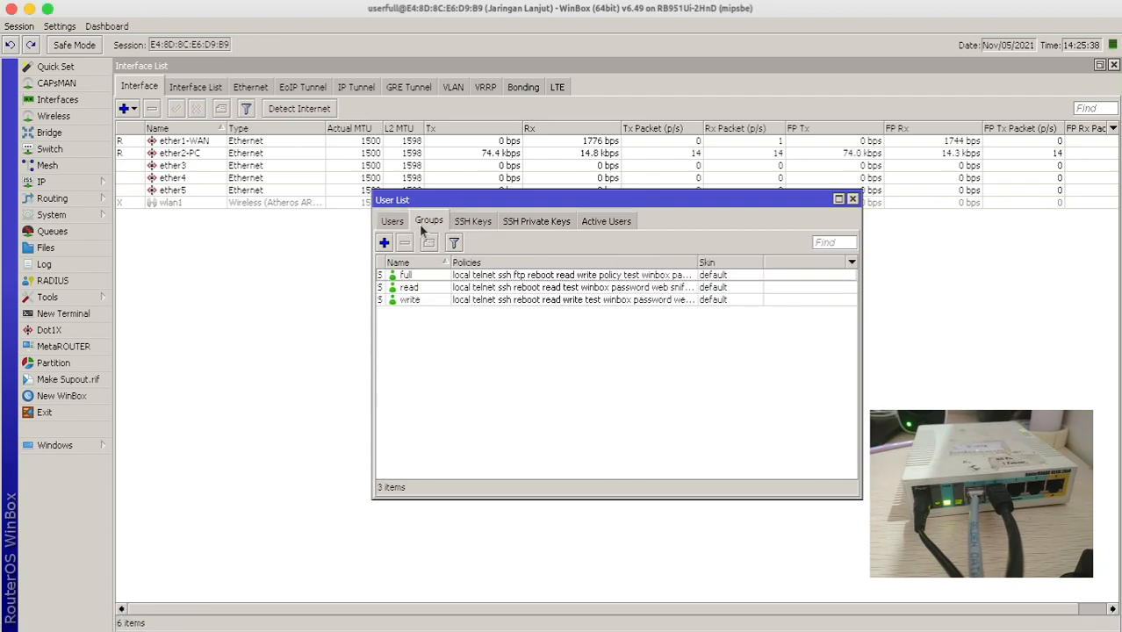
pyautogui.click(53, 215)
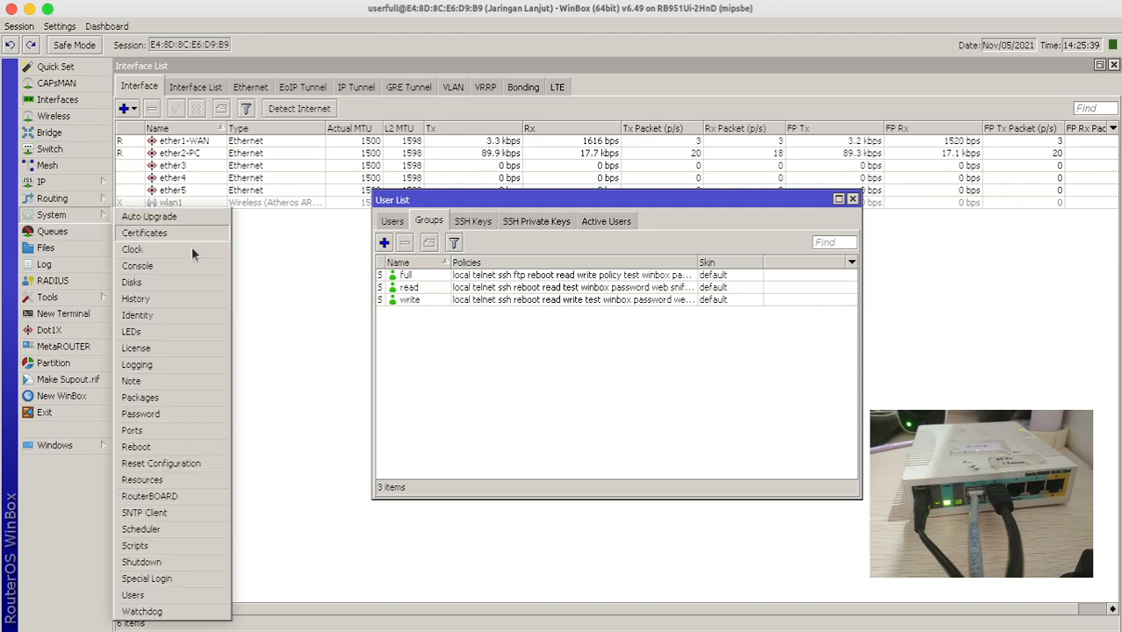
pyautogui.click(134, 596)
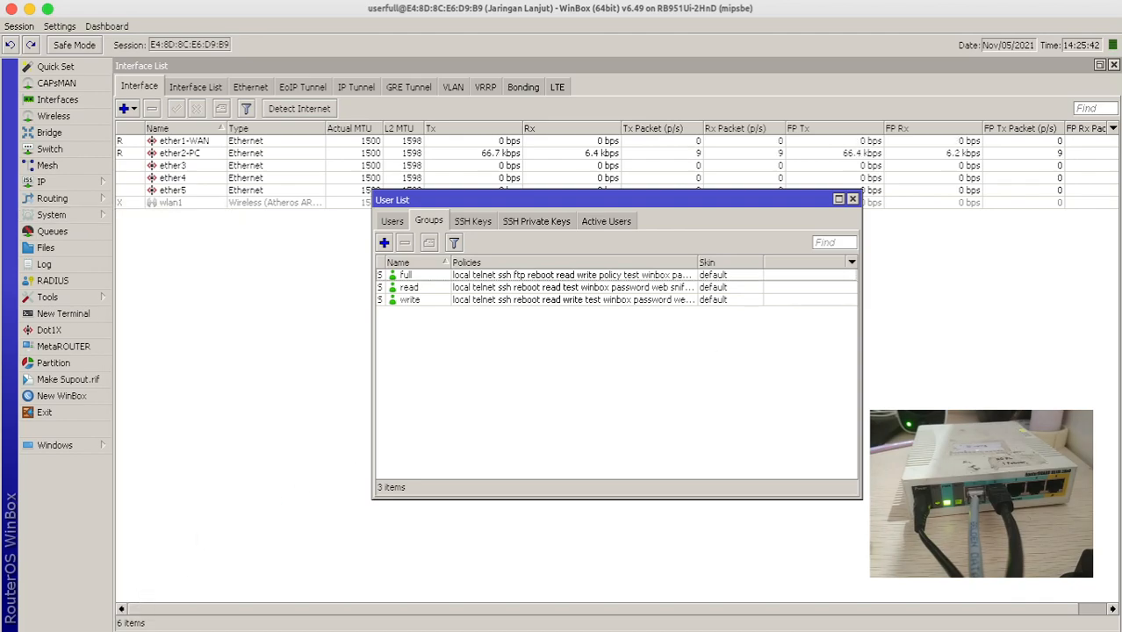
pyautogui.click(413, 277)
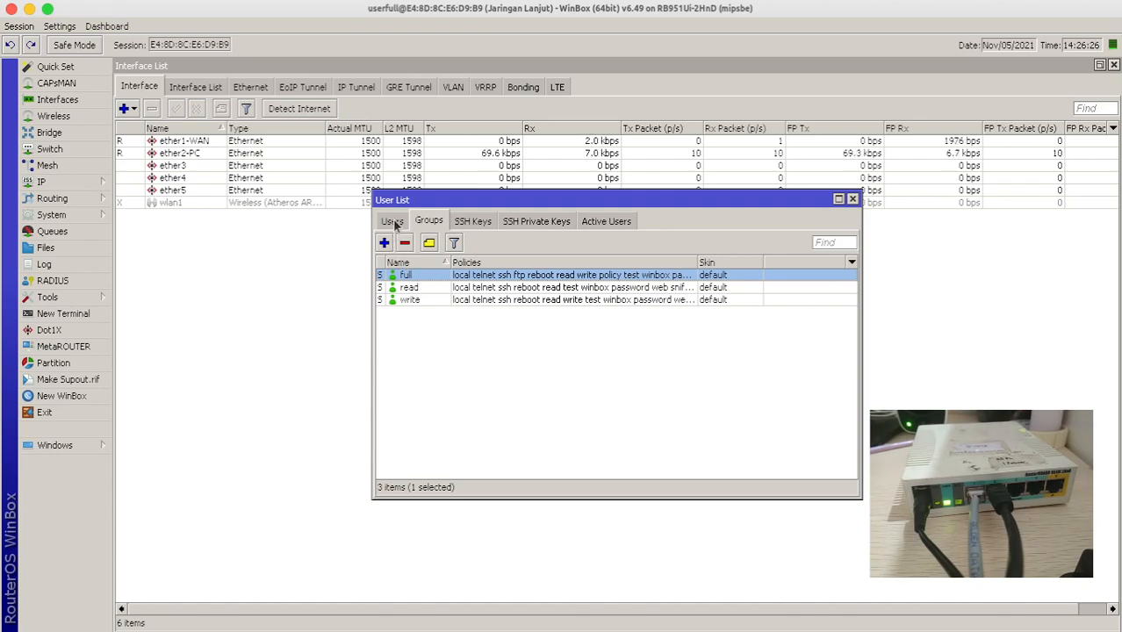
pyautogui.click(392, 221)
pyautogui.moveTo(431, 200); pyautogui.dragTo(356, 225)
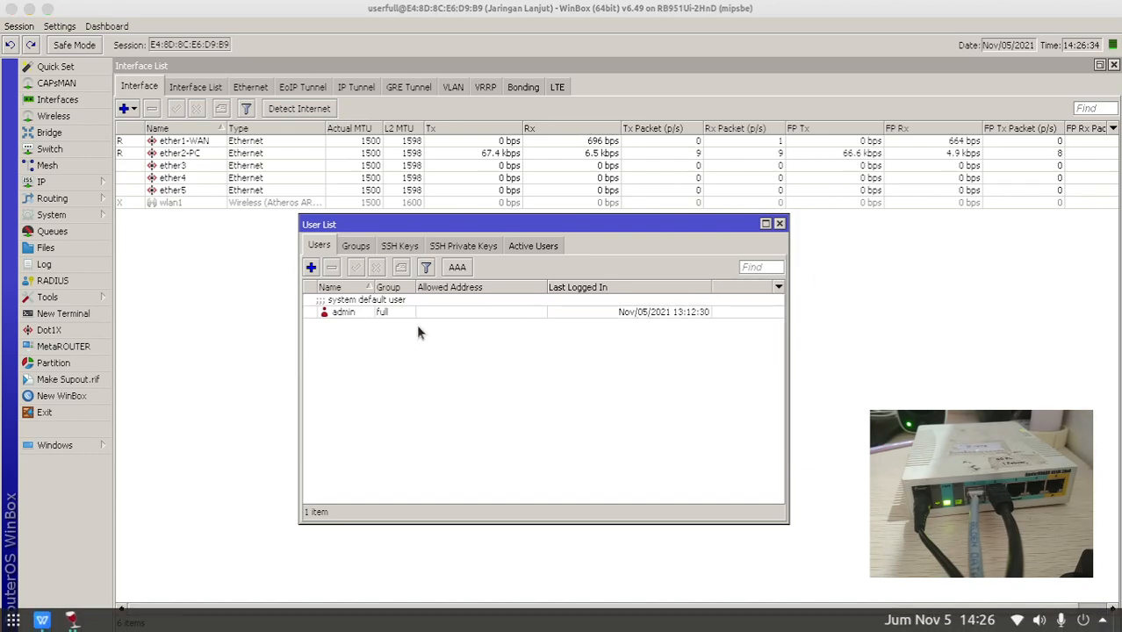
# - Add the userfull account in the full group with a password
pyautogui.click(342, 305)
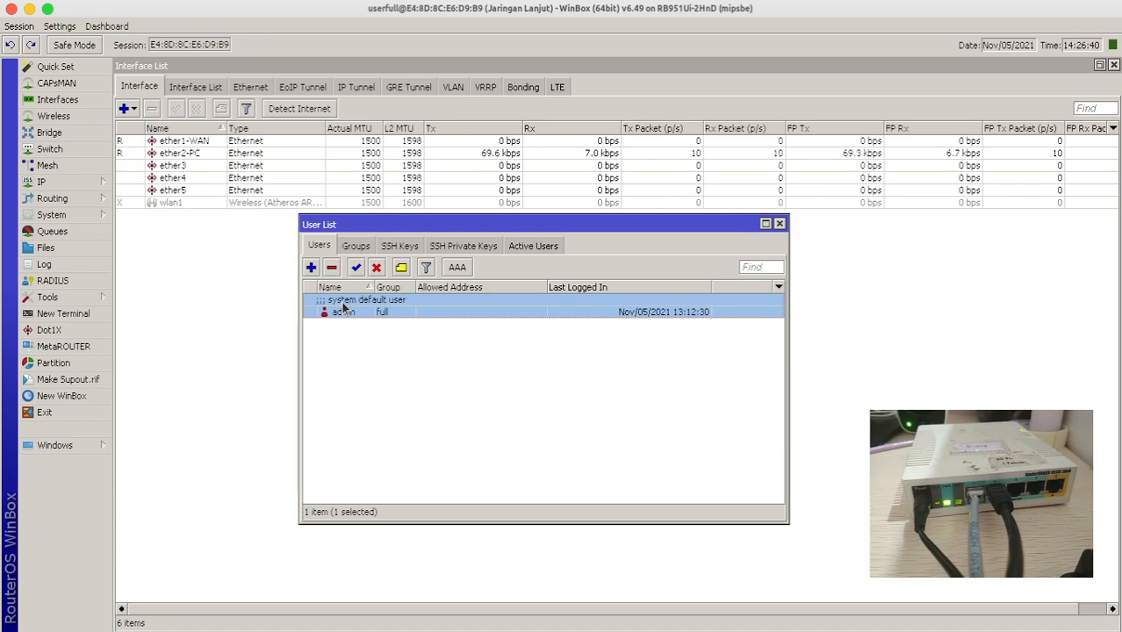
pyautogui.moveTo(391, 226); pyautogui.dragTo(319, 81)
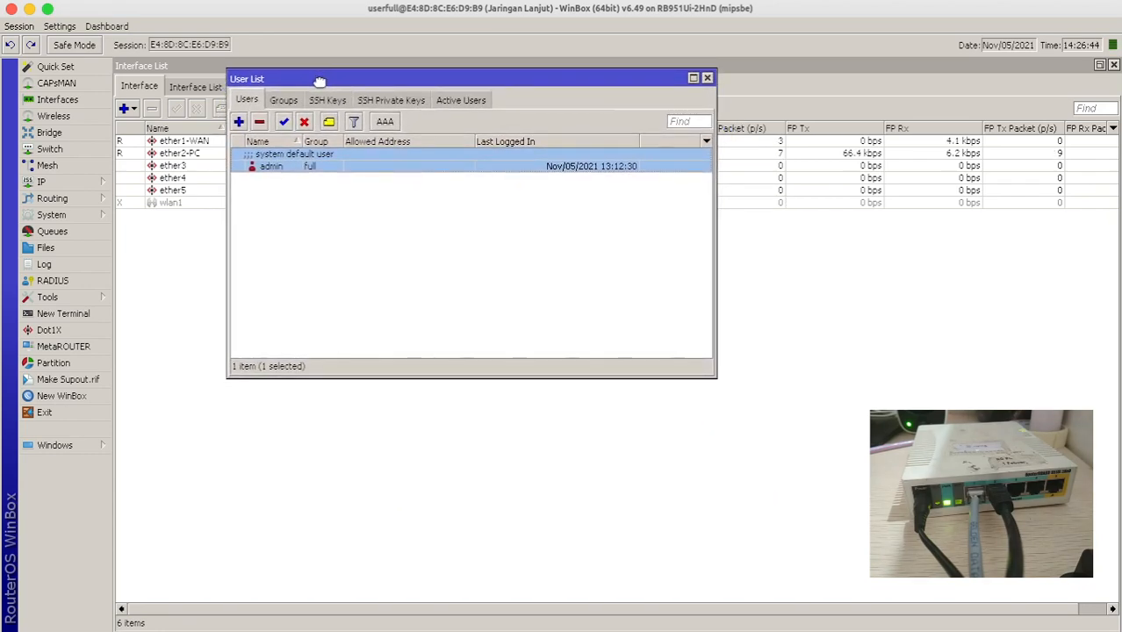
pyautogui.click(239, 123)
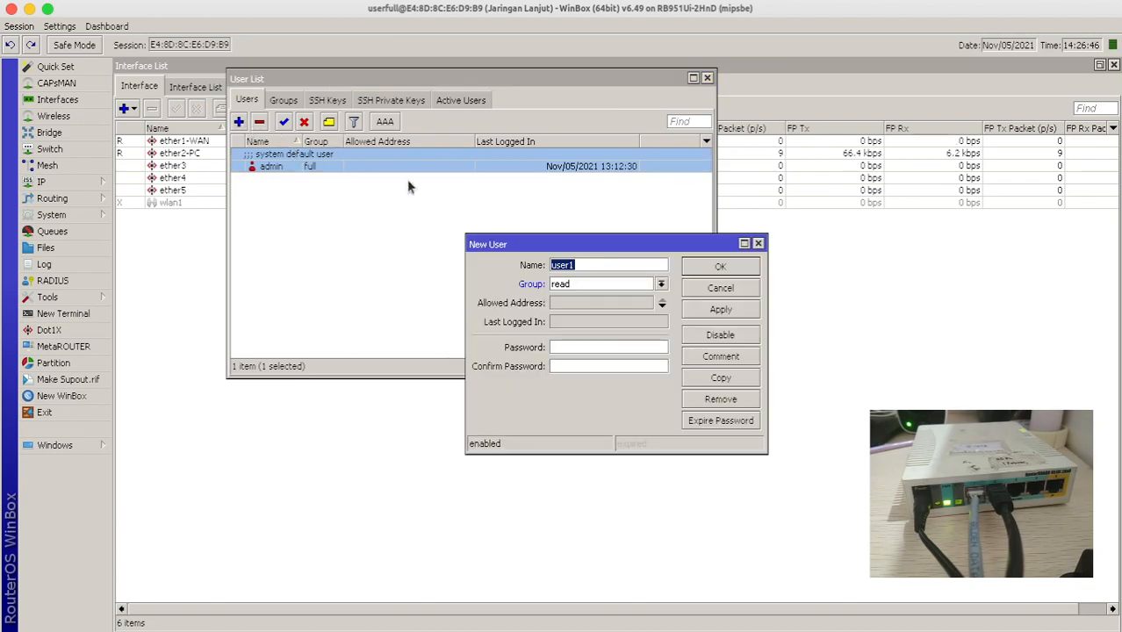
pyautogui.write('user')
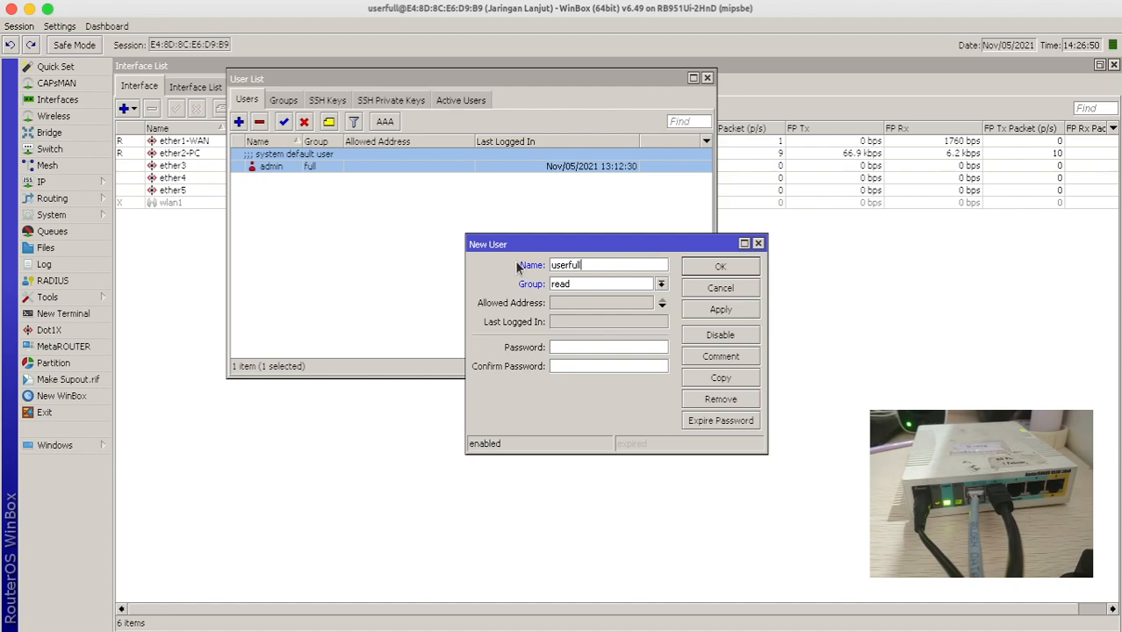
pyautogui.click(661, 284)
pyautogui.click(589, 303)
pyautogui.click(586, 283)
pyautogui.click(576, 324)
pyautogui.click(568, 347)
pyautogui.write('****')
pyautogui.click(569, 366)
pyautogui.write('****')
pyautogui.click(720, 310)
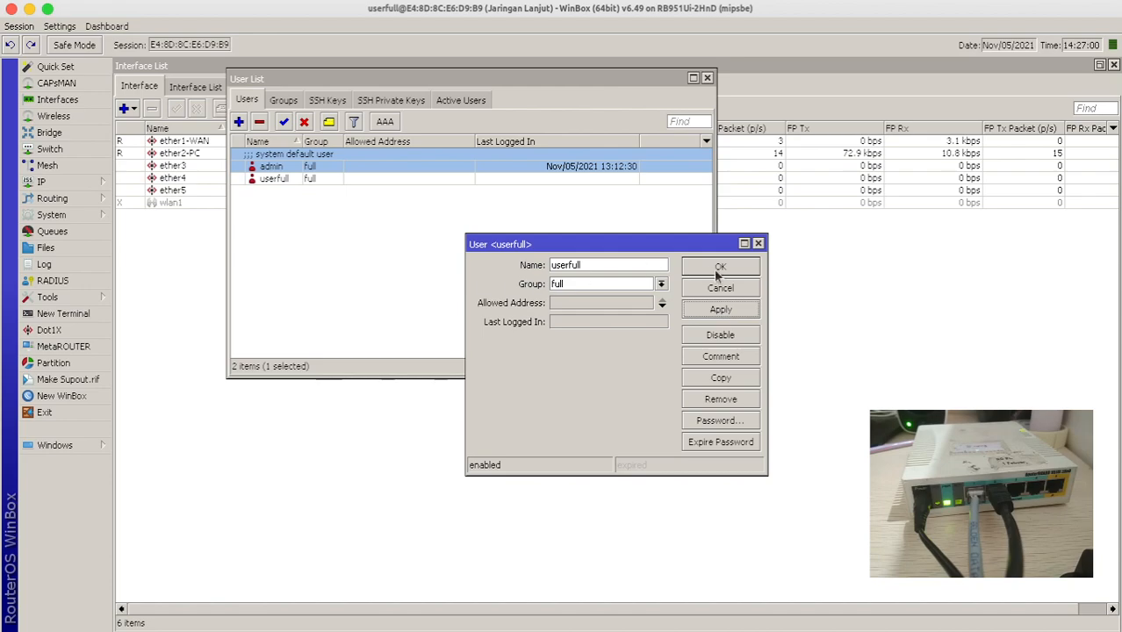
pyautogui.click(720, 266)
# - Add the userread account in the read group with a confirmed password
pyautogui.click(240, 122)
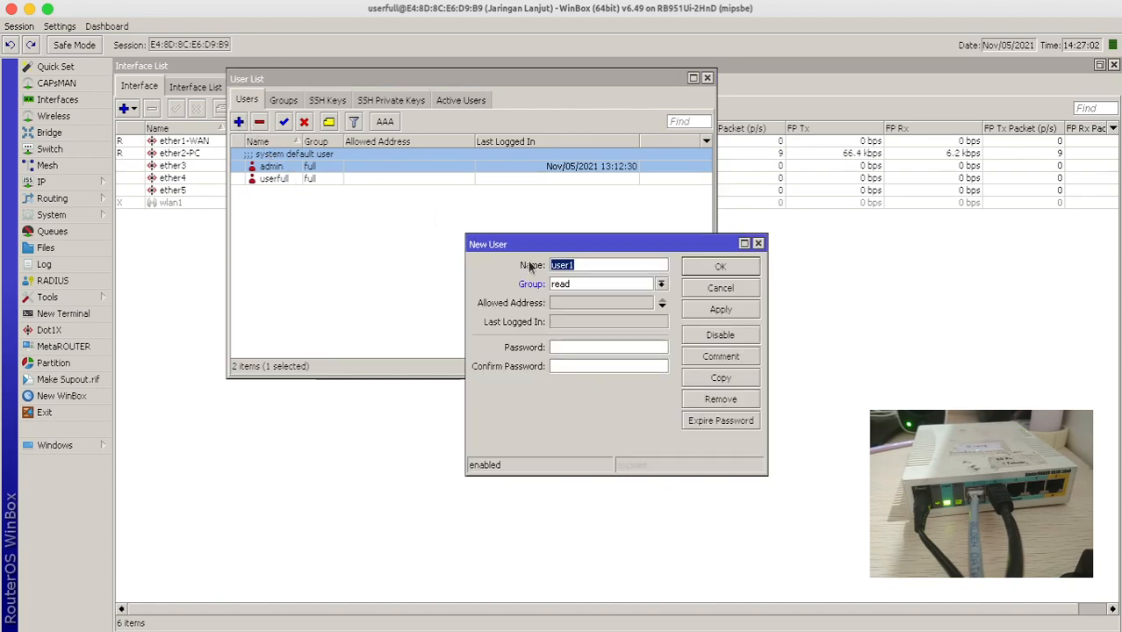
pyautogui.write('userread')
pyautogui.press('Tab')
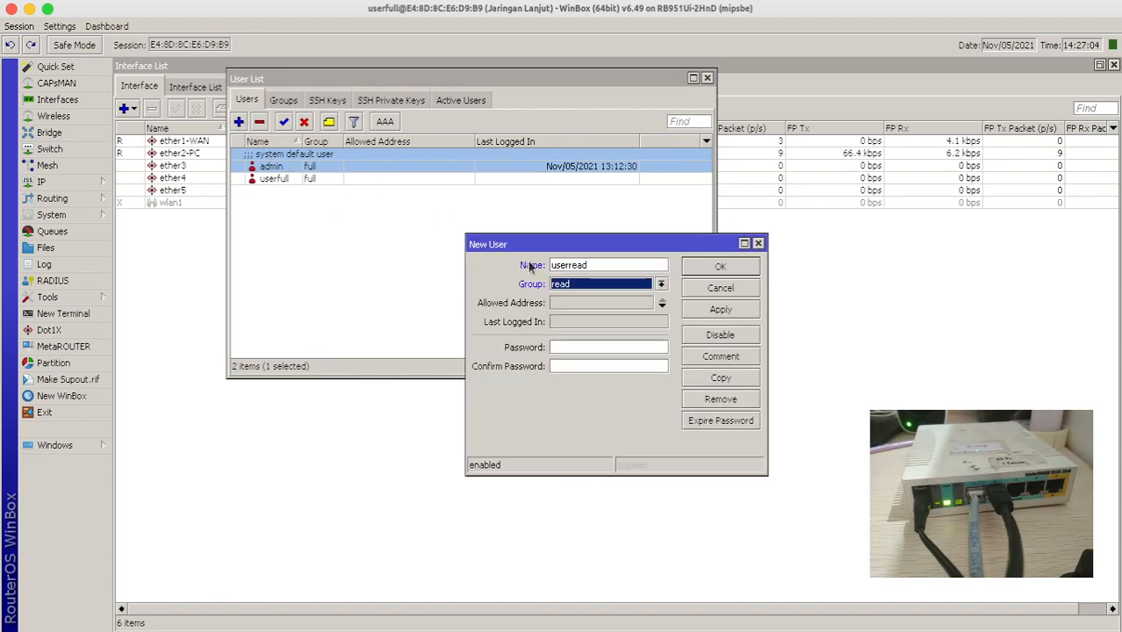
pyautogui.press('Tab')
pyautogui.press('Tab')
pyautogui.write('****')
pyautogui.press('BackSpace')
pyautogui.press('BackSpace')
pyautogui.press('BackSpace')
pyautogui.press('BackSpace')
pyautogui.write('****')
pyautogui.press('Tab')
pyautogui.write('****')
pyautogui.press('Return')
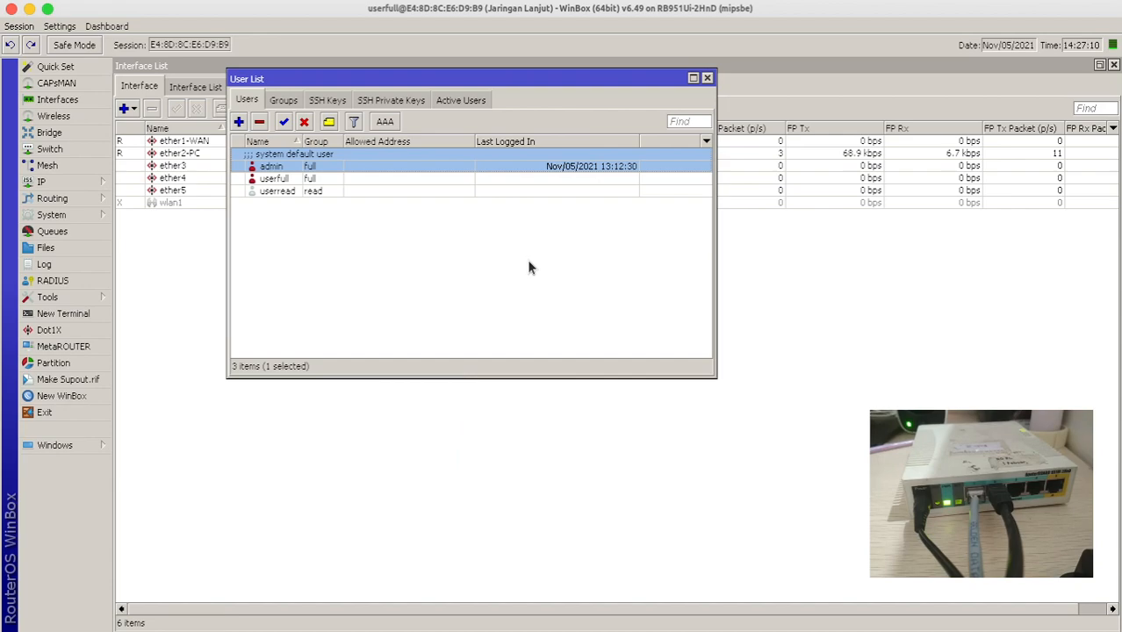
# - Add the userwrite account in the write group with a confirmed password
pyautogui.click(238, 121)
pyautogui.write('userwrite')
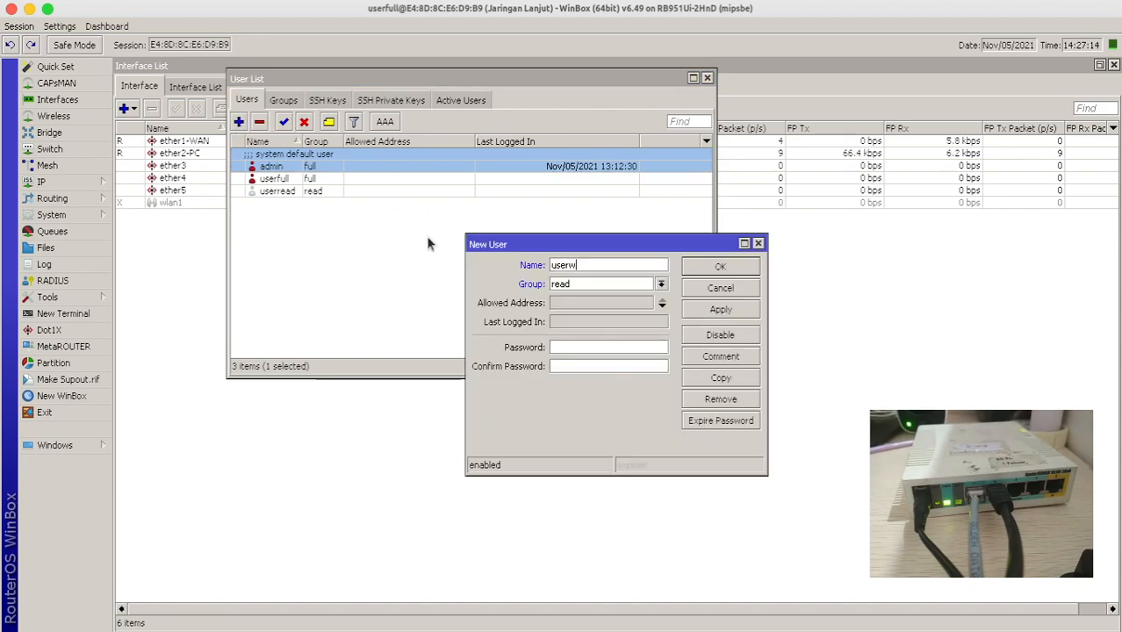
pyautogui.press('Tab')
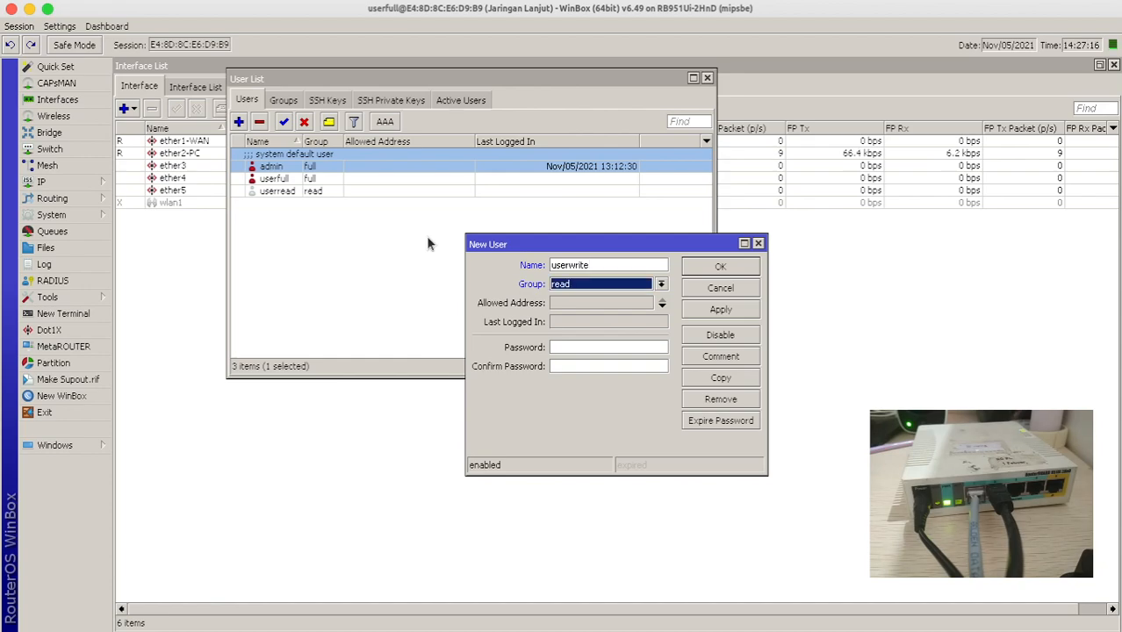
pyautogui.press('Down')
pyautogui.press('Down')
pyautogui.press('Tab')
pyautogui.press('Tab')
pyautogui.write('1234')
pyautogui.press('Tab')
pyautogui.write('1234')
pyautogui.press('Return')
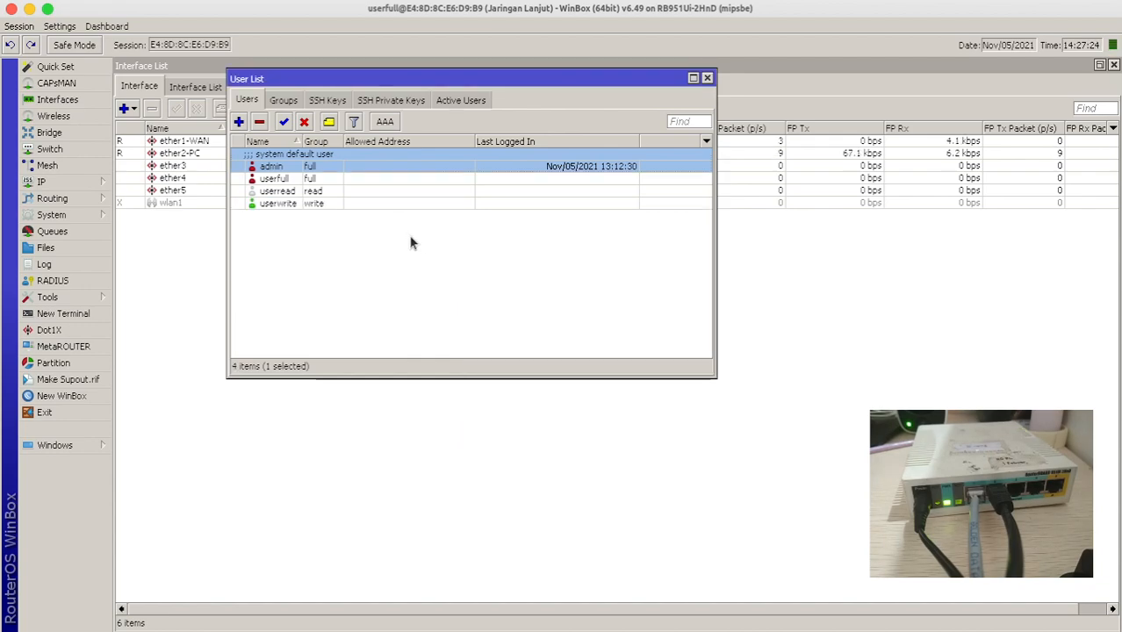
pyautogui.click(297, 180)
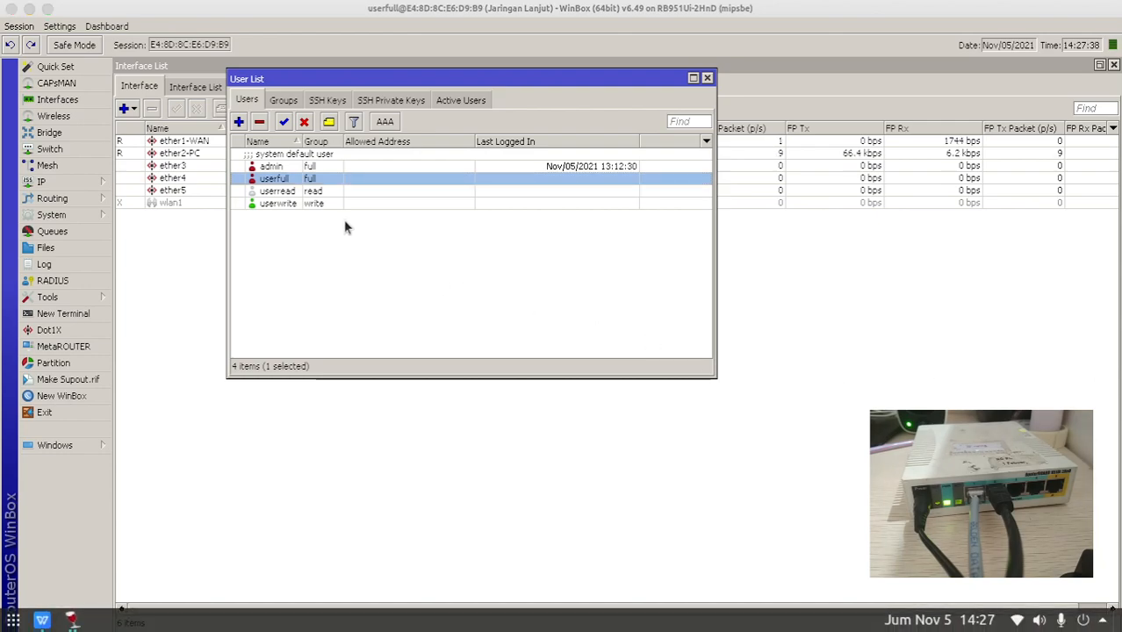
pyautogui.click(311, 193)
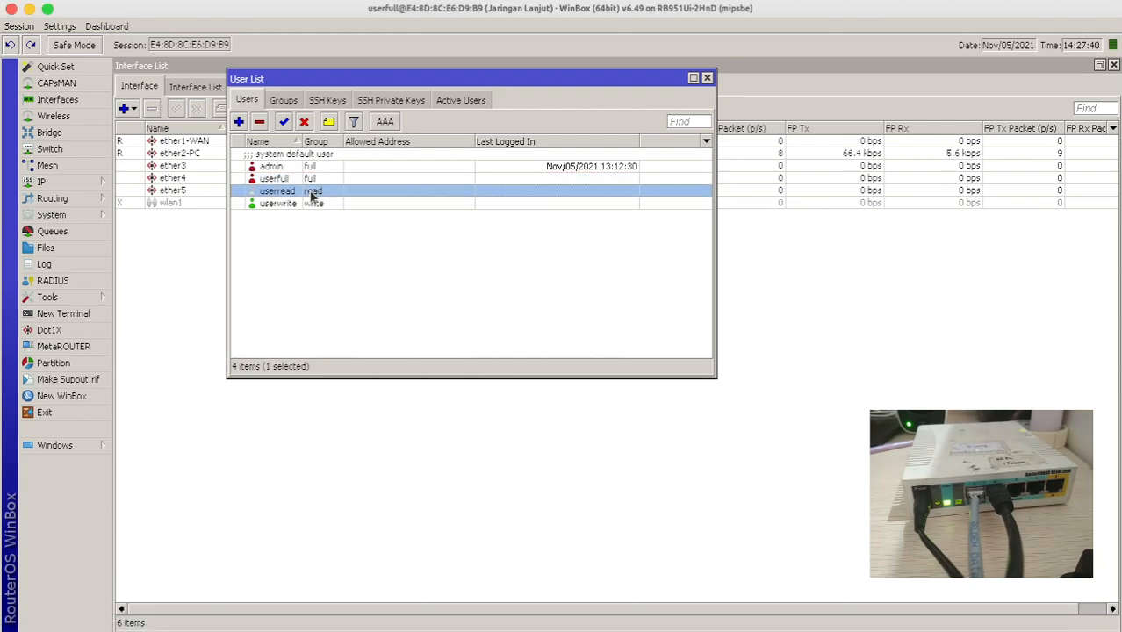
pyautogui.click(306, 205)
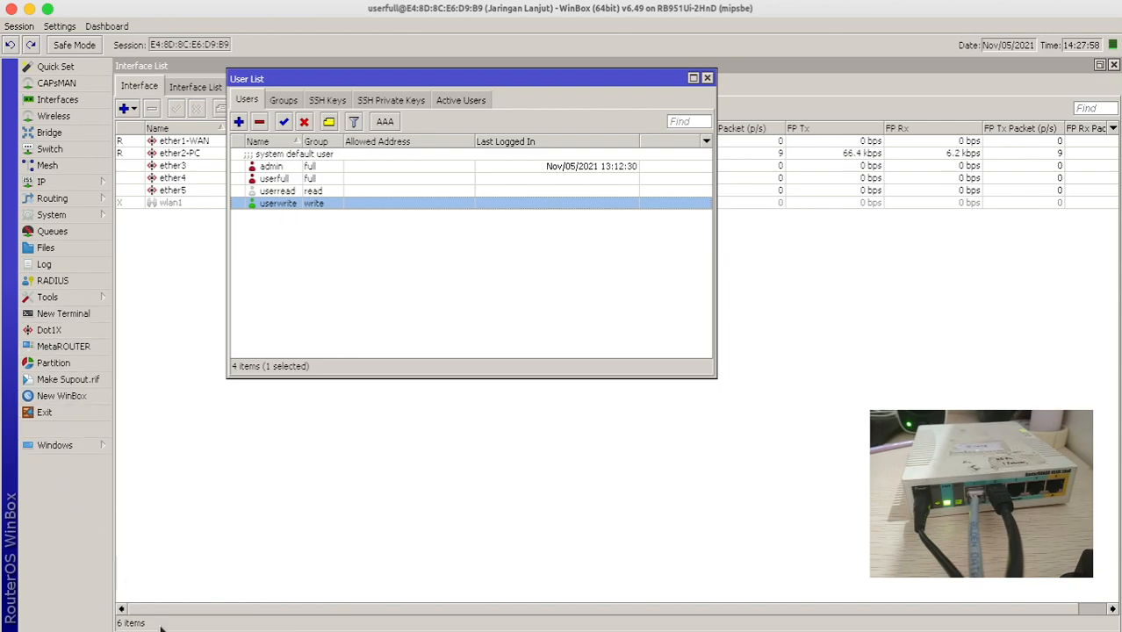
# - Launch a second WinBox loader and connect to the router as userread, showing the Interface List
pyautogui.click(72, 620)
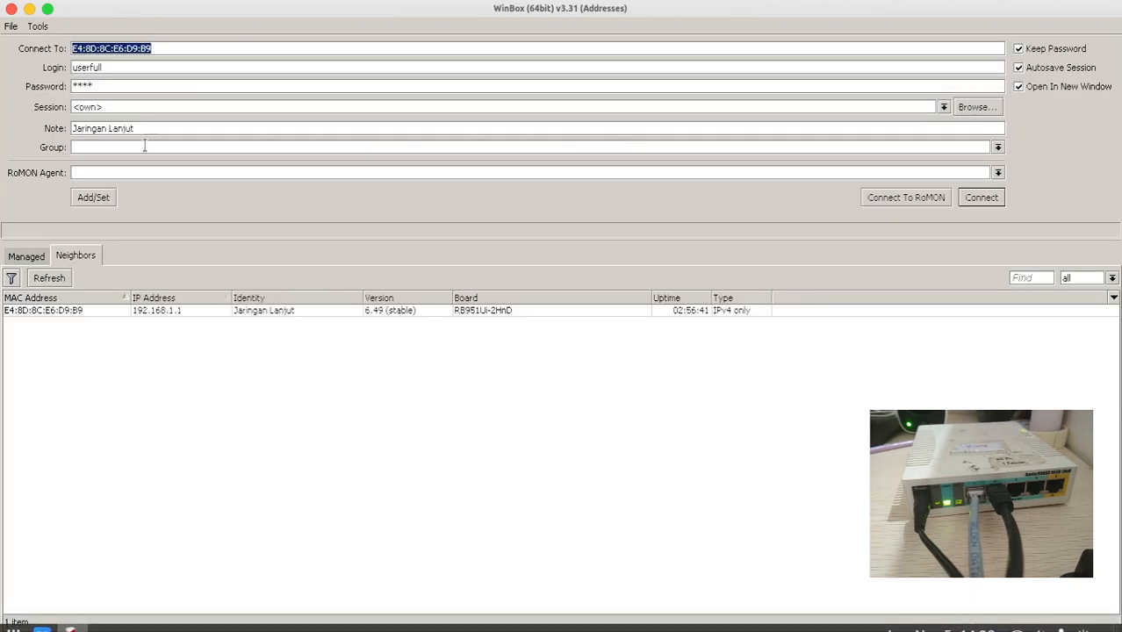
pyautogui.click(111, 68)
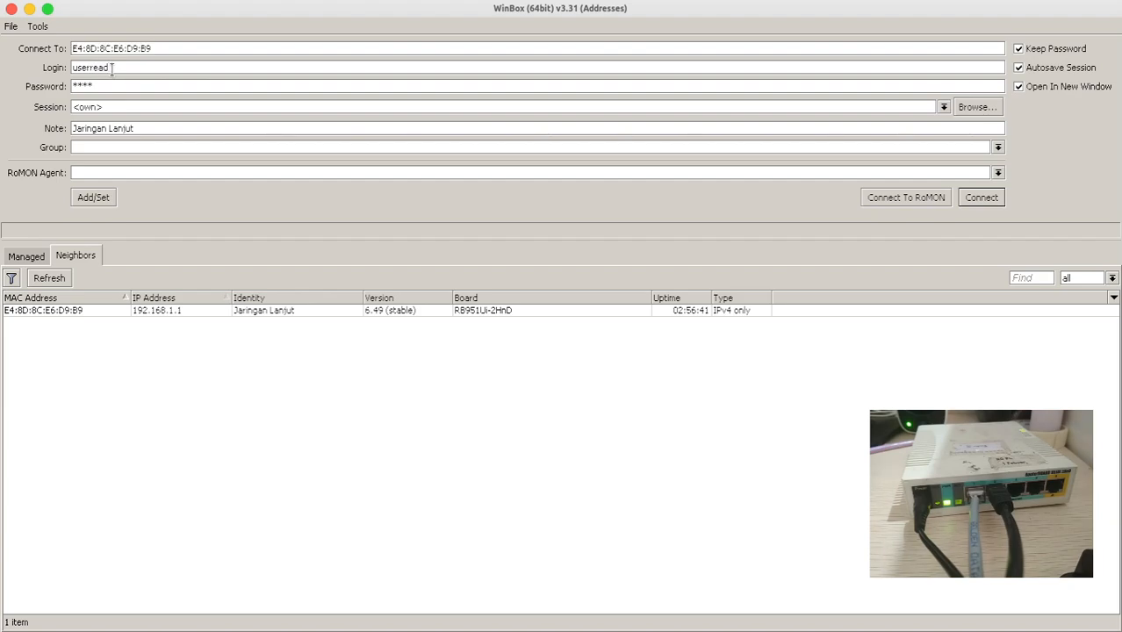
pyautogui.press('Return')
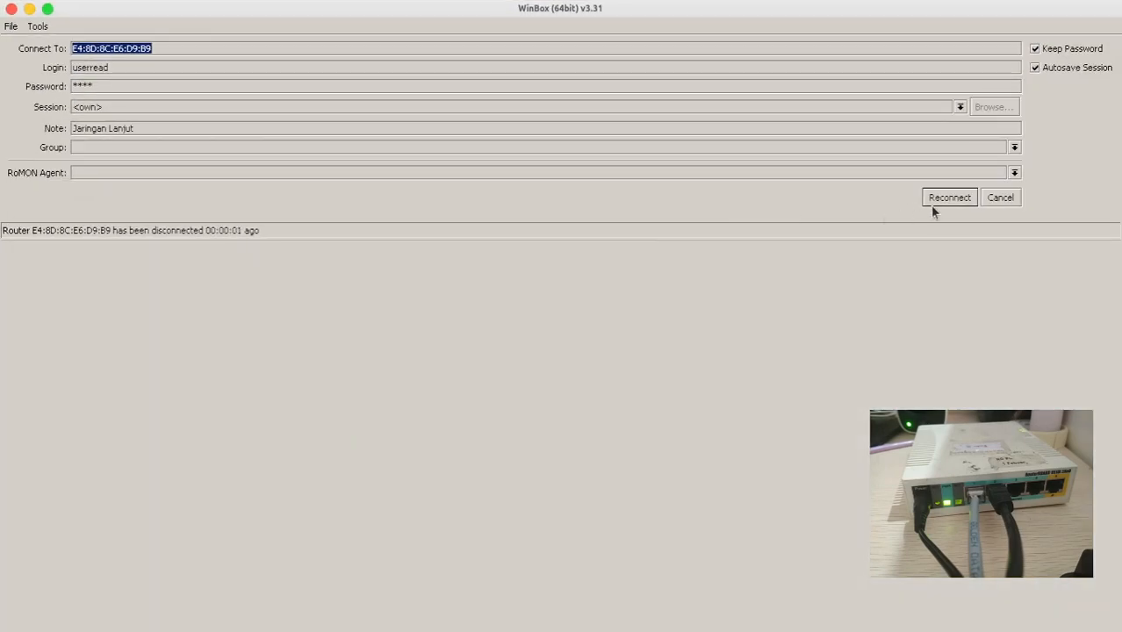
pyautogui.click(935, 204)
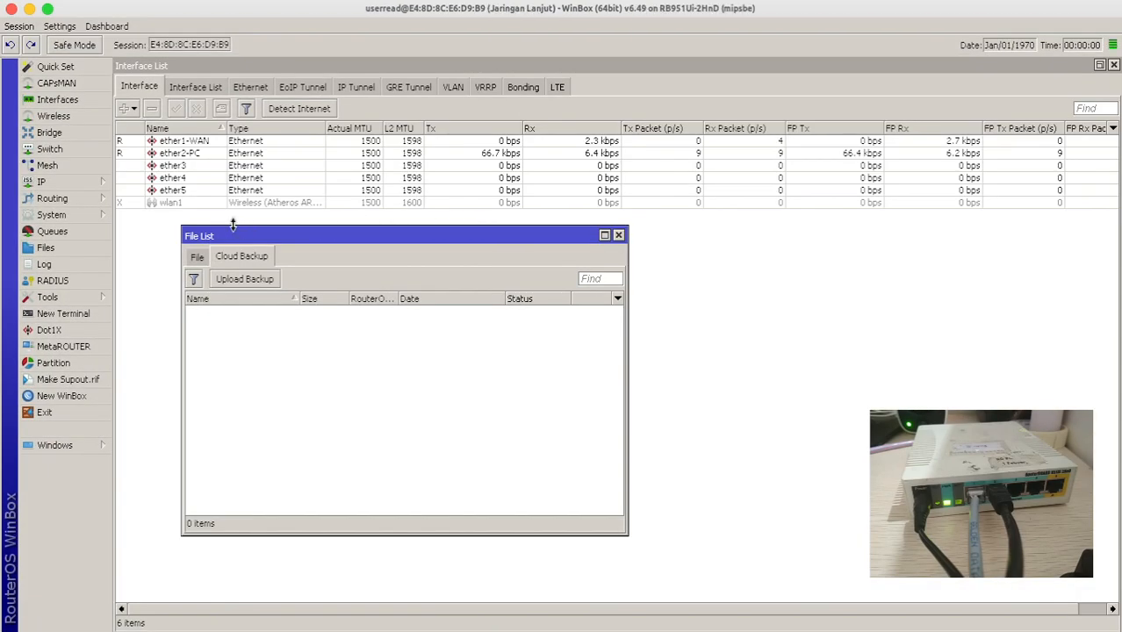
pyautogui.click(181, 178)
# - As userread, browse the interfaces and view the IP Addresses list
pyautogui.click(171, 144)
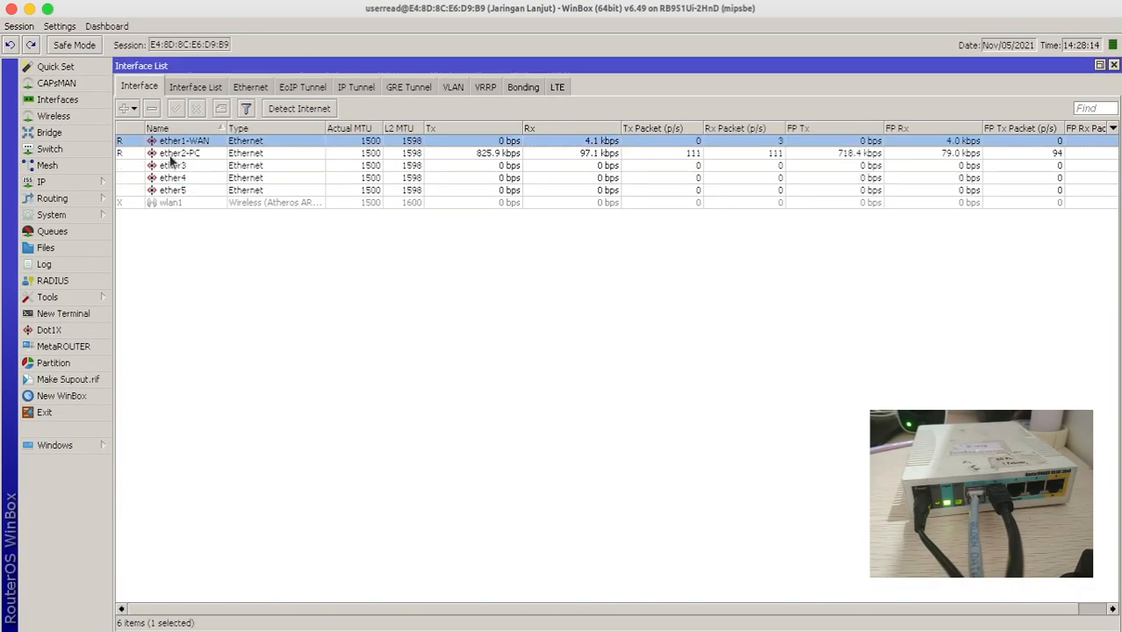
pyautogui.click(171, 153)
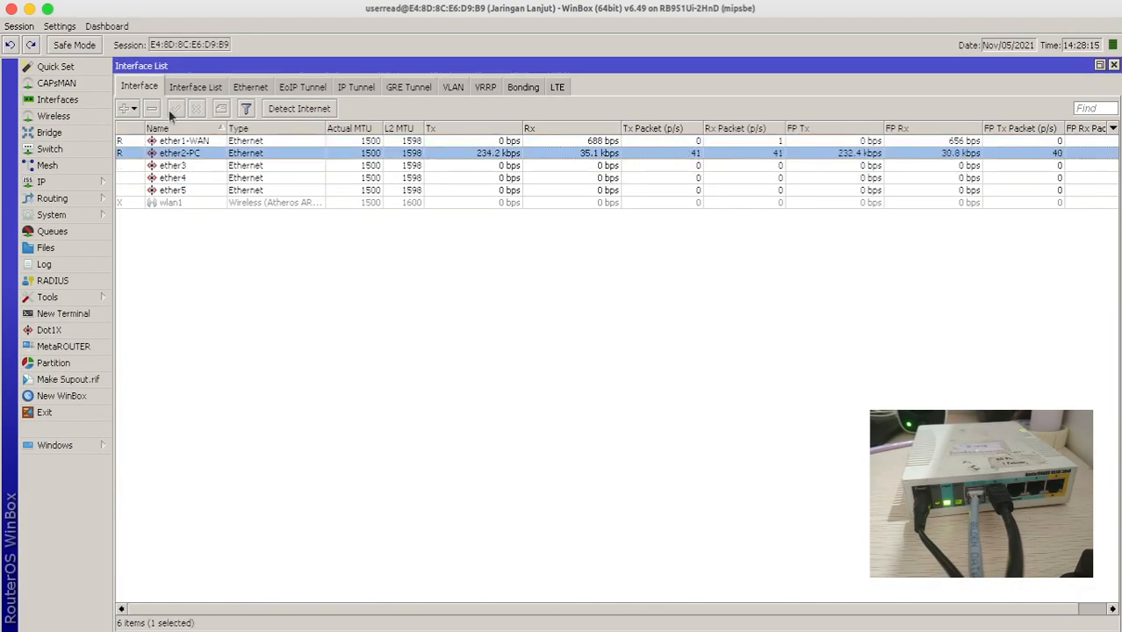
pyautogui.click(71, 180)
pyautogui.click(145, 216)
pyautogui.click(477, 263)
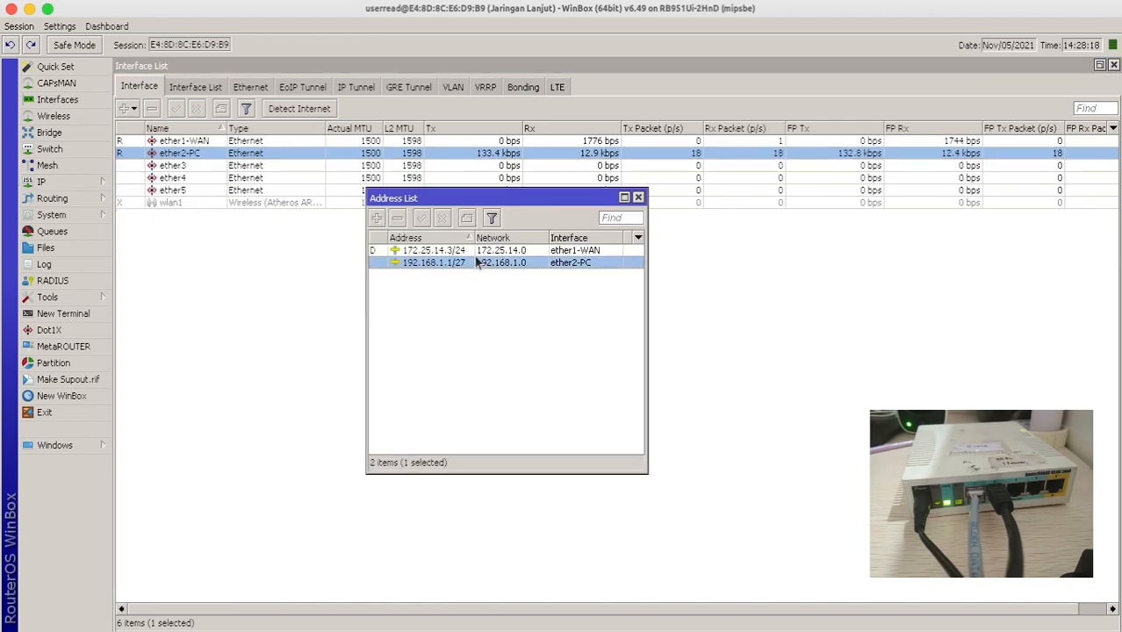
pyautogui.click(432, 250)
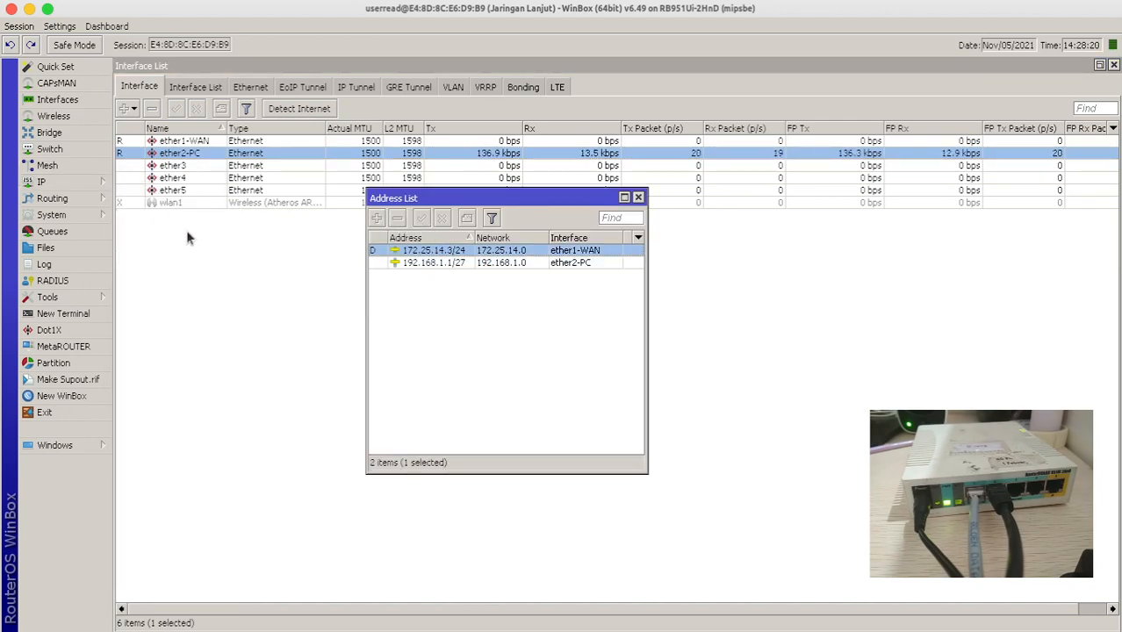
pyautogui.click(77, 215)
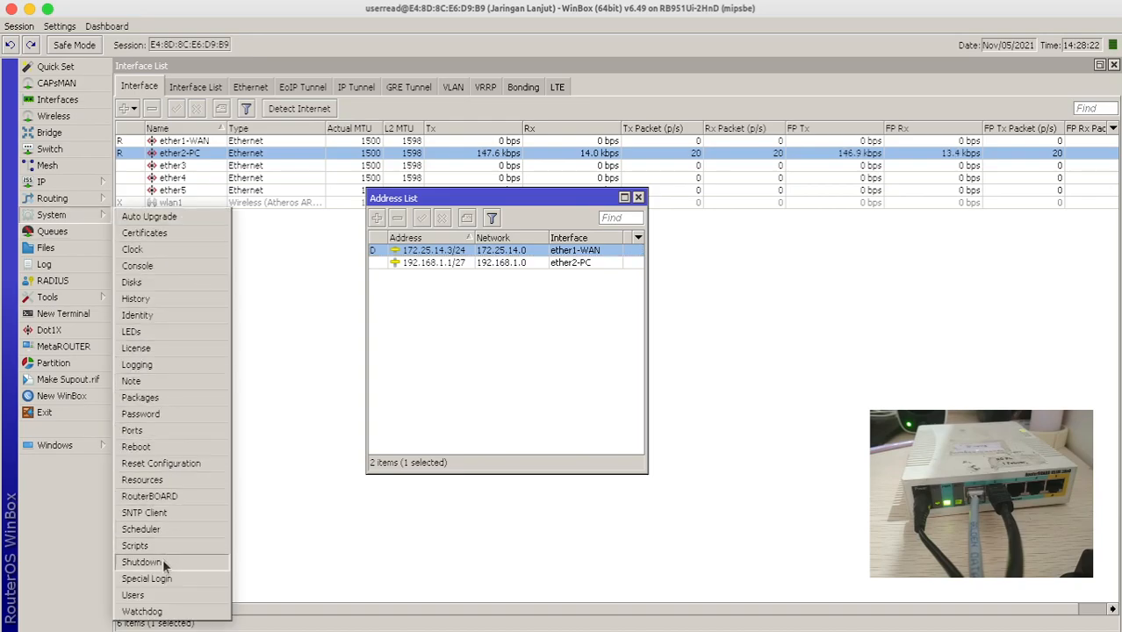
# - Close the userread session and log in as userwrite
pyautogui.click(11, 9)
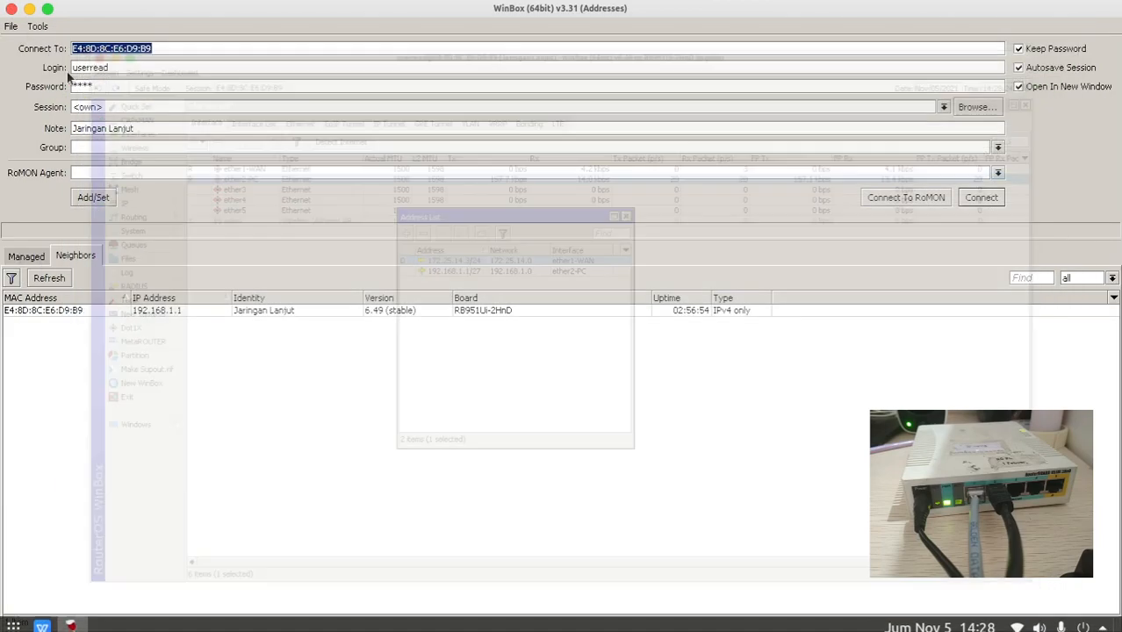
pyautogui.click(121, 66)
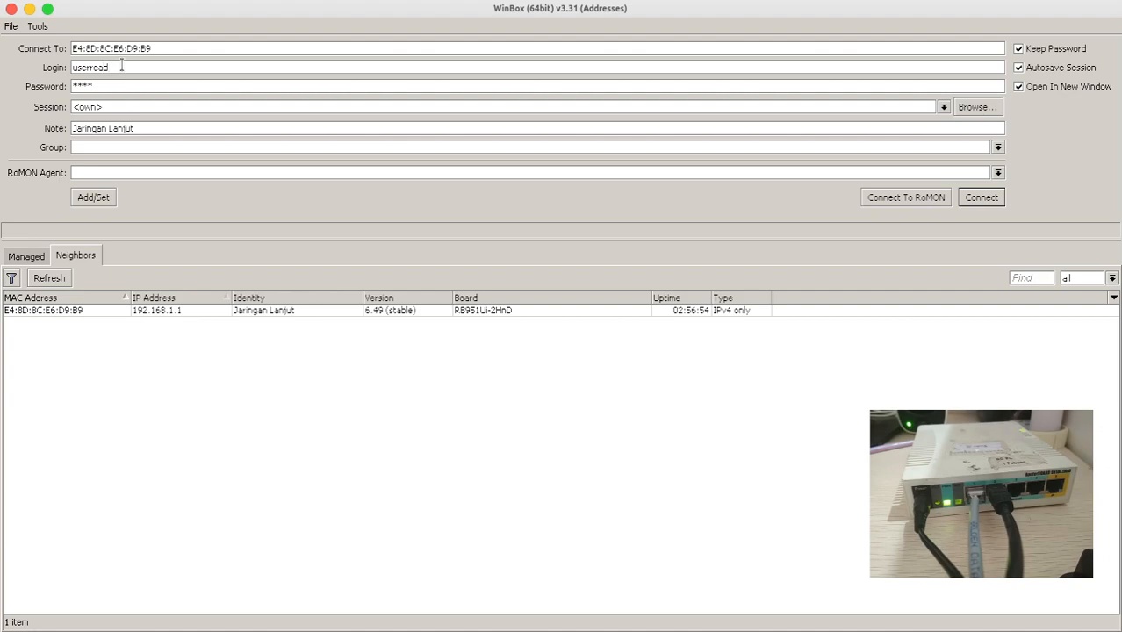
pyautogui.write('write')
pyautogui.press('Return')
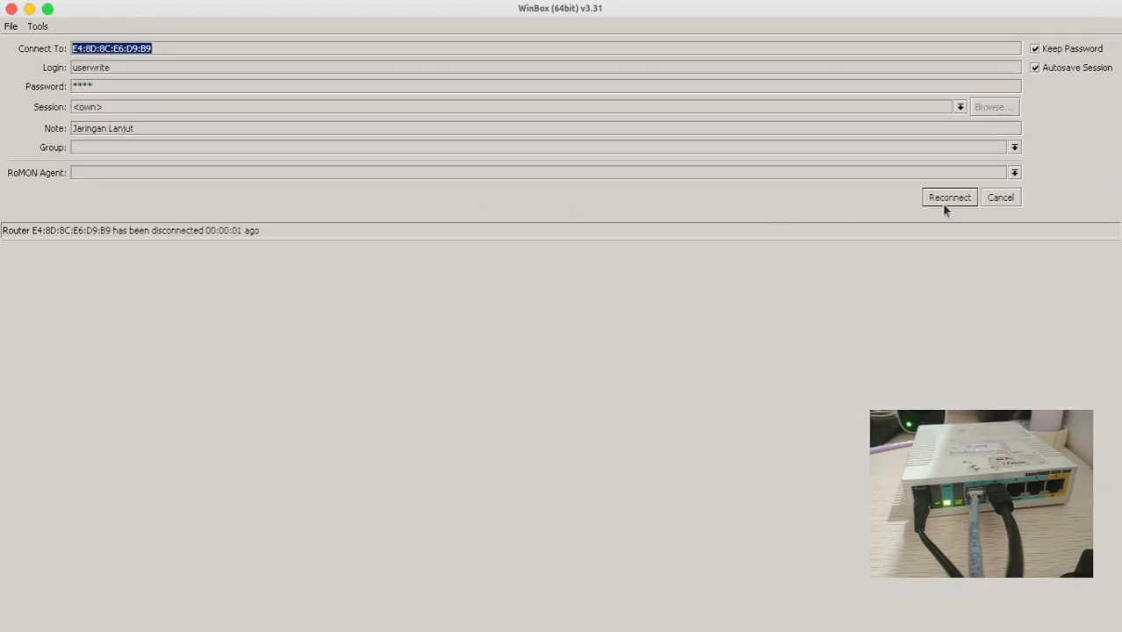
# - Reconnect as userwrite and disable the ether3 interface
pyautogui.click(943, 201)
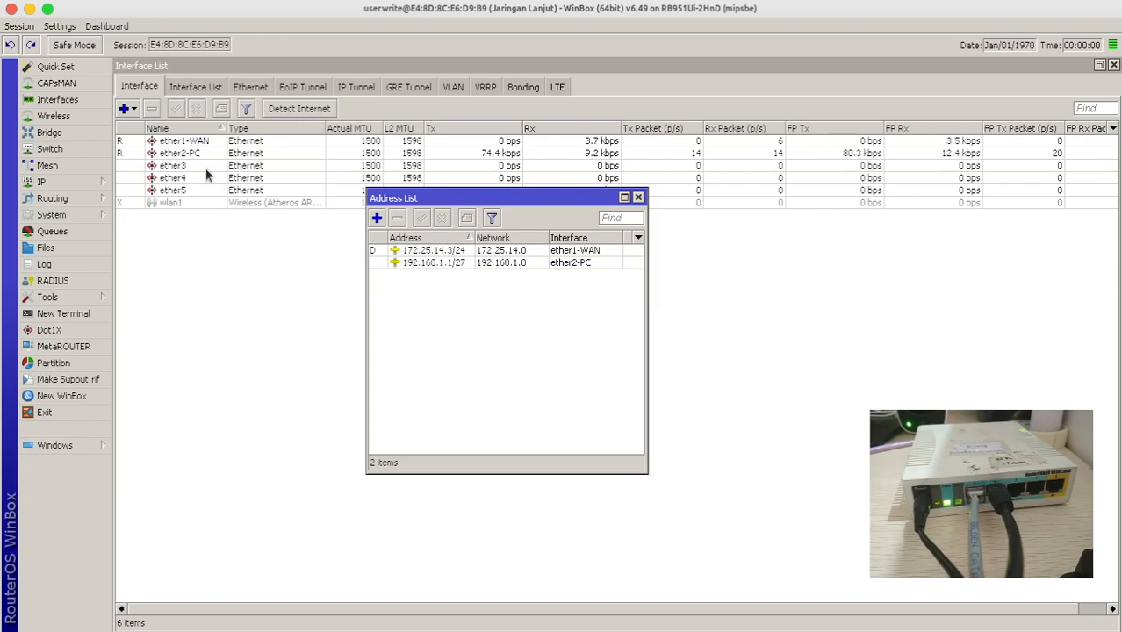
pyautogui.click(181, 152)
pyautogui.click(177, 166)
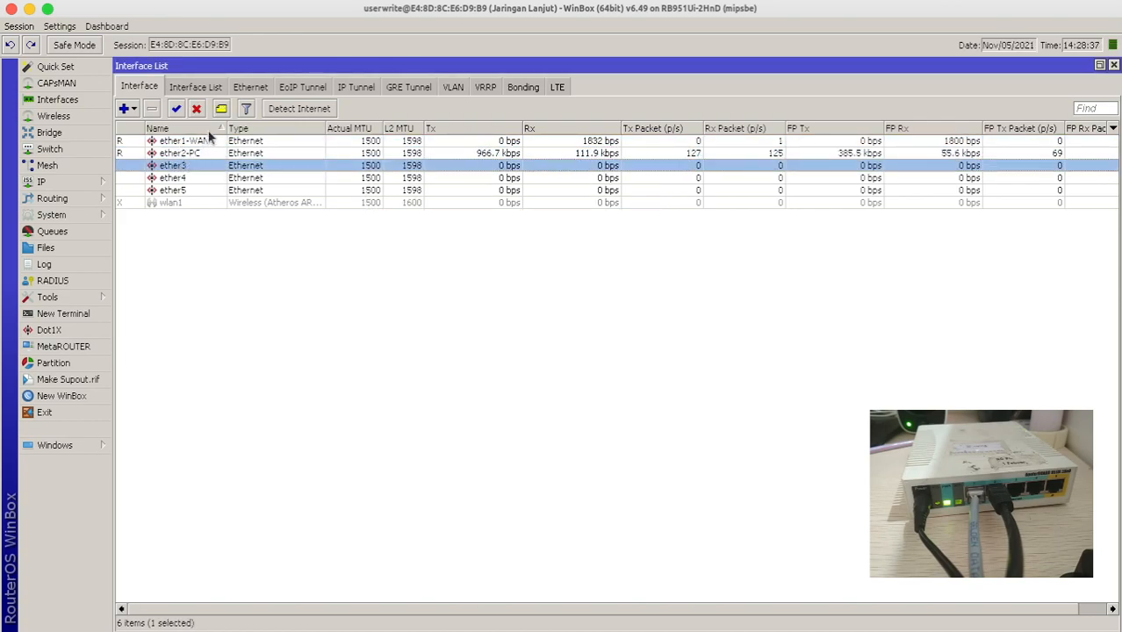
pyautogui.click(196, 109)
pyautogui.click(172, 179)
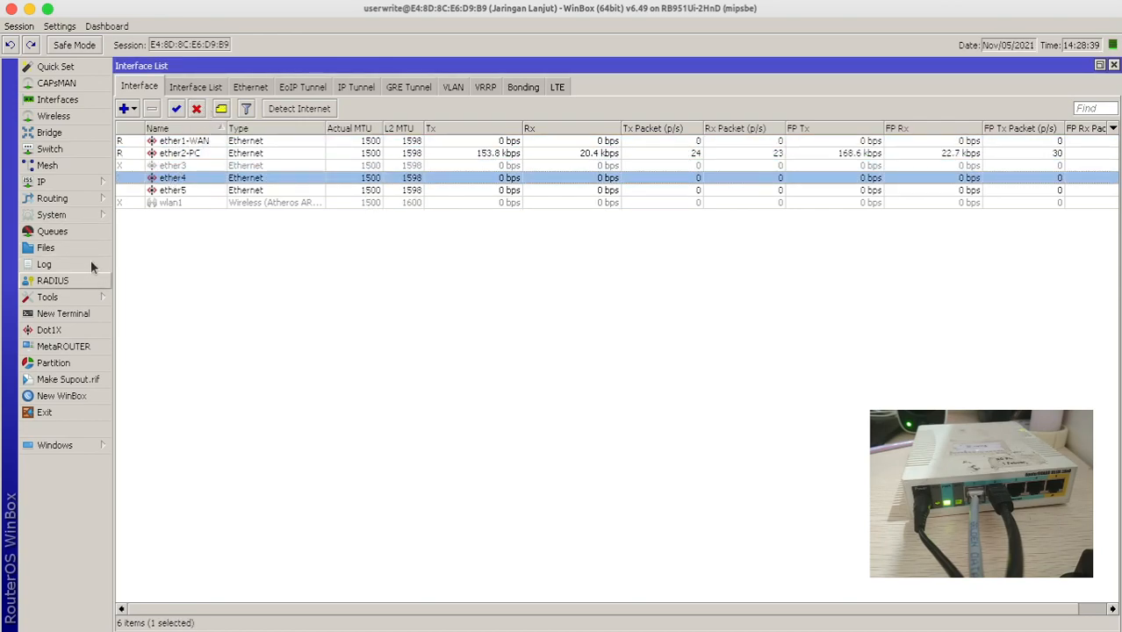
# - Review the System > Users list, then close the userwrite session
pyautogui.click(84, 214)
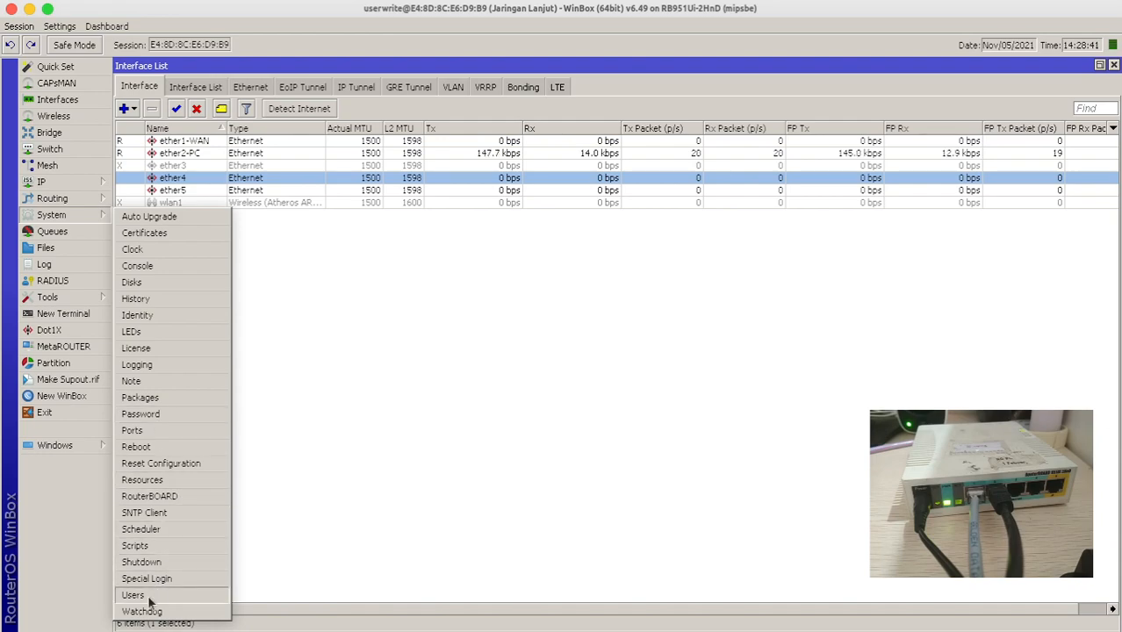
pyautogui.click(153, 596)
pyautogui.click(423, 313)
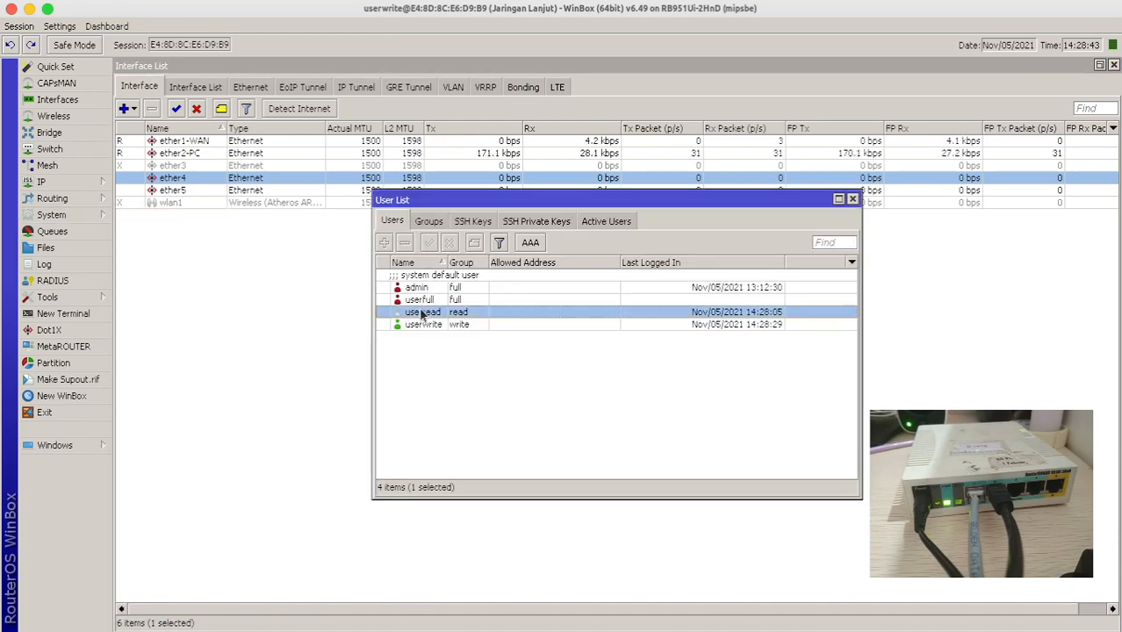
pyautogui.click(426, 290)
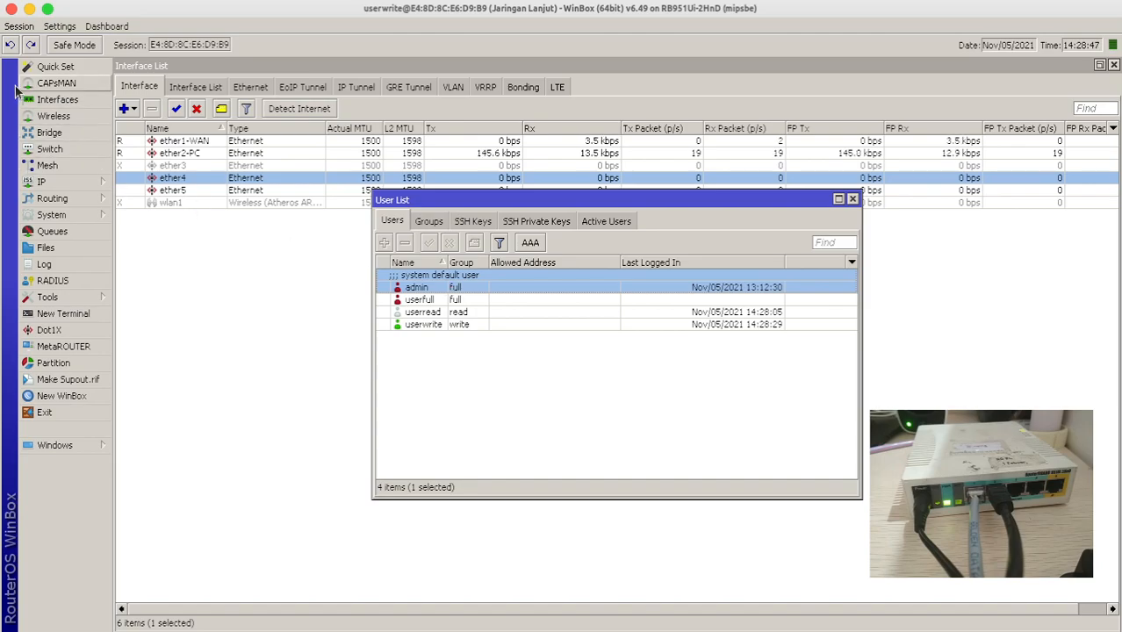
pyautogui.click(11, 9)
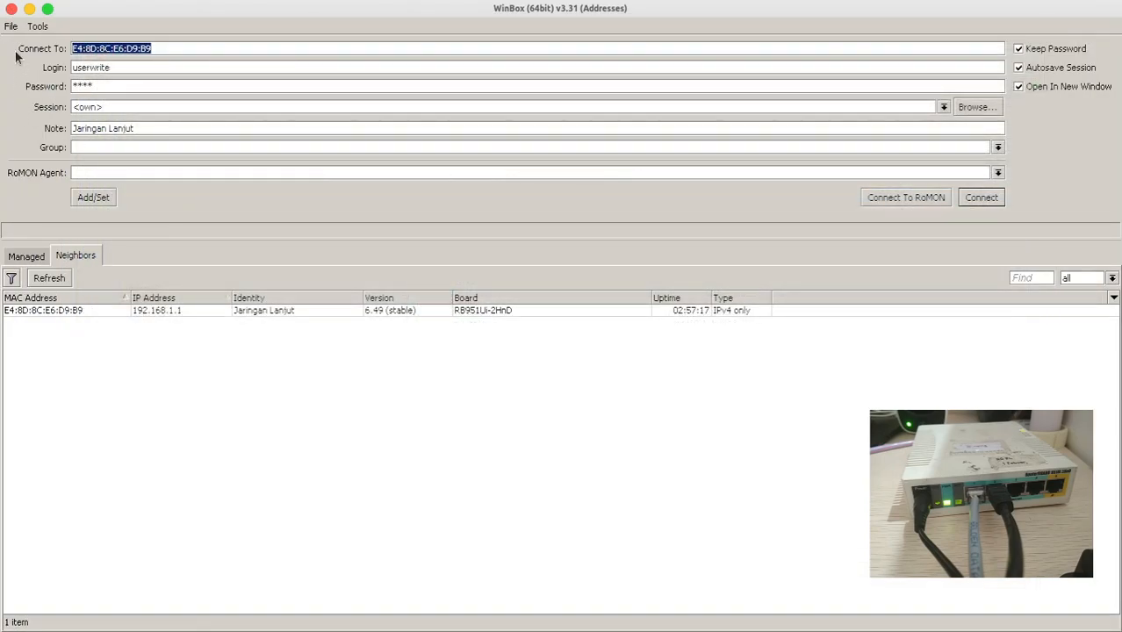
# - Back in the userfull session, disable admin and check the userfull and userread accounts
pyautogui.click(29, 8)
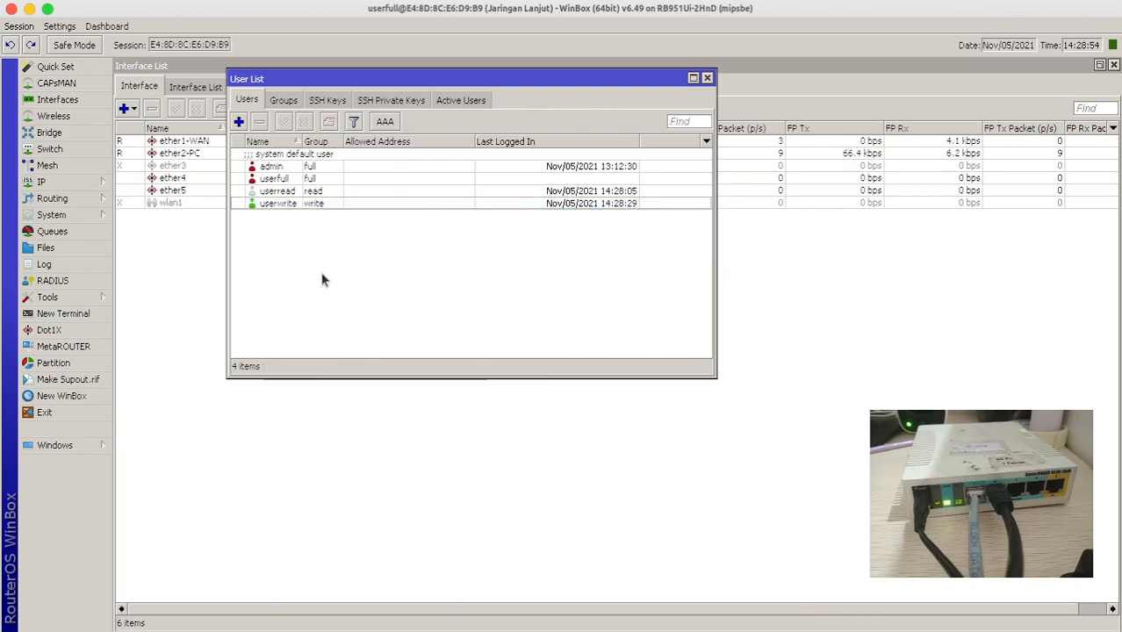
pyautogui.click(271, 168)
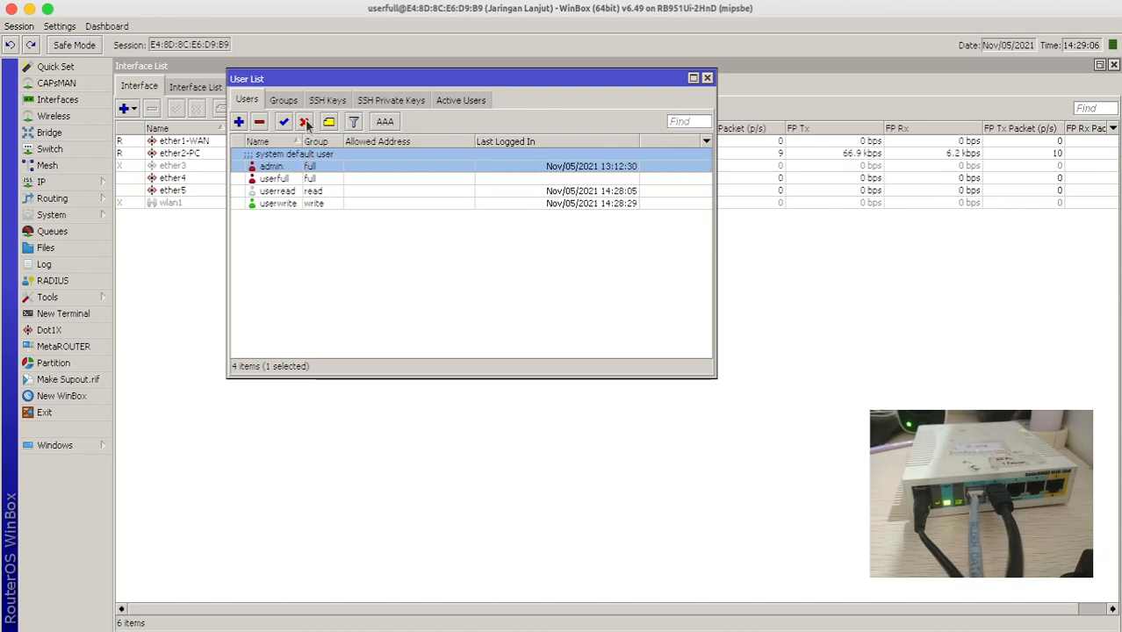
pyautogui.click(303, 121)
pyautogui.click(295, 179)
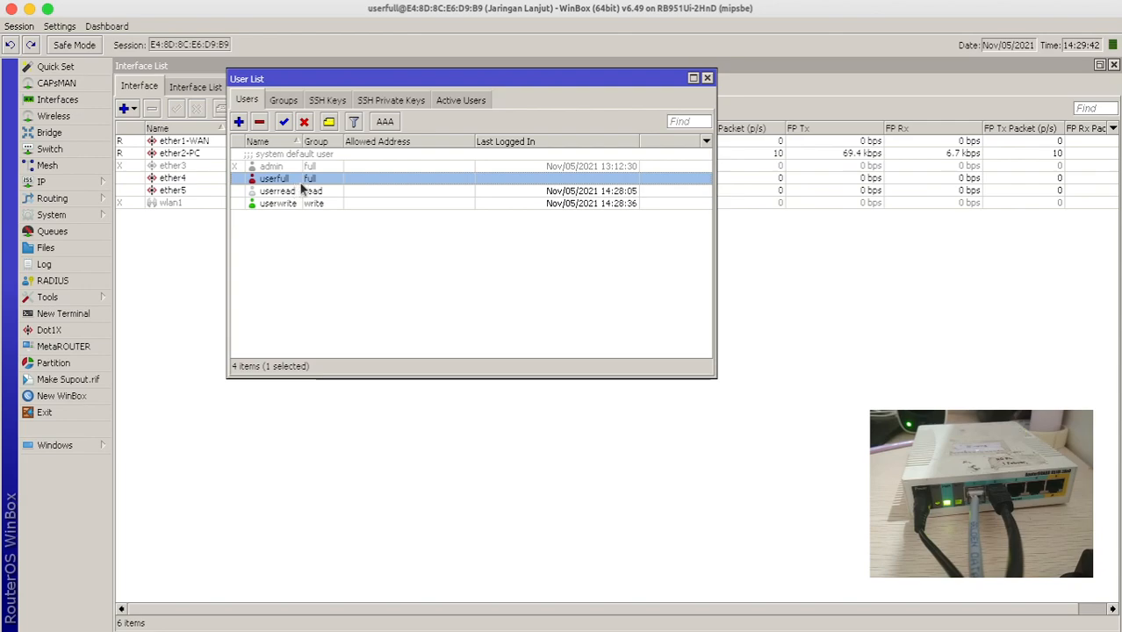
pyautogui.click(302, 191)
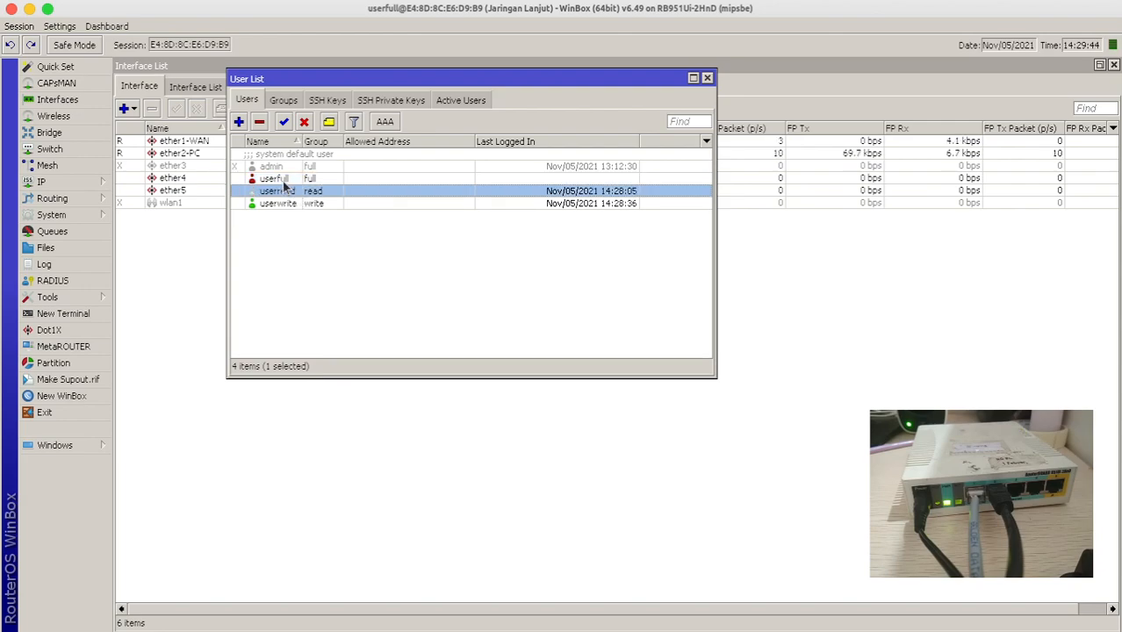
pyautogui.moveTo(305, 82); pyautogui.dragTo(291, 239)
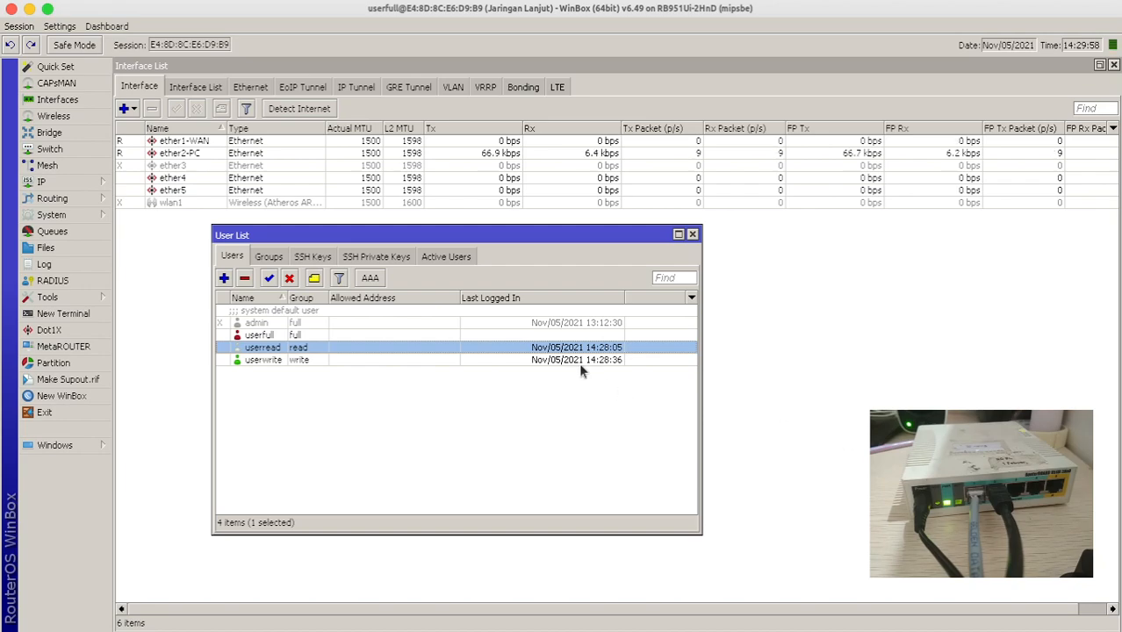
# - Open userread's settings and look up the 192.168.1.1/27 LAN address in IP > Addresses
pyautogui.moveTo(505, 238); pyautogui.dragTo(477, 237)
pyautogui.click(233, 337)
pyautogui.click(235, 348)
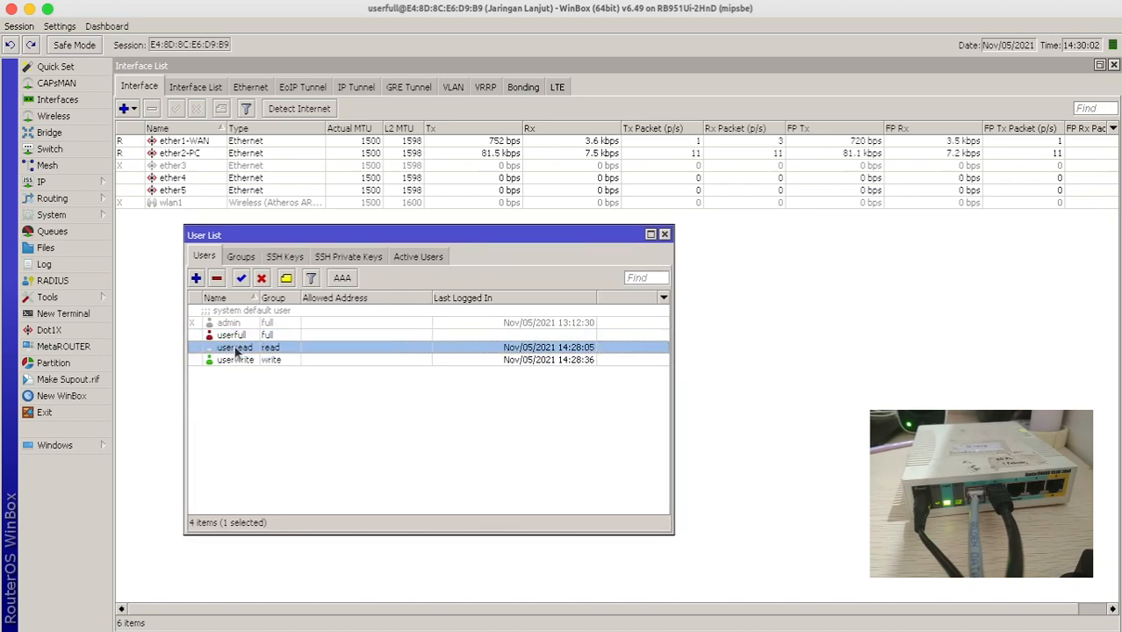
pyautogui.doubleClick(235, 349)
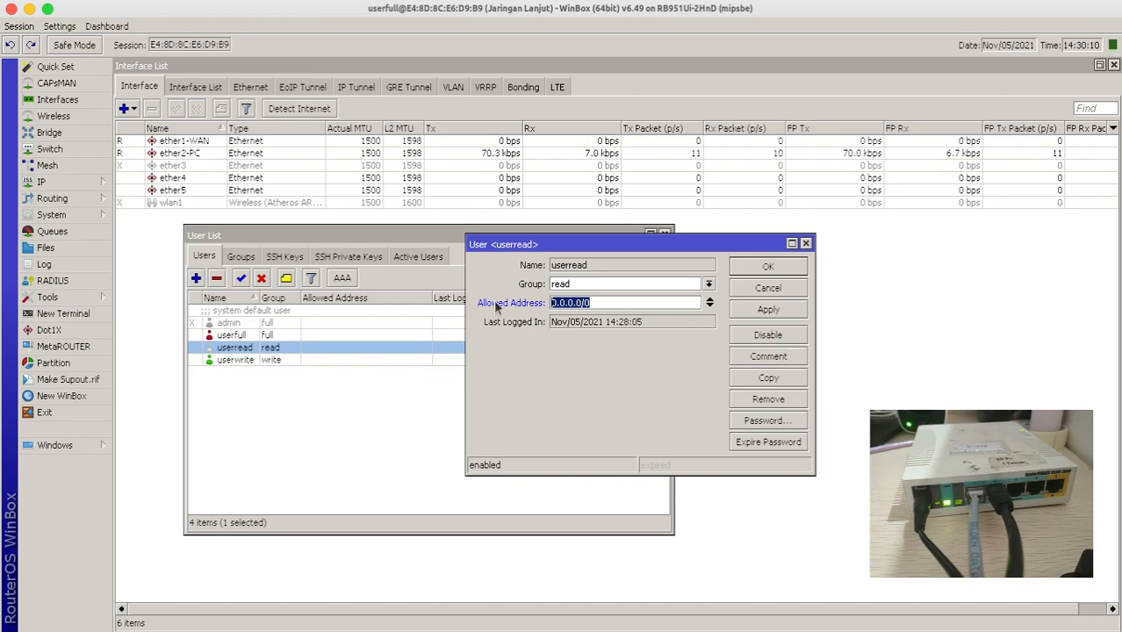
pyautogui.click(74, 182)
pyautogui.click(144, 214)
pyautogui.click(430, 262)
pyautogui.doubleClick(431, 262)
pyautogui.hotkey('ctrl', 'c')
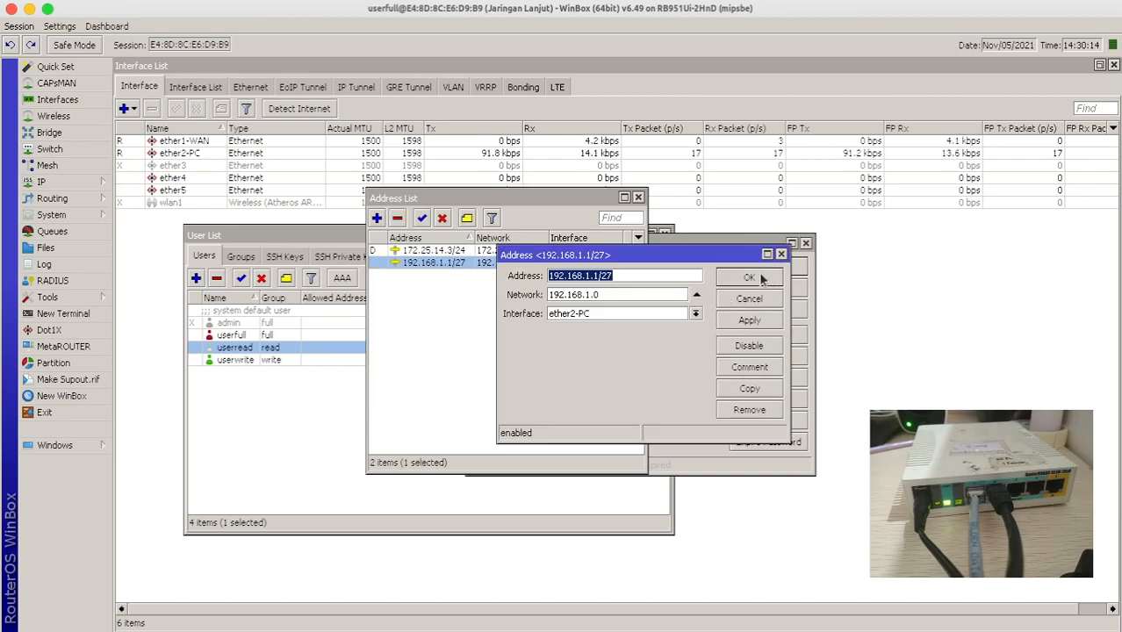
pyautogui.click(729, 277)
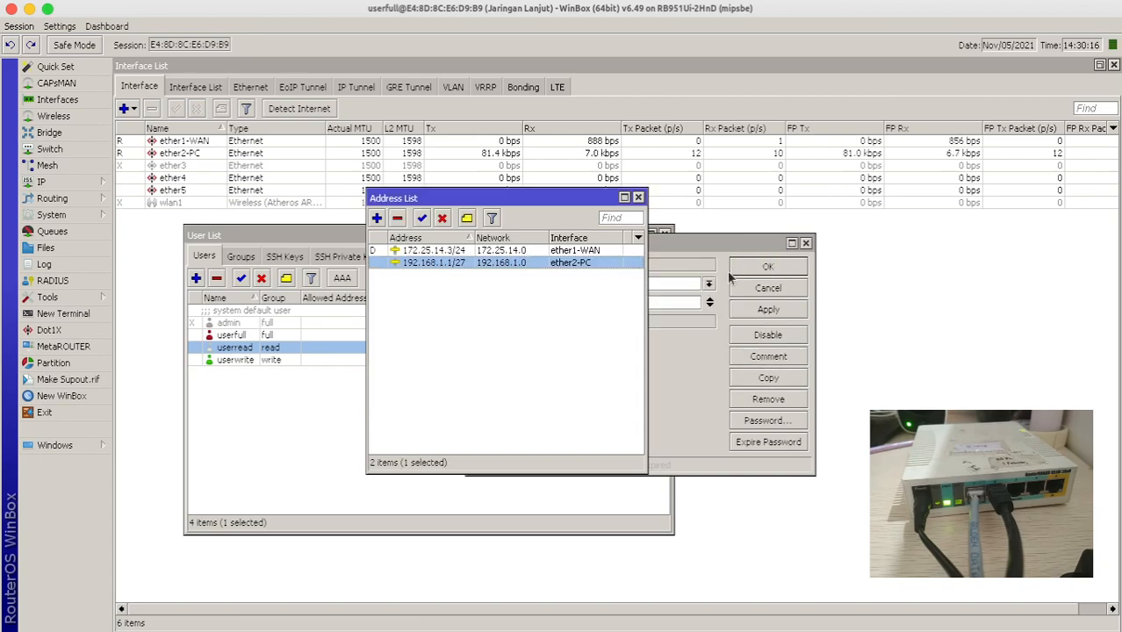
pyautogui.moveTo(562, 631)
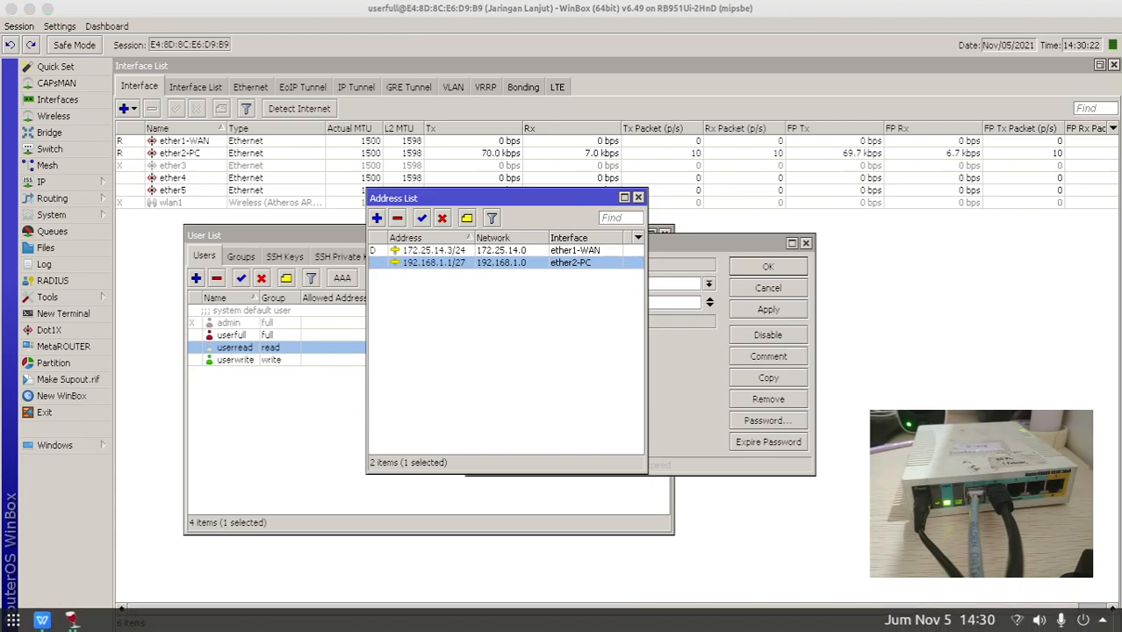
pyautogui.click(641, 272)
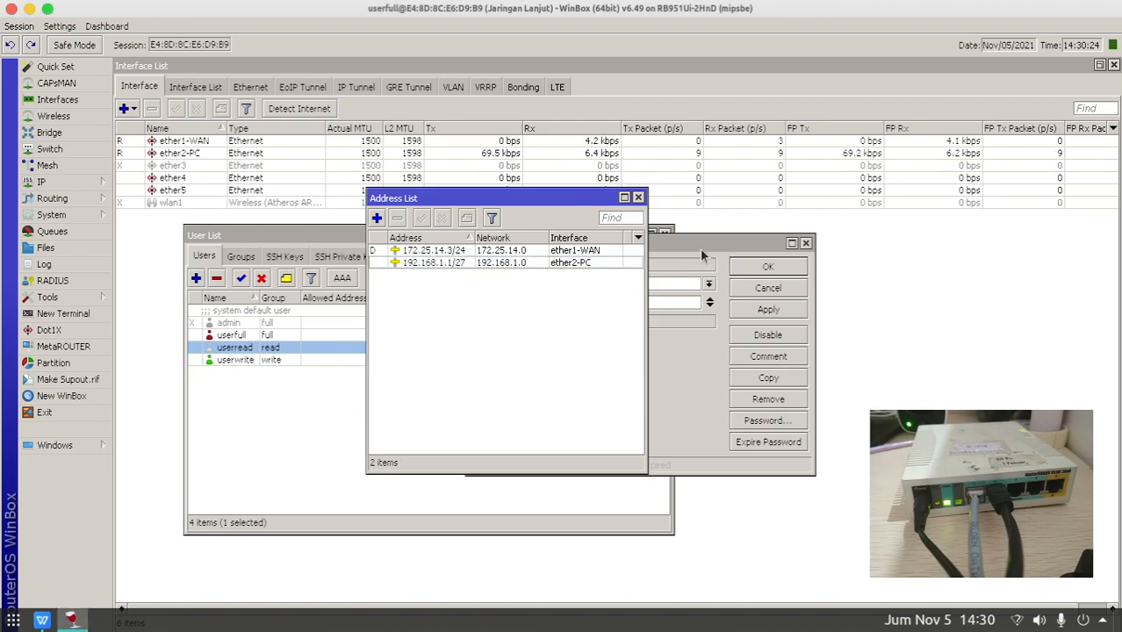
pyautogui.click(695, 263)
# - Set userread's Allowed Address to 192.168.1.3 and save it
pyautogui.press('Tab')
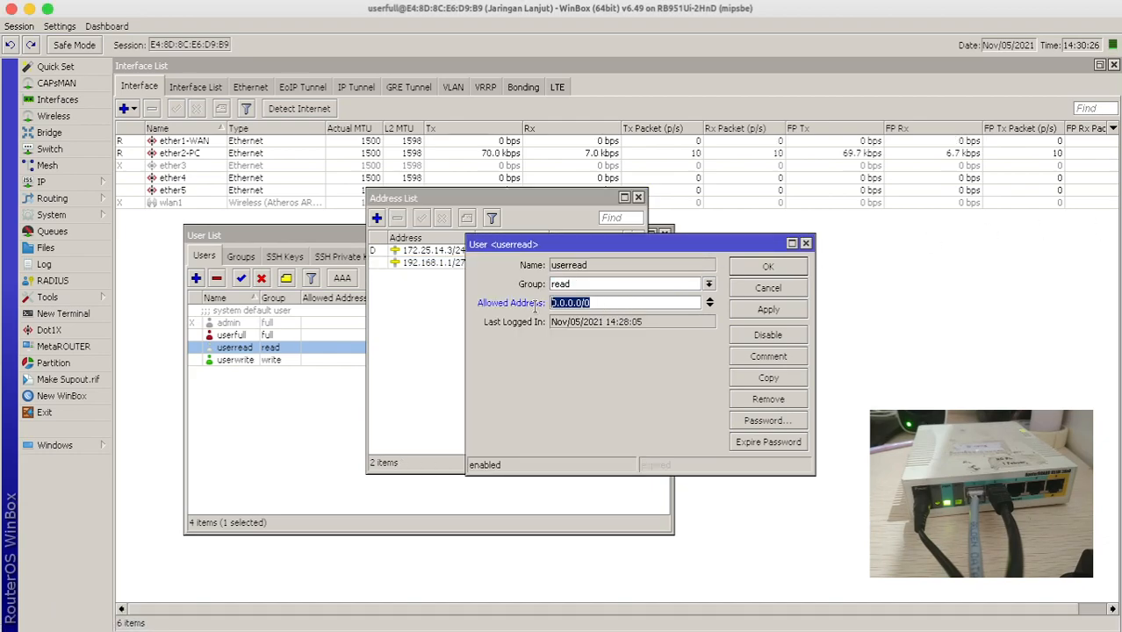
pyautogui.hotkey('ctrl', 'v')
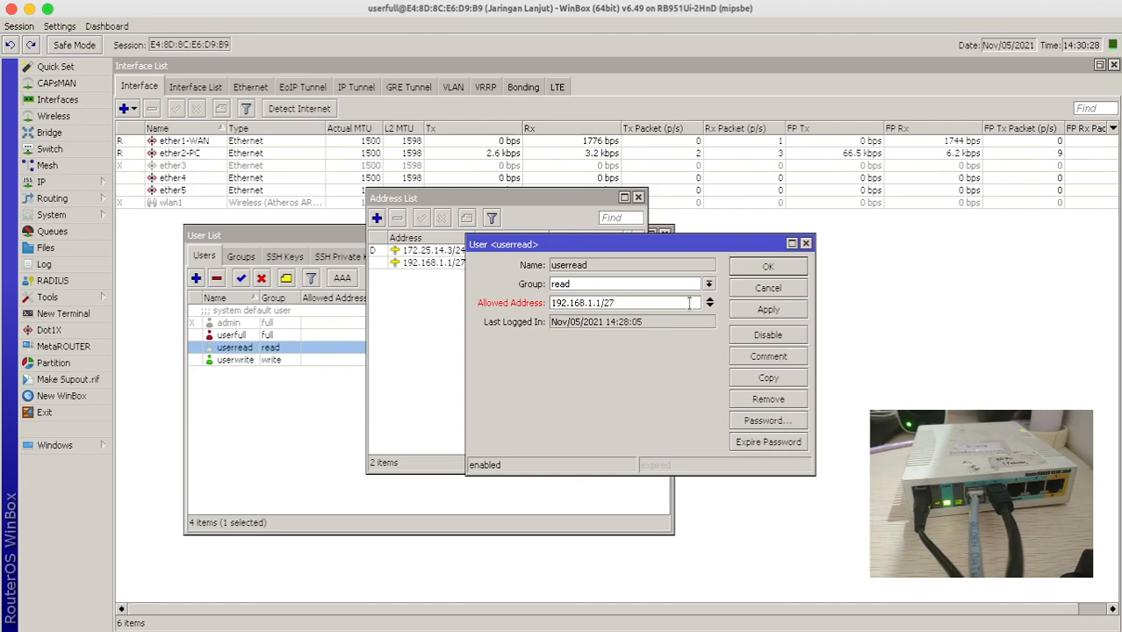
pyautogui.press('BackSpace')
pyautogui.write('3')
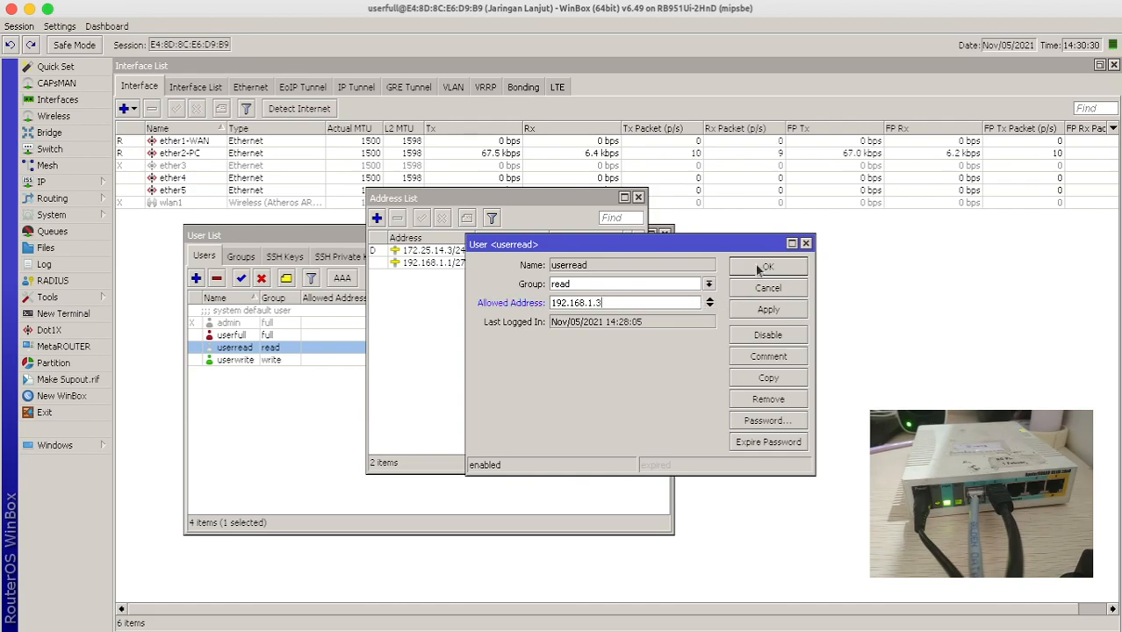
pyautogui.click(759, 269)
pyautogui.click(282, 352)
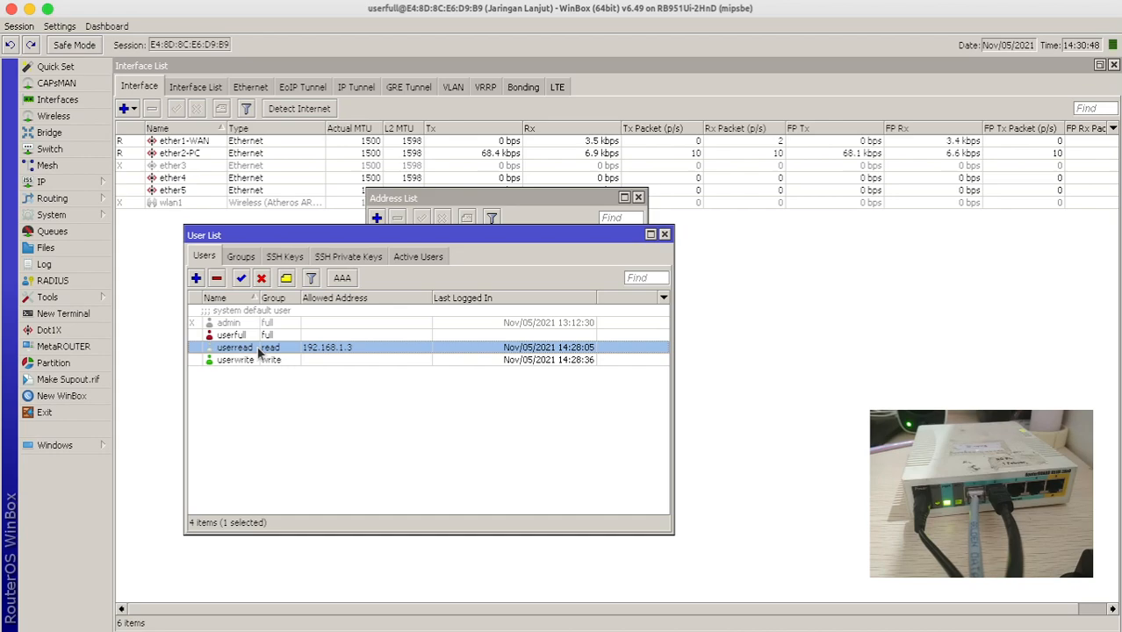
# - Open the userfull account's settings and close them without changes
pyautogui.click(273, 335)
pyautogui.click(250, 347)
pyautogui.doubleClick(264, 335)
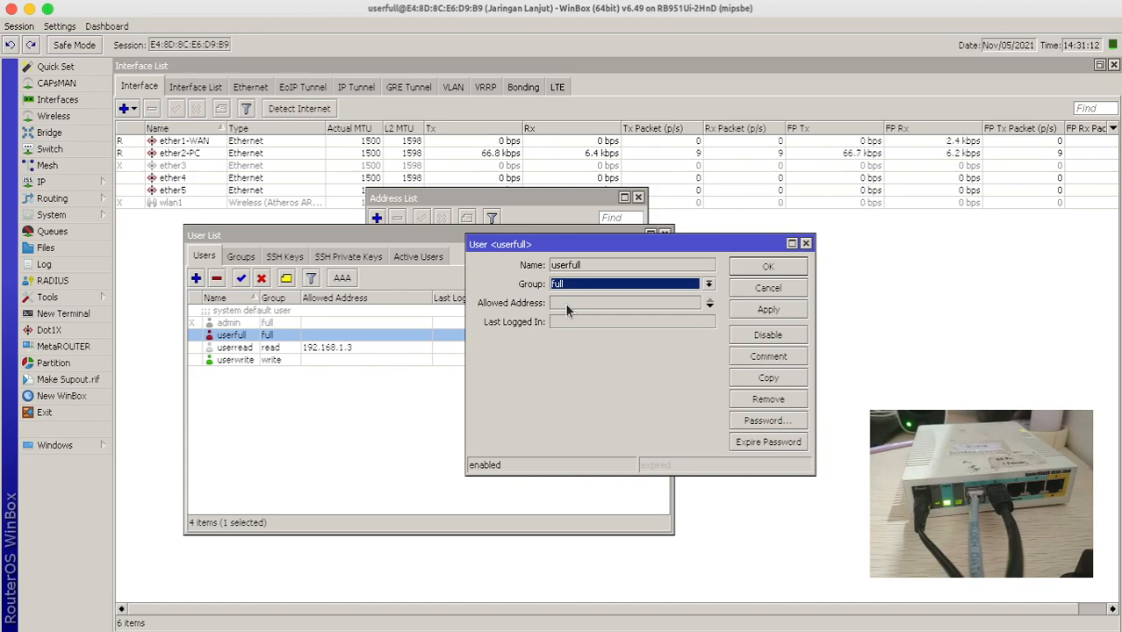
pyautogui.click(734, 269)
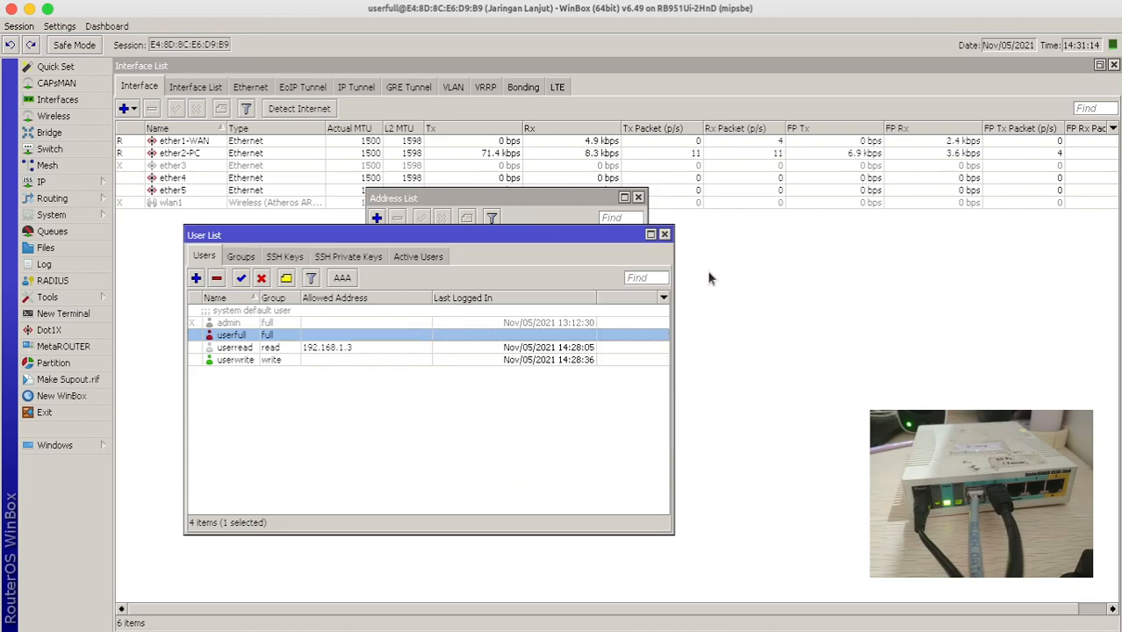
# - Close the Address List window and switch to the Jaringan Komputer Lanjut.xlsx spreadsheet
pyautogui.moveTo(594, 234); pyautogui.dragTo(592, 243)
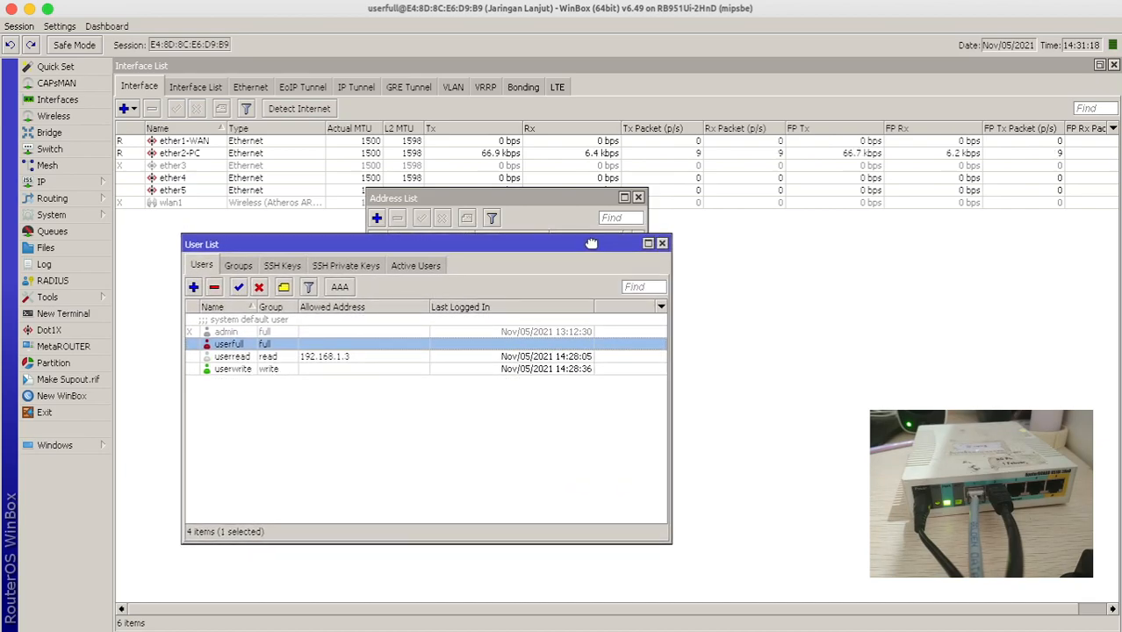
pyautogui.moveTo(597, 199); pyautogui.dragTo(978, 243)
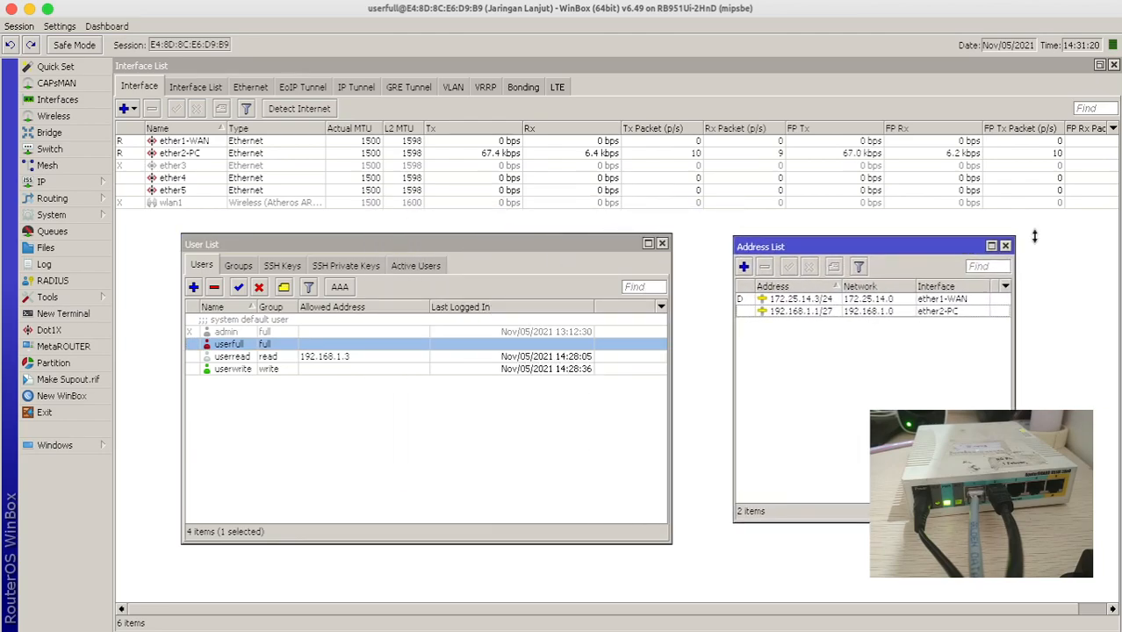
pyautogui.click(1005, 244)
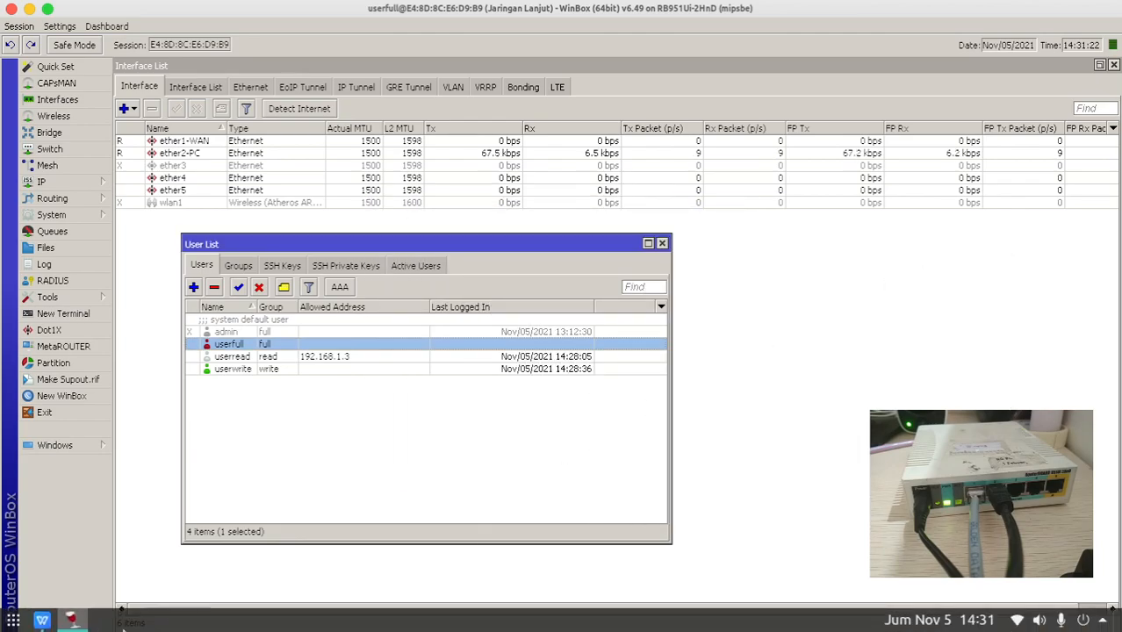
pyautogui.click(42, 620)
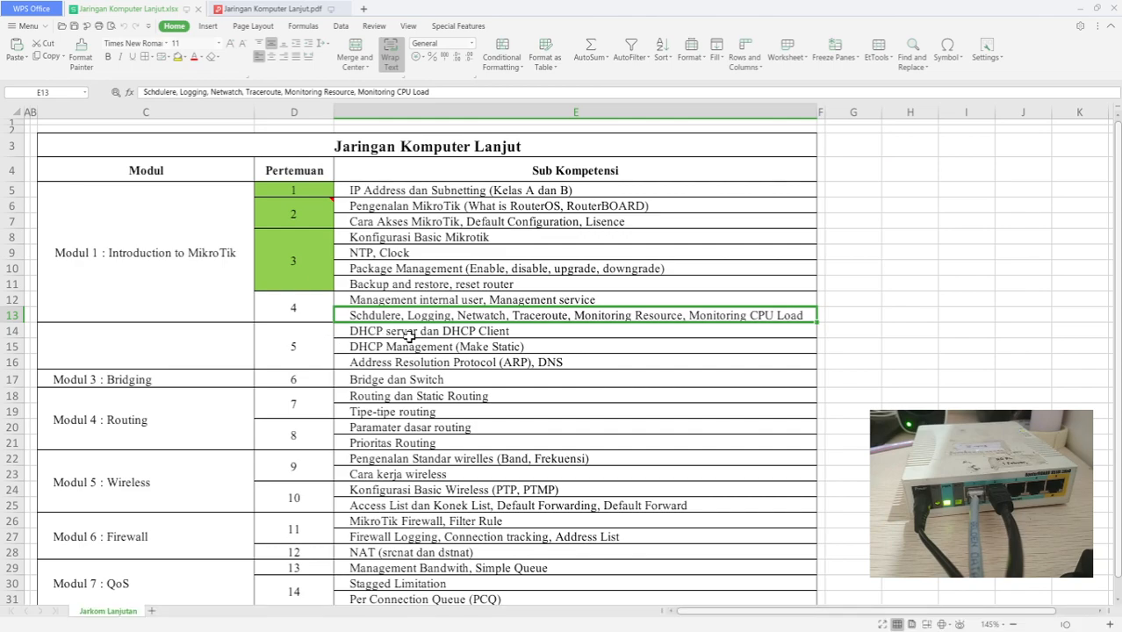
# - Read the Management Service (page 25) and Pengantar dan Akses Router (page 13) sections of Jaringan Komputer Lanjut.pdf
pyautogui.click(299, 10)
pyautogui.moveTo(1119, 212); pyautogui.dragTo(1117, 95)
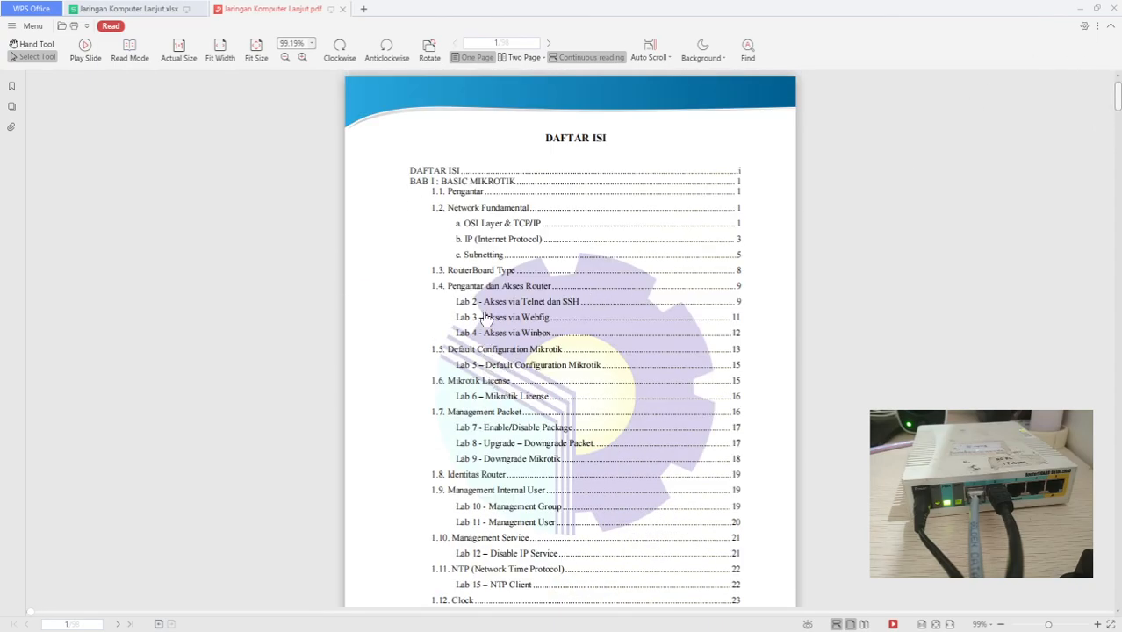
pyautogui.click(484, 538)
pyautogui.scroll(1, 530, 368)
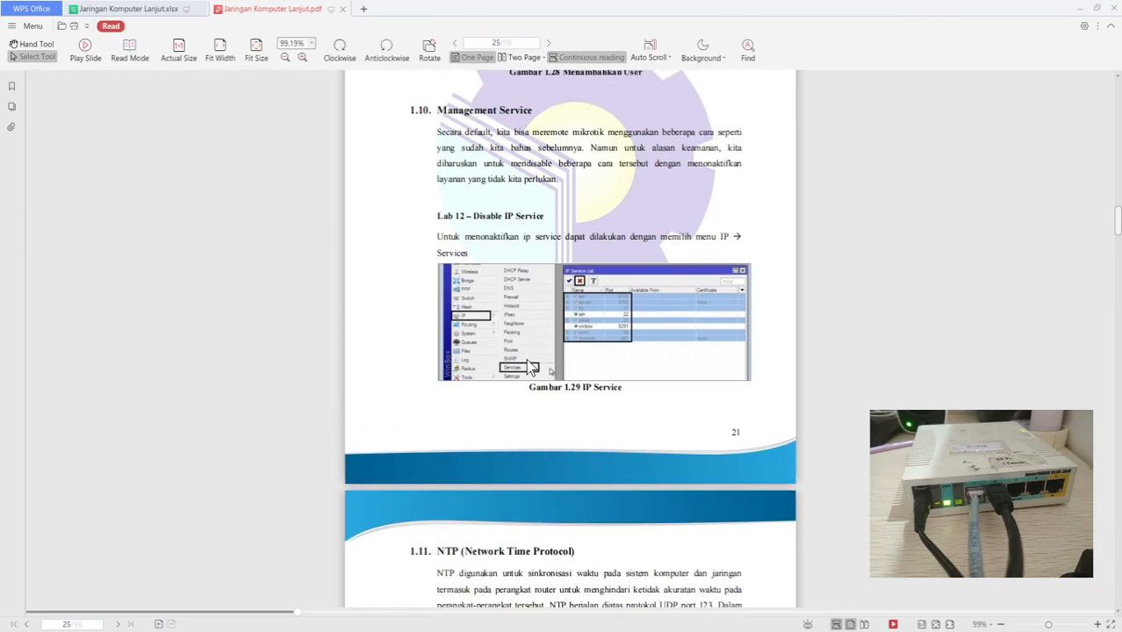
pyautogui.scroll(5, 528, 360)
pyautogui.moveTo(1117, 224); pyautogui.dragTo(1110, 111)
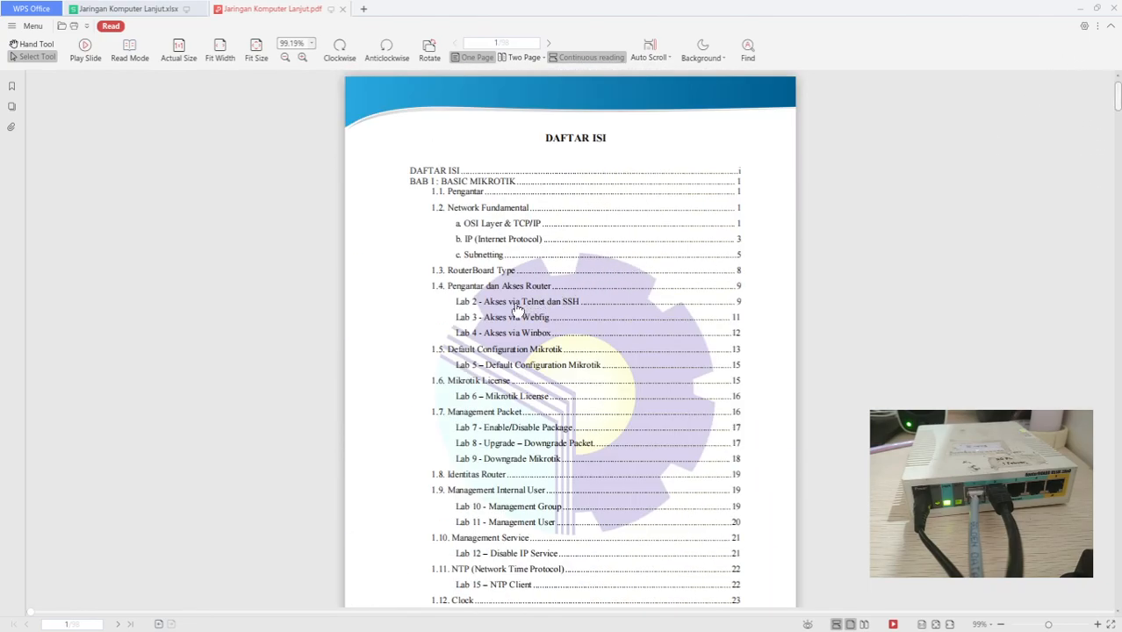
pyautogui.click(489, 287)
pyautogui.scroll(1, 504, 297)
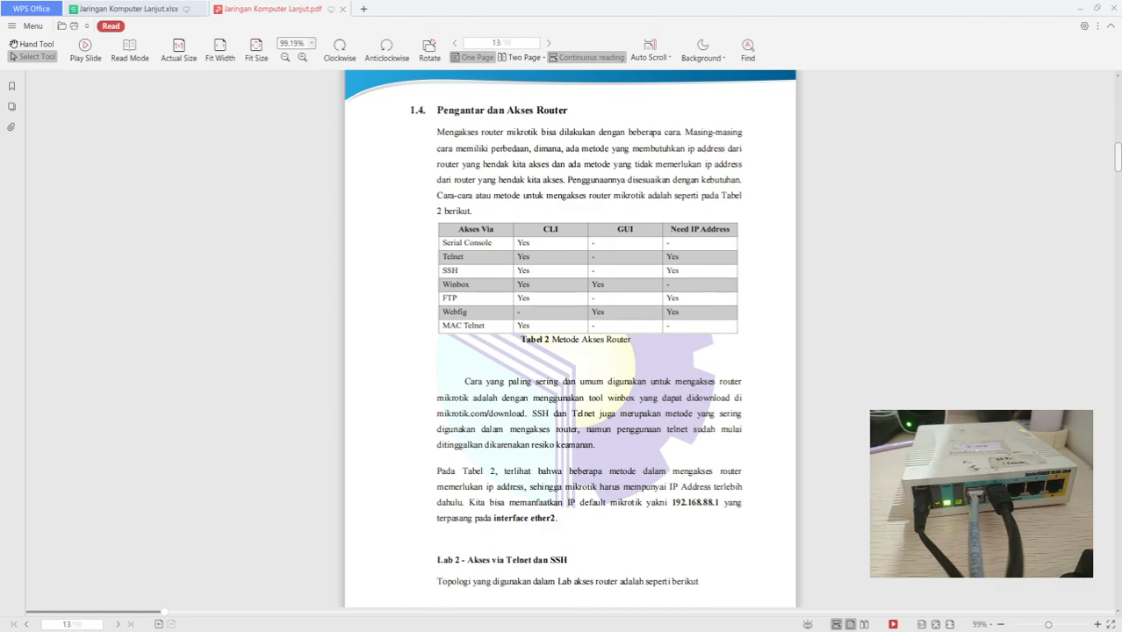
pyautogui.moveTo(73, 628)
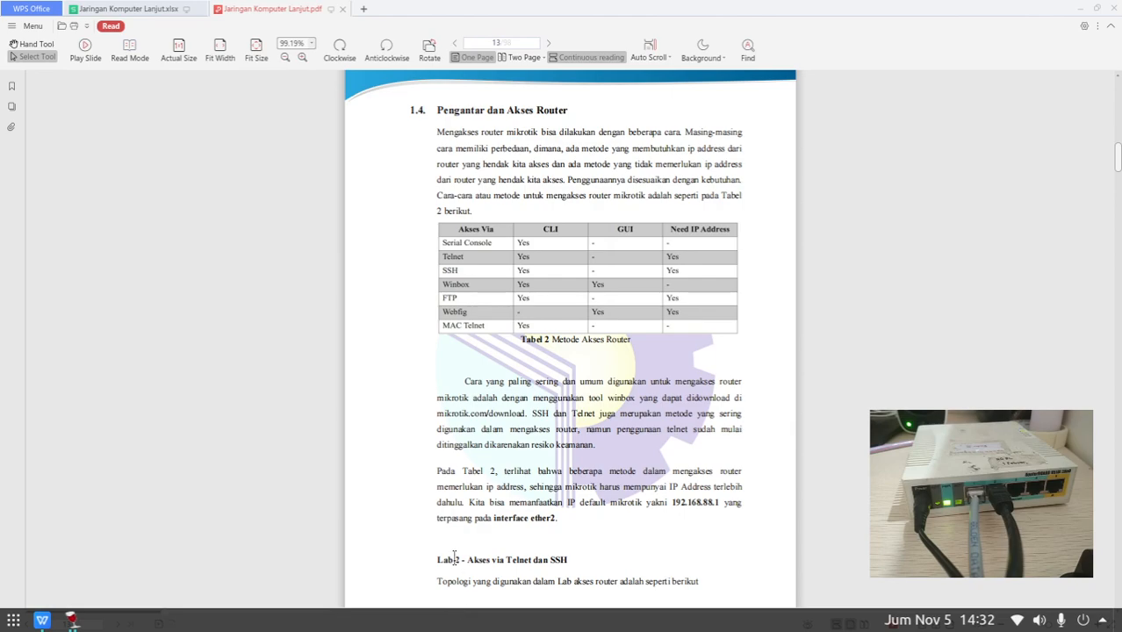
# - Back in WinBox, open the IP Service List and enable all eight services from api to www-ssl
pyautogui.click(72, 620)
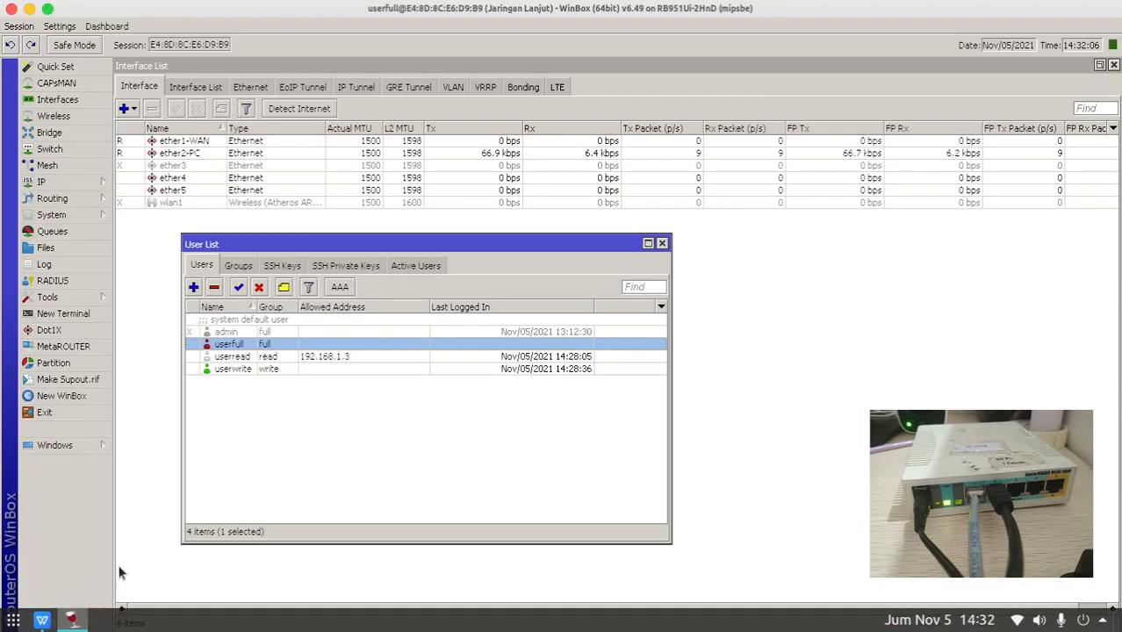
pyautogui.click(311, 452)
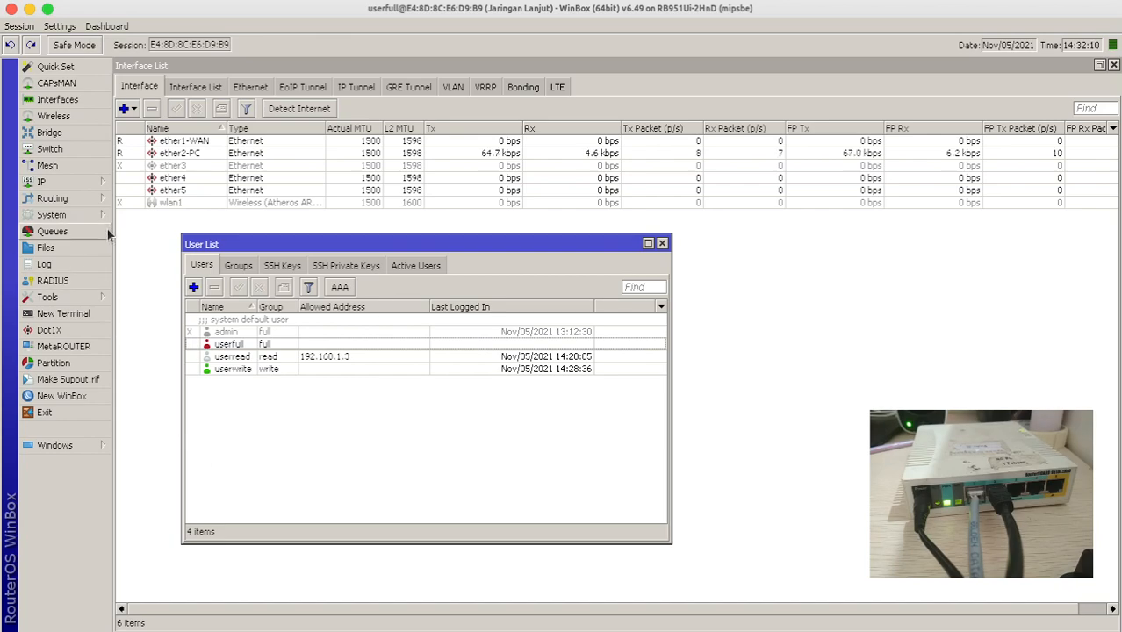
pyautogui.click(101, 185)
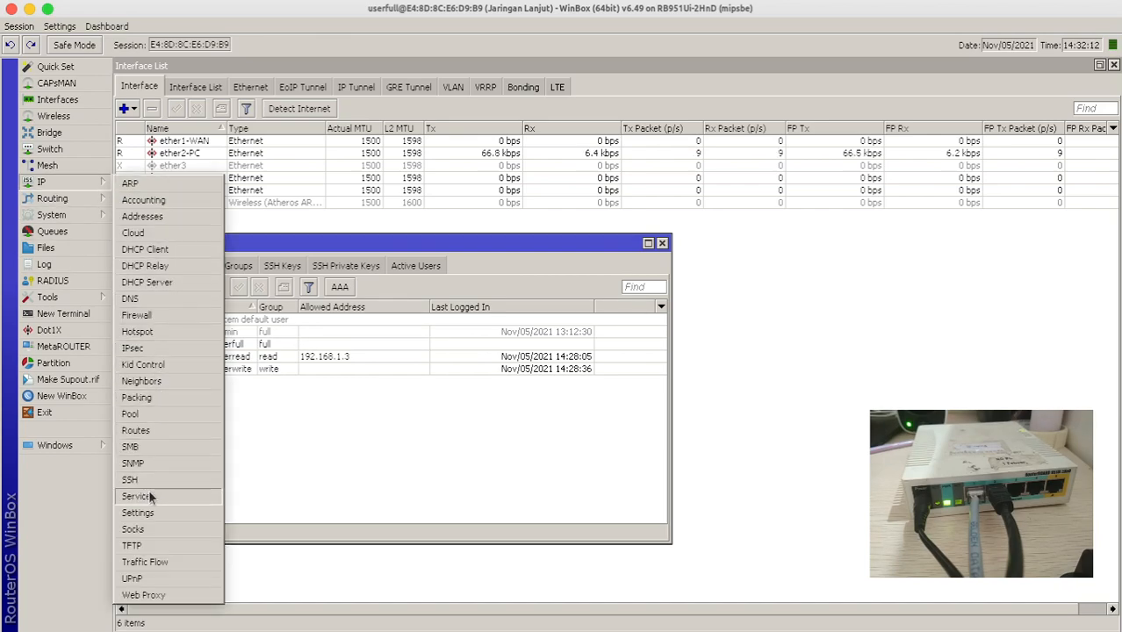
pyautogui.click(138, 496)
pyautogui.moveTo(466, 219); pyautogui.dragTo(326, 243)
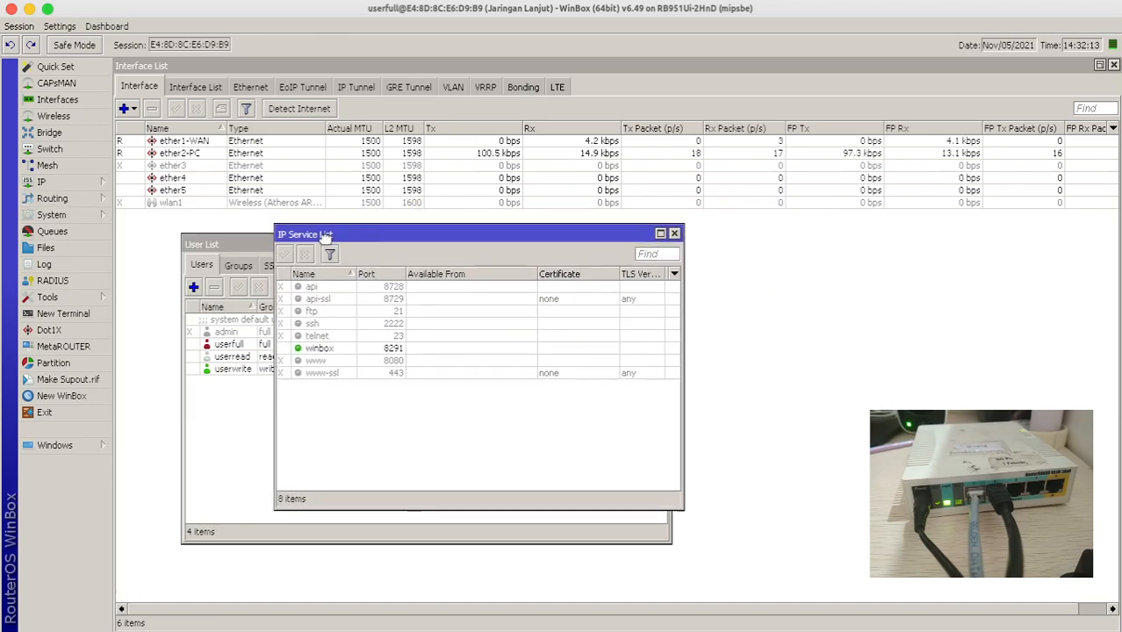
pyautogui.click(309, 288)
pyautogui.keyDown('shift'); pyautogui.click(312, 372); pyautogui.keyUp('shift')
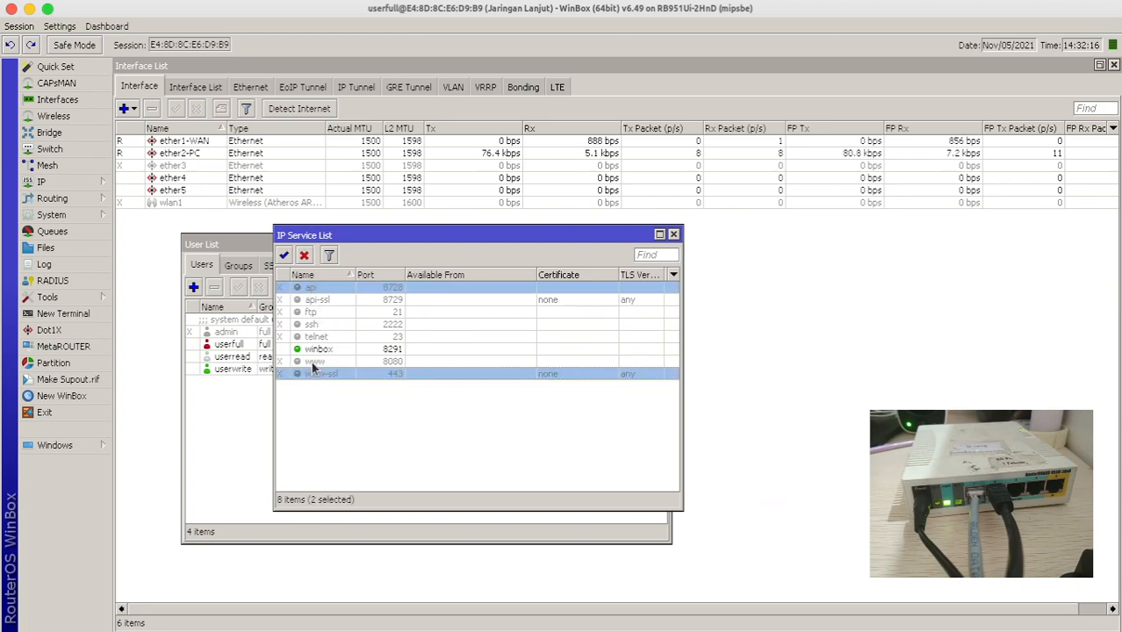
pyautogui.click(284, 254)
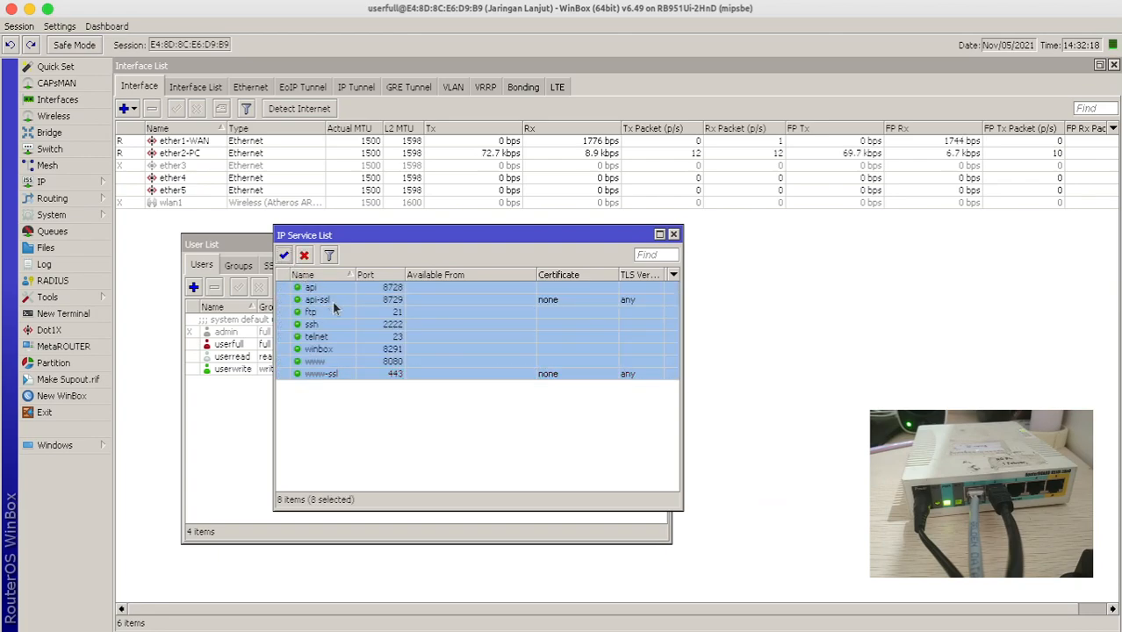
# - Disable the api, api-ssl and ftp services
pyautogui.click(312, 288)
pyautogui.click(323, 298)
pyautogui.click(317, 289)
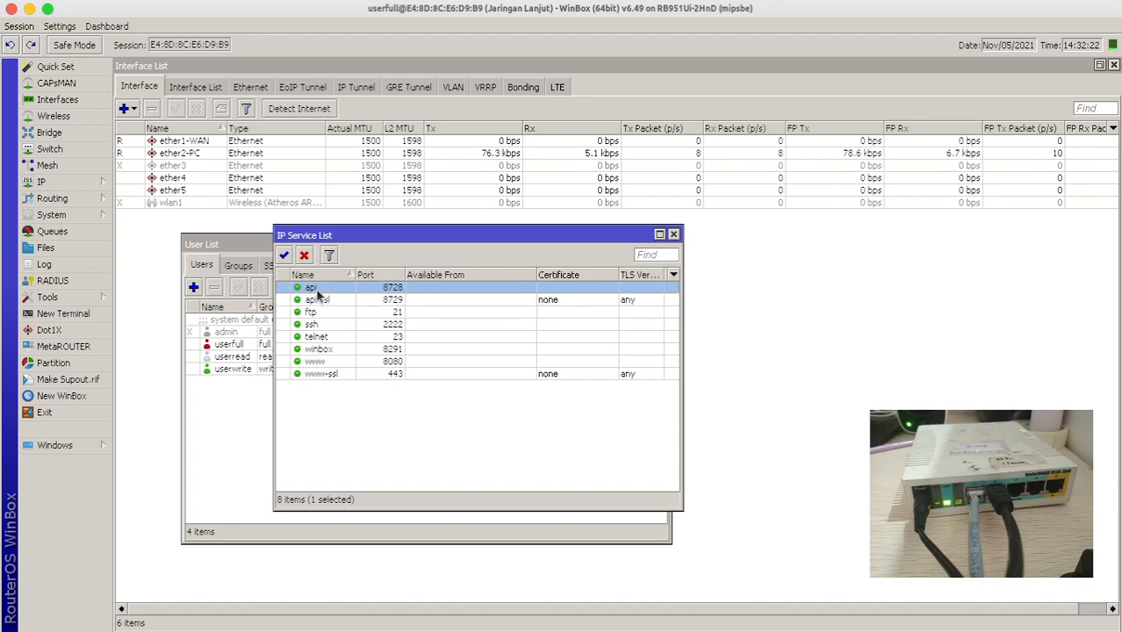
pyautogui.keyDown('shift'); pyautogui.click(318, 301); pyautogui.keyUp('shift')
pyautogui.click(304, 256)
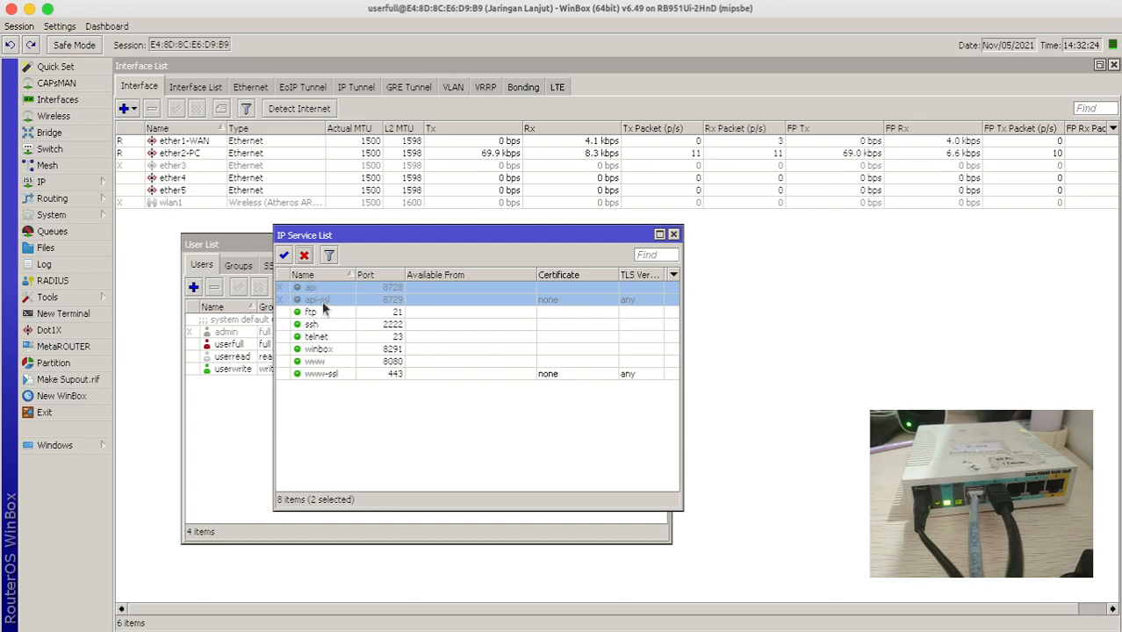
pyautogui.click(322, 311)
pyautogui.click(303, 255)
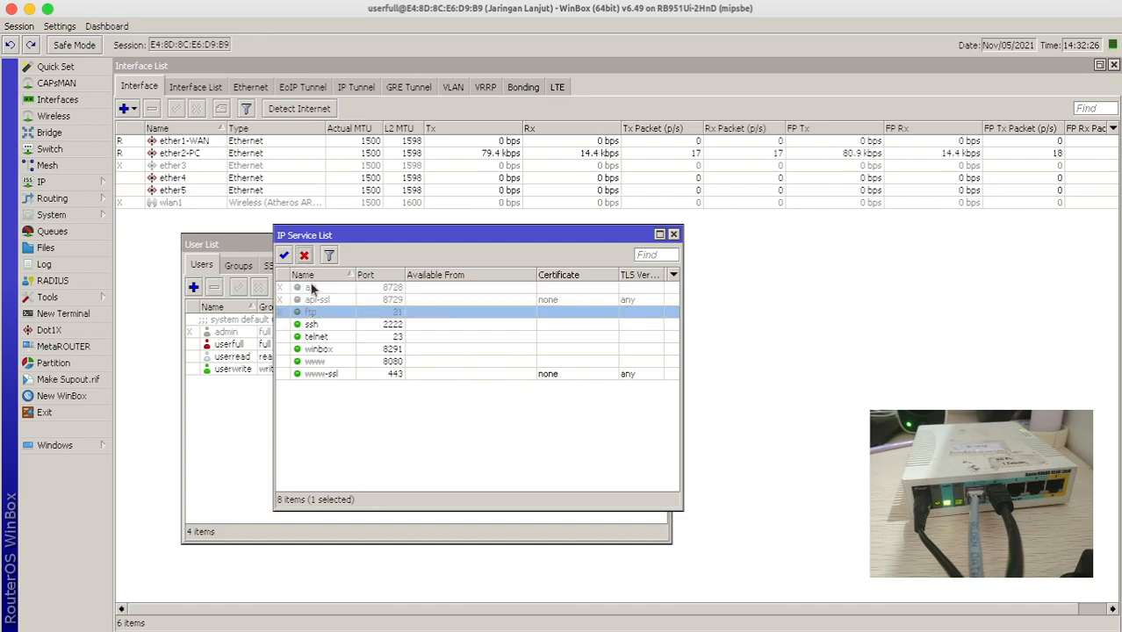
# - Edit the ssh service's port, shortening it to 22
pyautogui.click(315, 325)
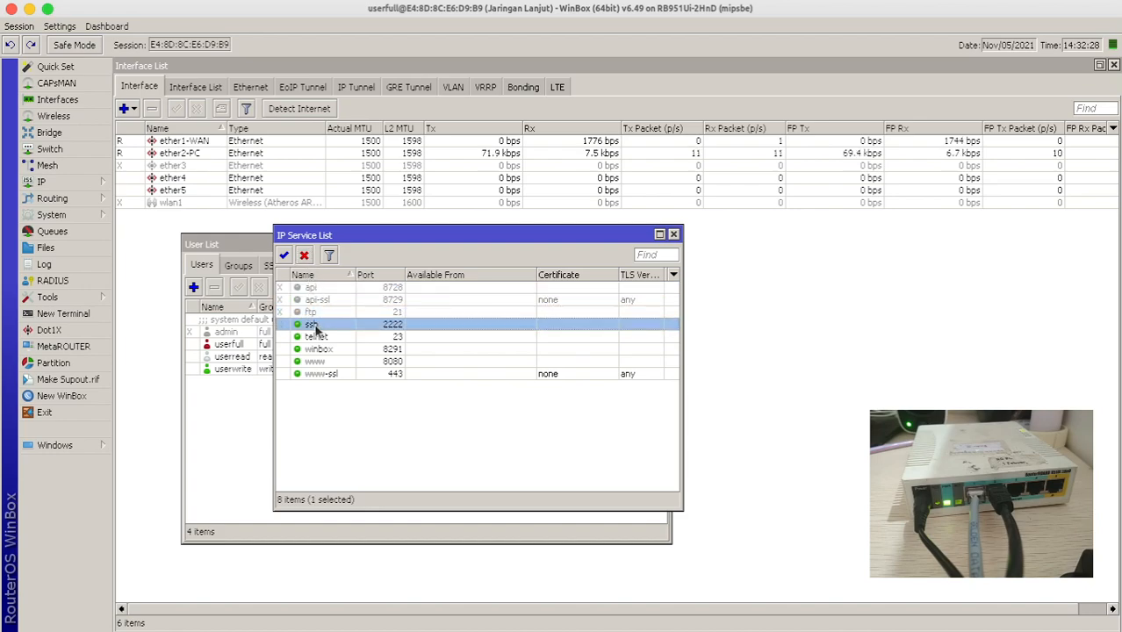
pyautogui.doubleClick(315, 325)
pyautogui.click(610, 326)
pyautogui.press('BackSpace')
pyautogui.press('BackSpace')
pyautogui.press('Return')
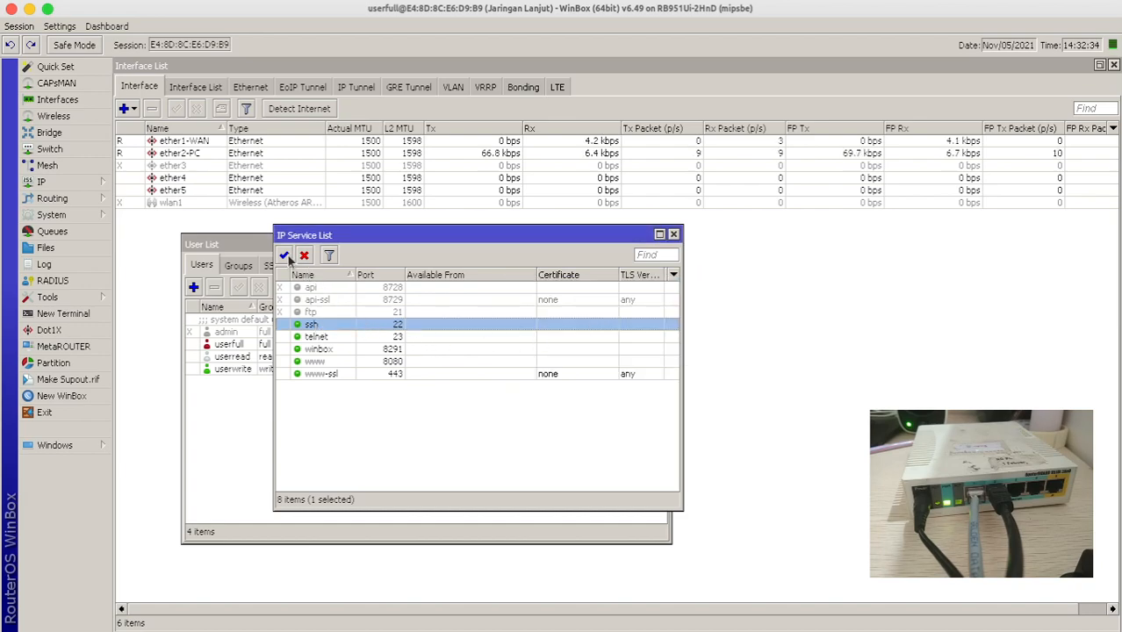
# - Disable the telnet and ssh services
pyautogui.click(318, 338)
pyautogui.click(304, 256)
pyautogui.click(309, 325)
pyautogui.click(304, 256)
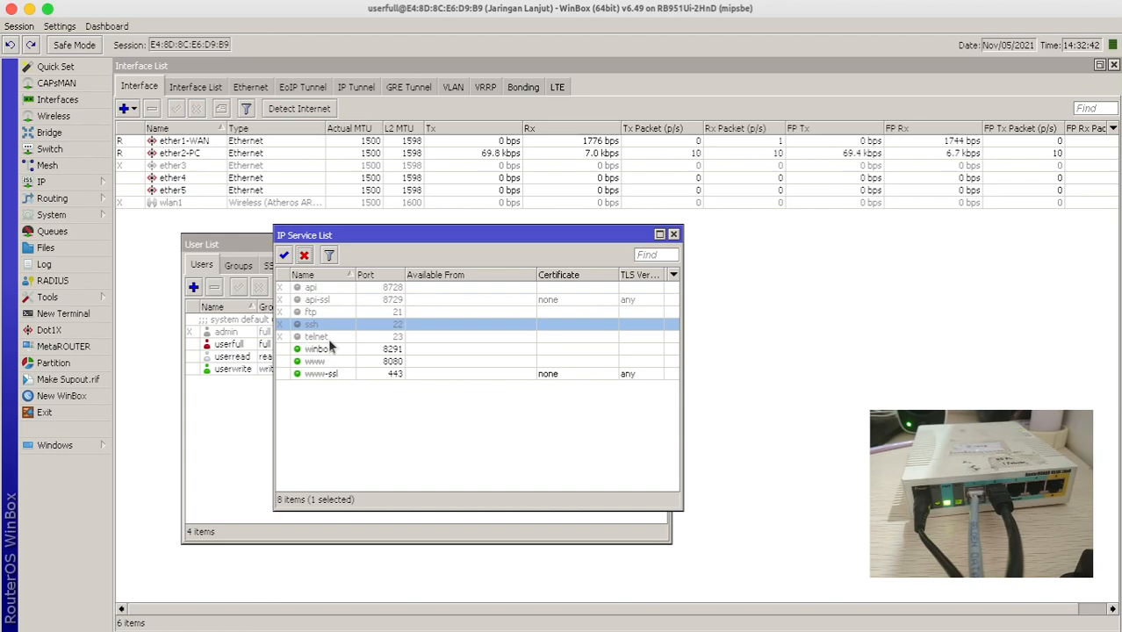
# - Set the ssh service port to 2222, leaving ssh disabled
pyautogui.doubleClick(318, 323)
pyautogui.write('2222')
pyautogui.click(683, 312)
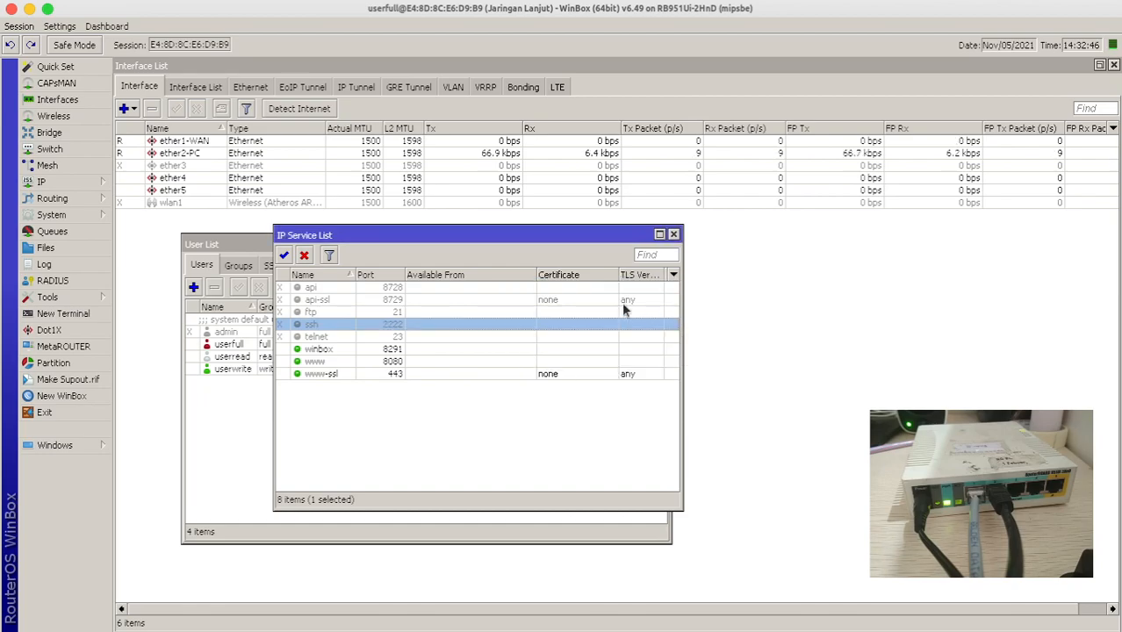
pyautogui.click(284, 256)
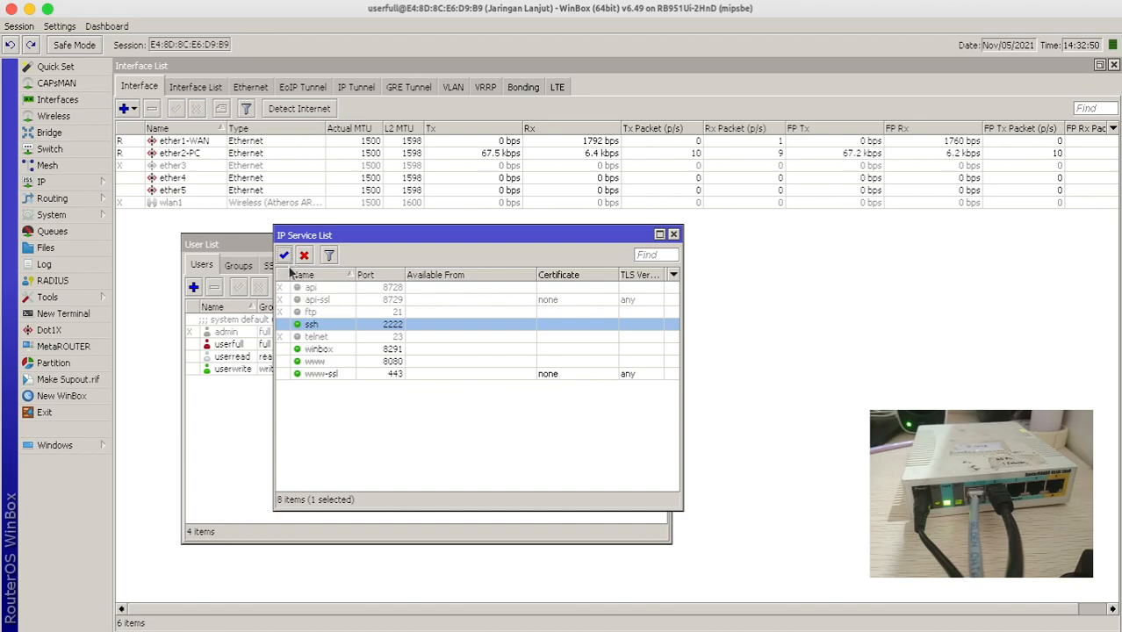
pyautogui.click(304, 256)
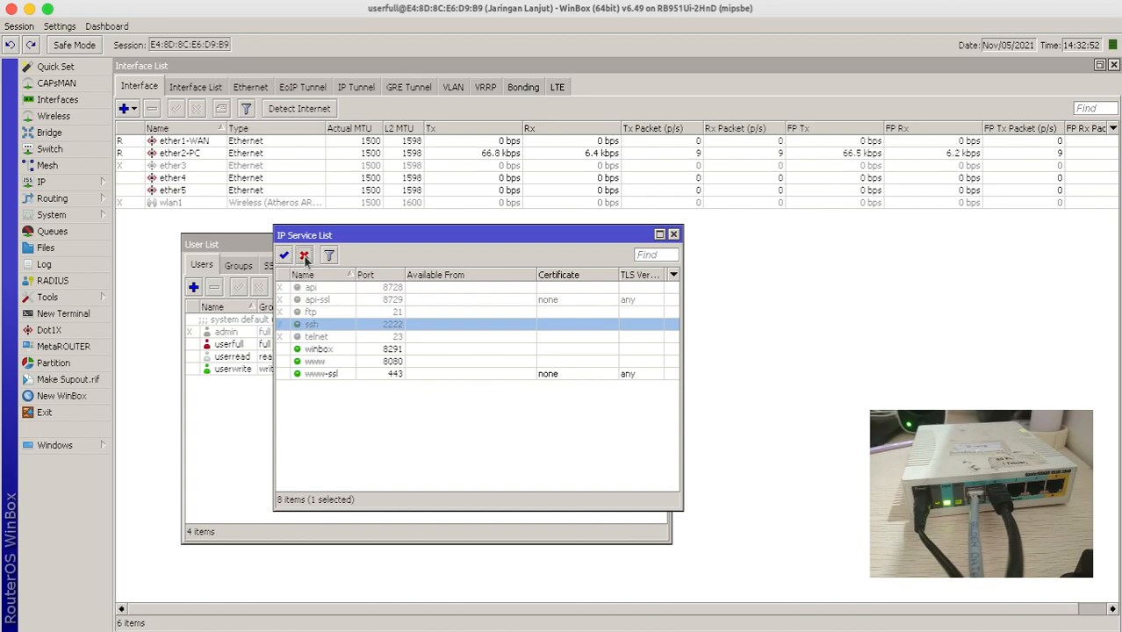
# - Disable the www-ssl and www services
pyautogui.click(323, 362)
pyautogui.click(321, 375)
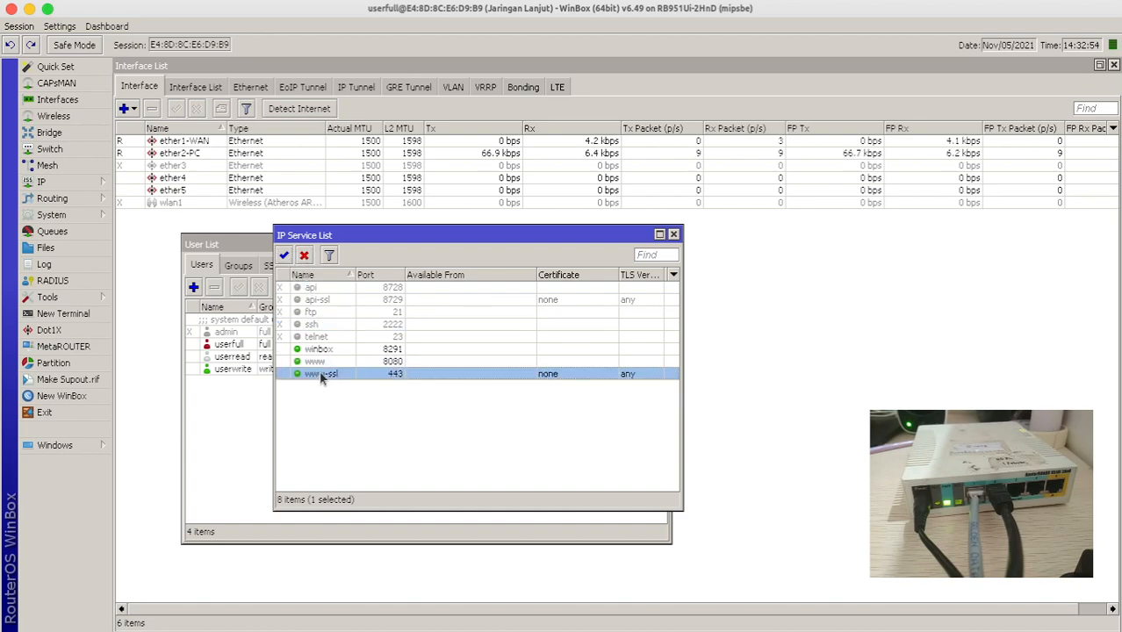
pyautogui.click(305, 256)
pyautogui.click(313, 361)
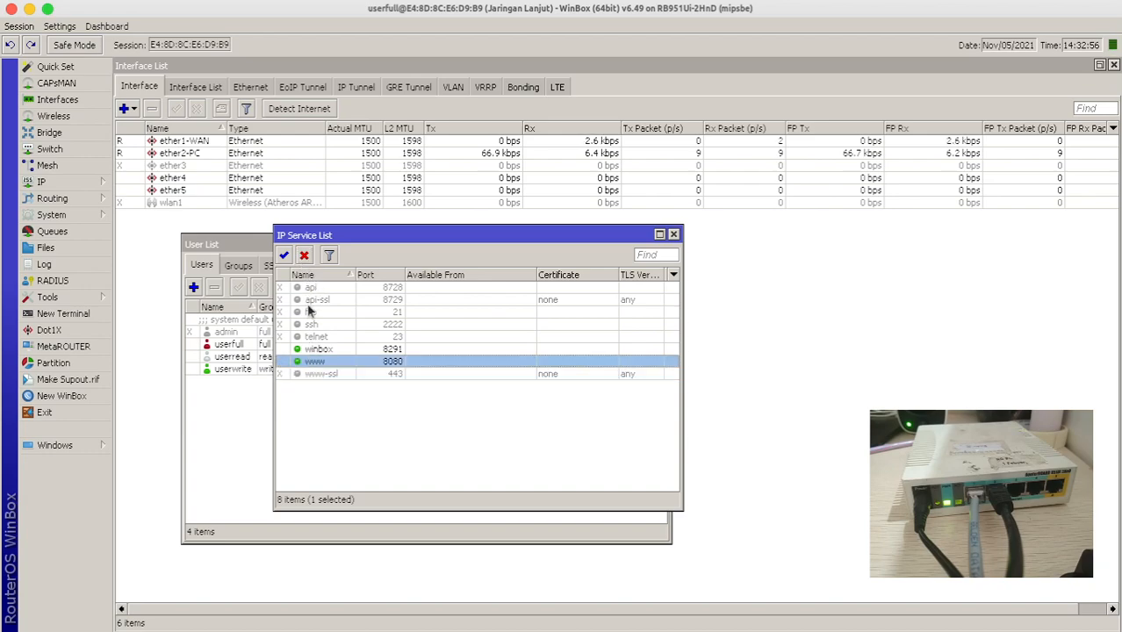
pyautogui.click(304, 256)
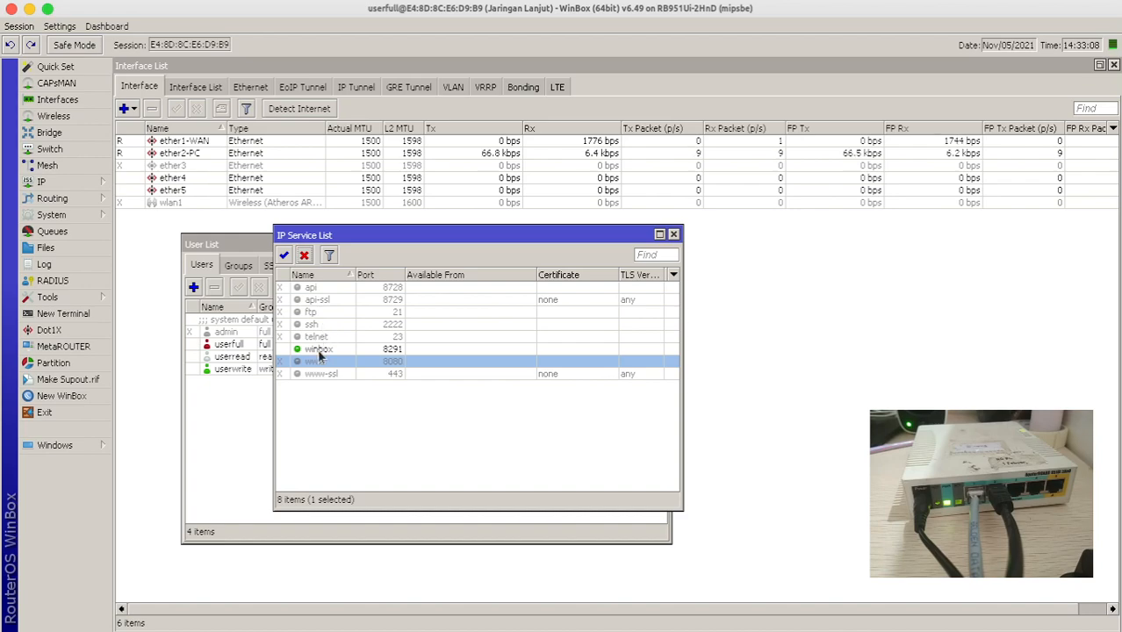
# - Check the winbox service's Available From addresses and cancel without changes
pyautogui.doubleClick(318, 348)
pyautogui.click(590, 348)
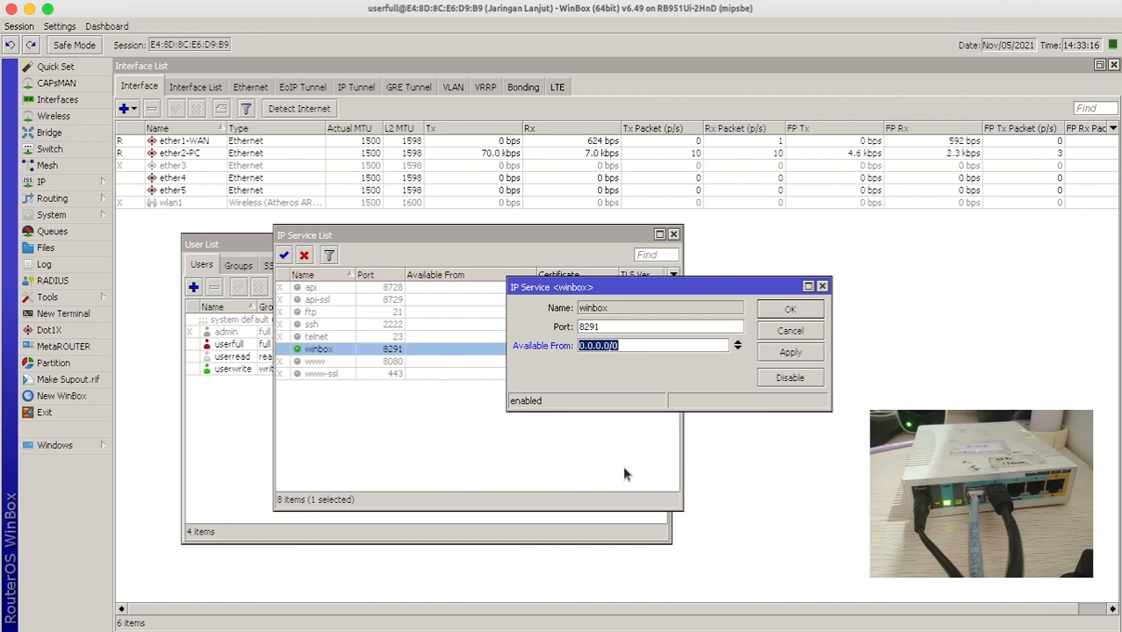
pyautogui.click(789, 332)
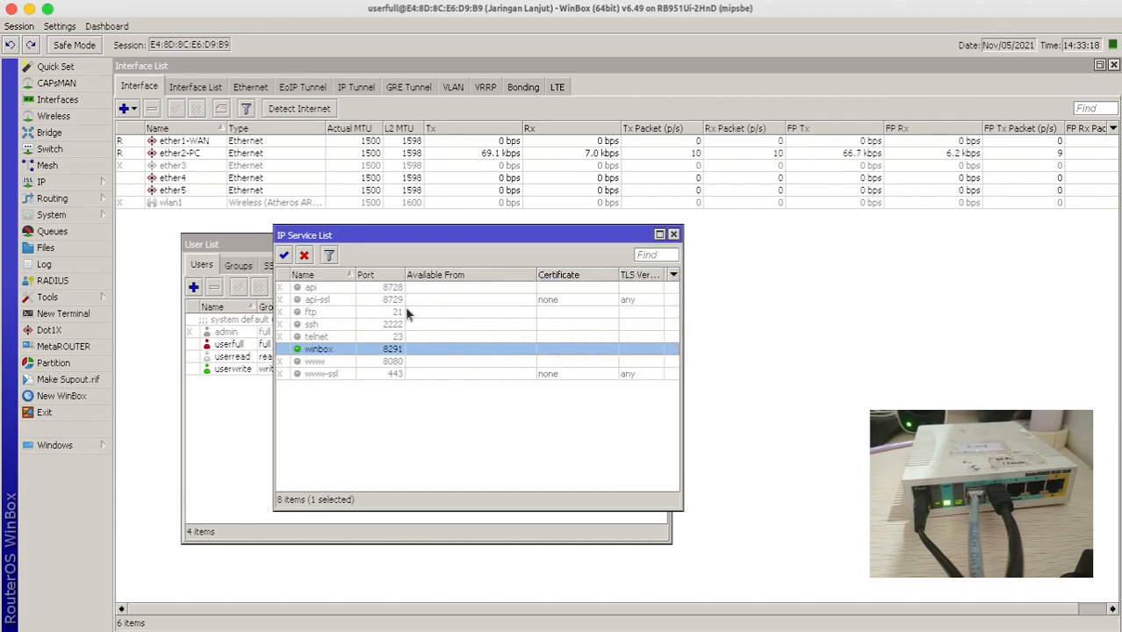
# - Move the IP Service List right, widen it, and widen its TLS Version column
pyautogui.moveTo(383, 235); pyautogui.dragTo(631, 232)
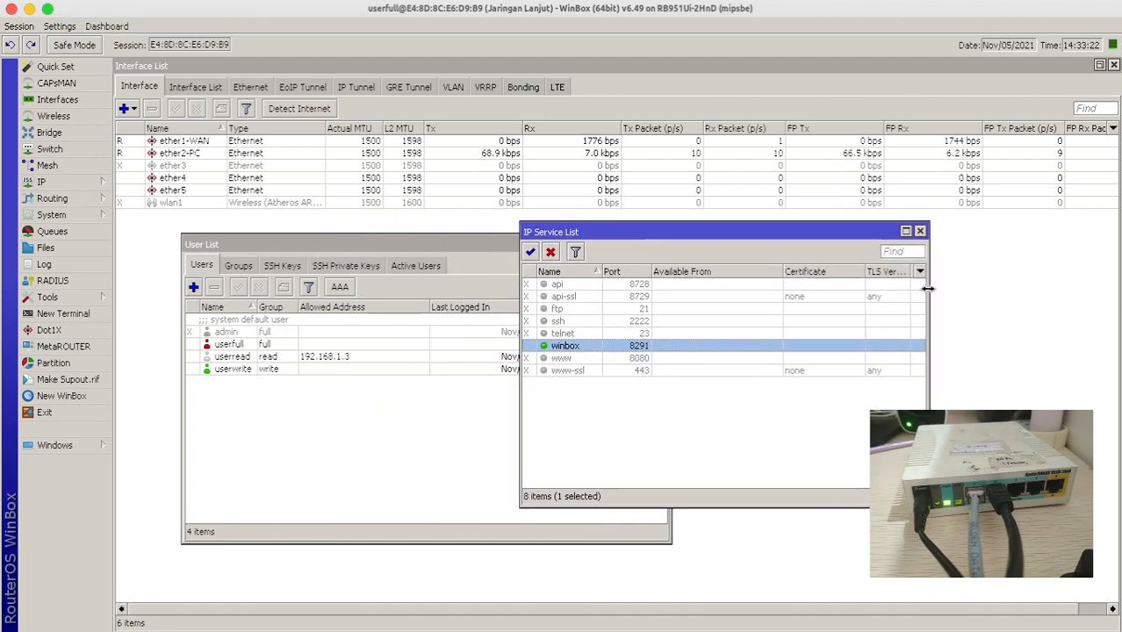
pyautogui.moveTo(928, 290); pyautogui.dragTo(1008, 273)
pyautogui.moveTo(911, 272); pyautogui.dragTo(936, 281)
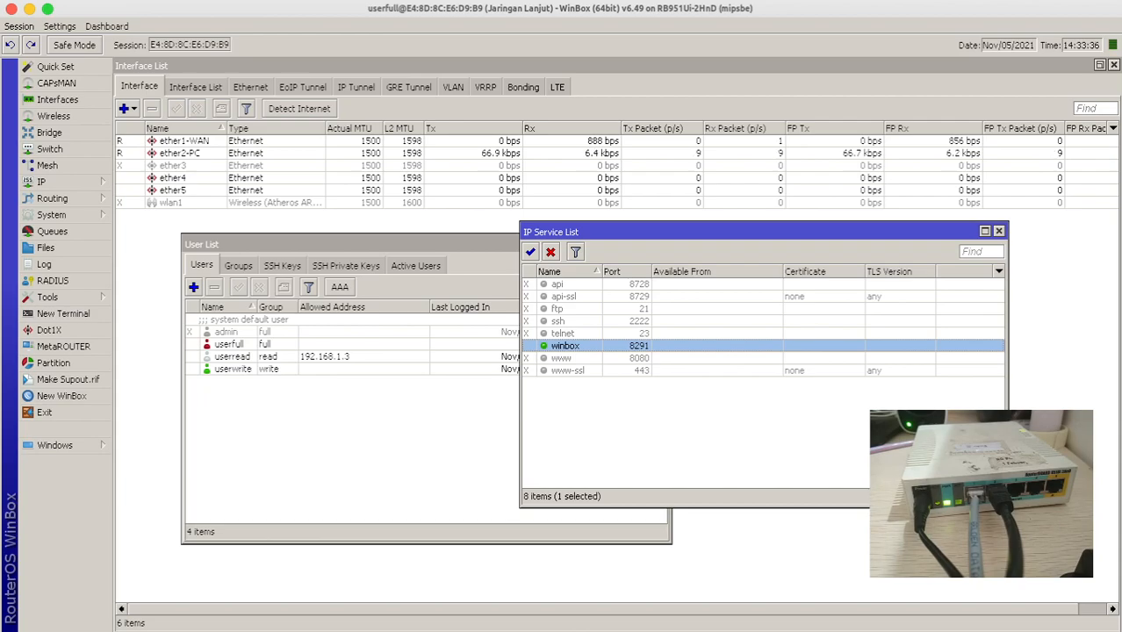
pyautogui.moveTo(77, 625)
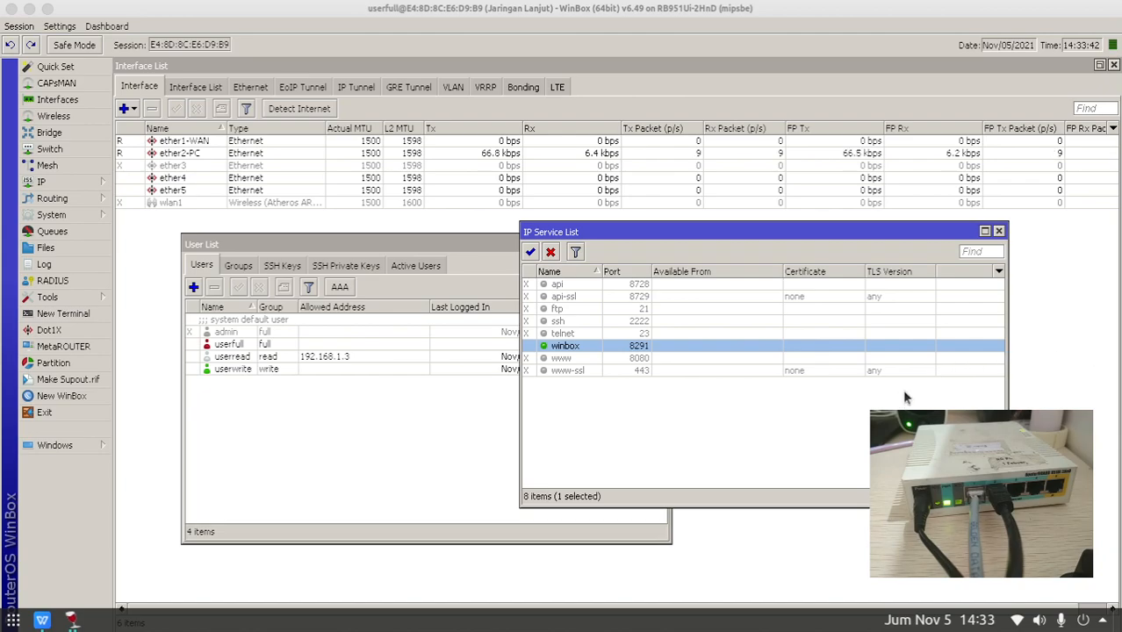
pyautogui.click(41, 620)
pyautogui.click(140, 9)
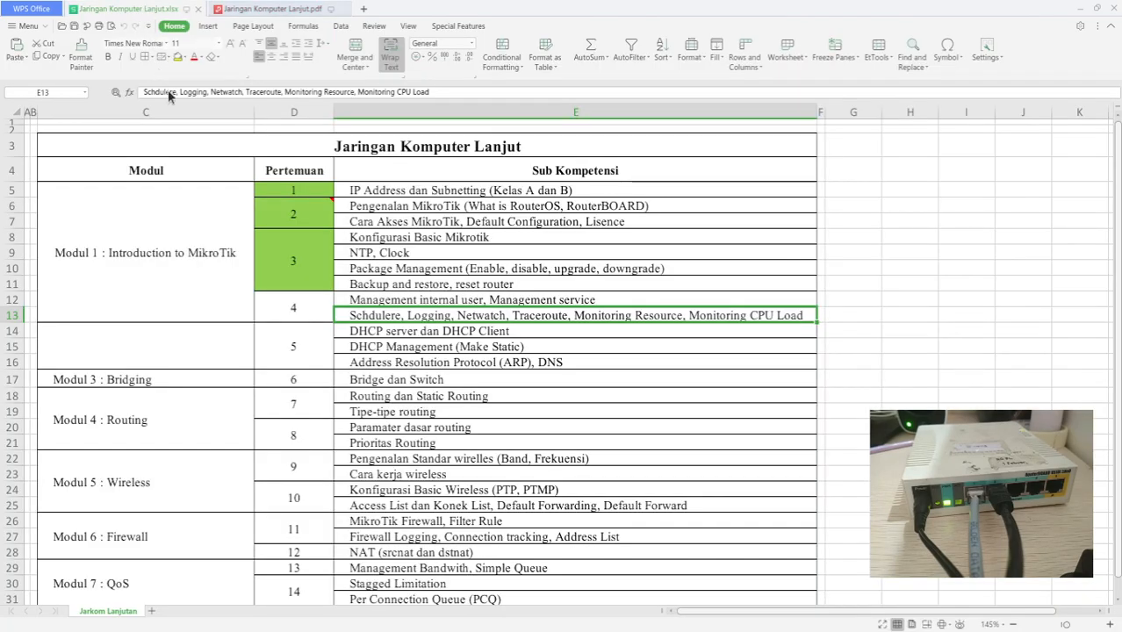
pyautogui.click(383, 330)
pyautogui.click(374, 318)
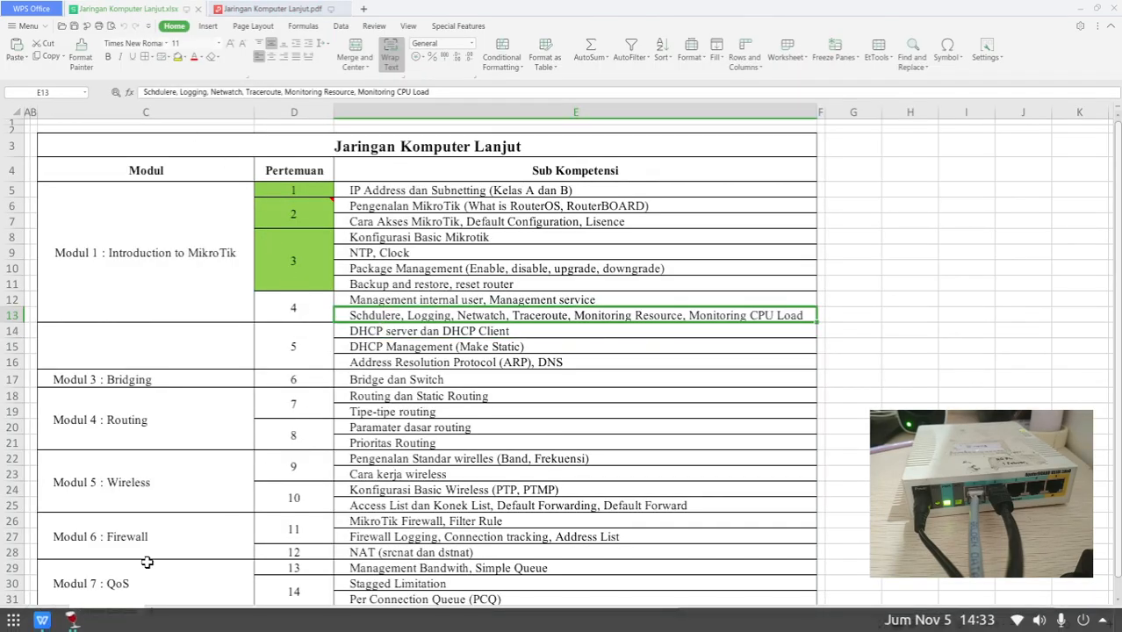
pyautogui.click(71, 620)
pyautogui.click(73, 622)
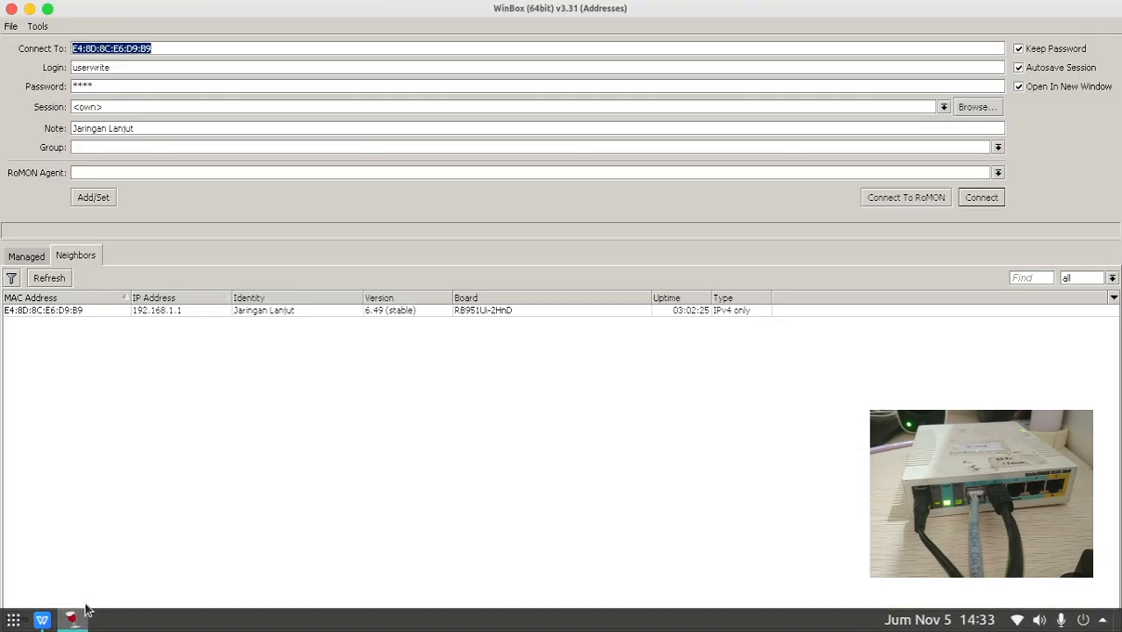
pyautogui.hotkey('alt', 'F4')
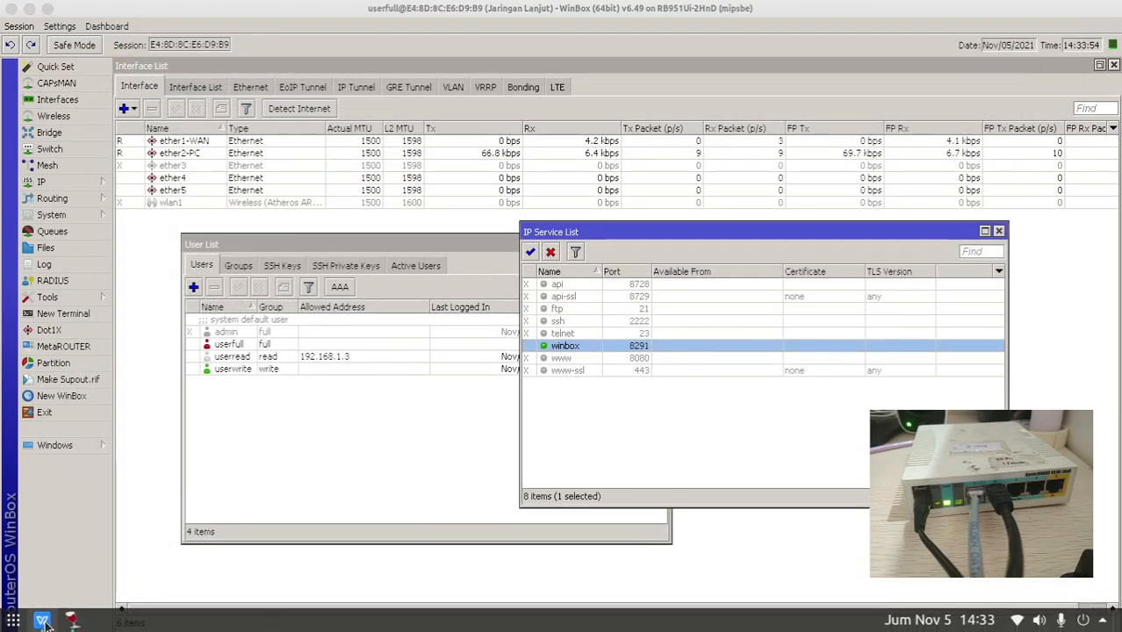
# - Open System > Scheduler and review the reboot task's 05:00:00 start time and 1d interval
pyautogui.click(90, 216)
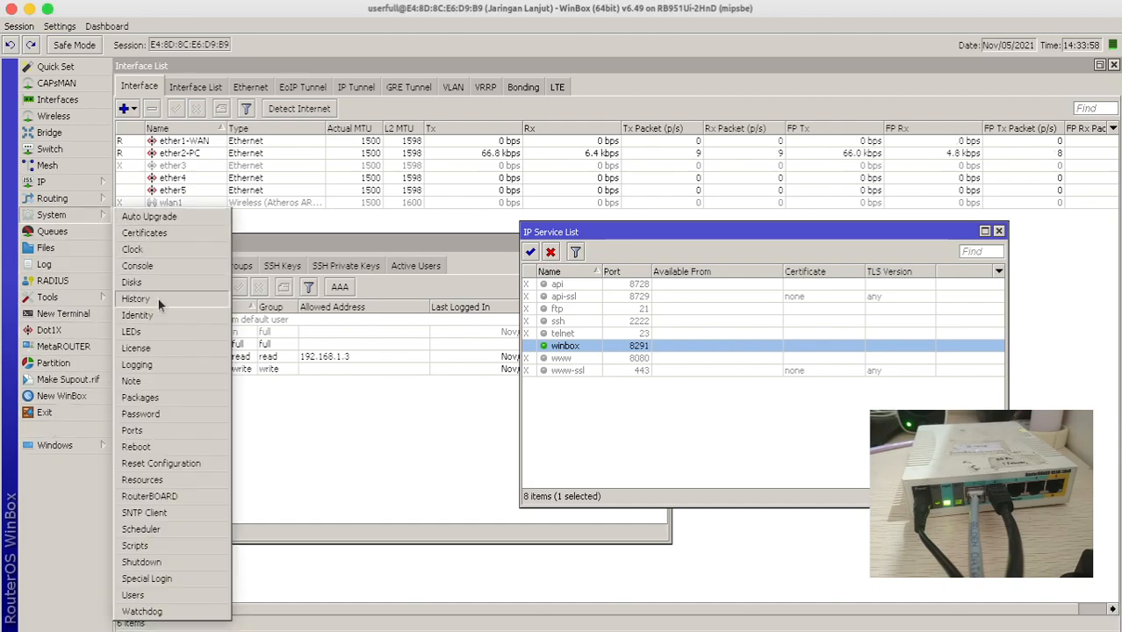
pyautogui.click(140, 529)
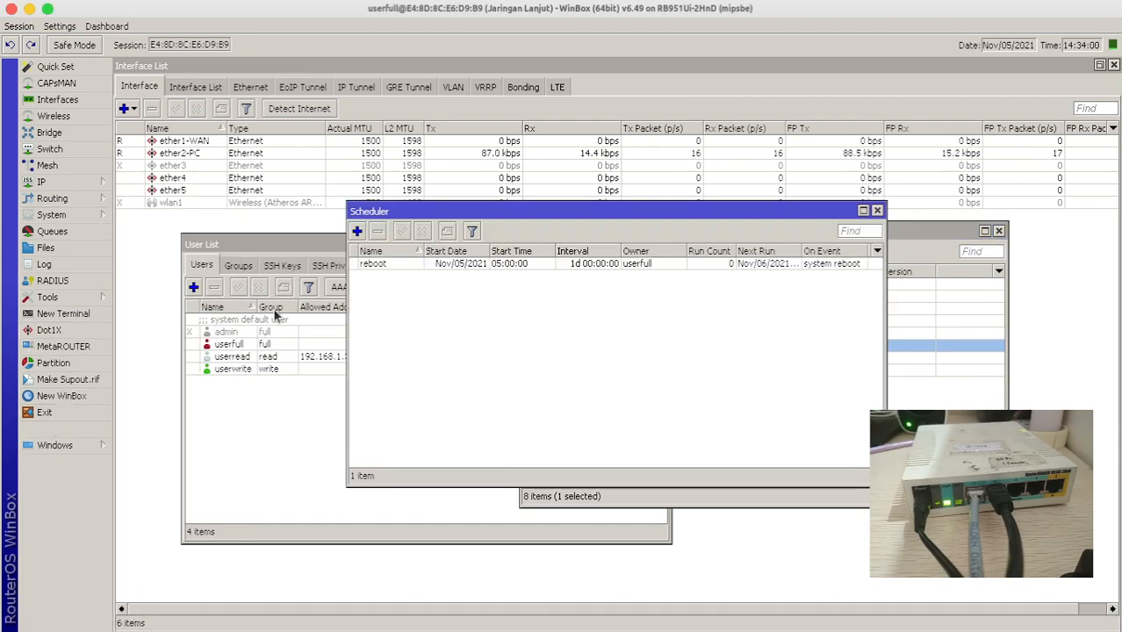
pyautogui.click(384, 265)
pyautogui.moveTo(409, 211); pyautogui.dragTo(220, 230)
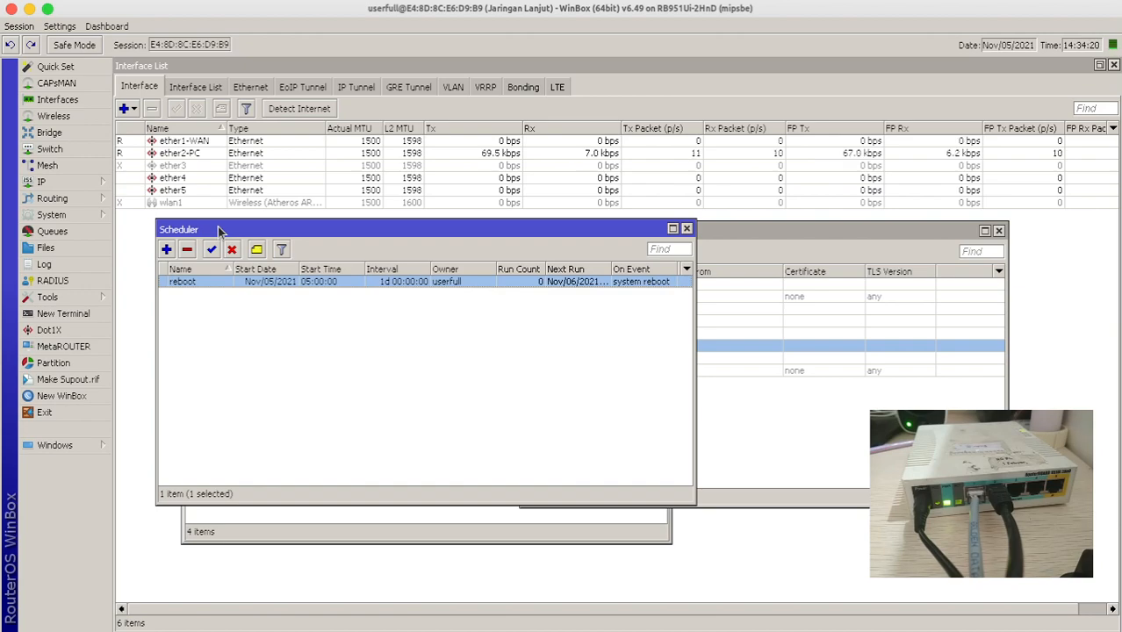
pyautogui.doubleClick(206, 282)
pyautogui.moveTo(532, 137); pyautogui.dragTo(412, 114)
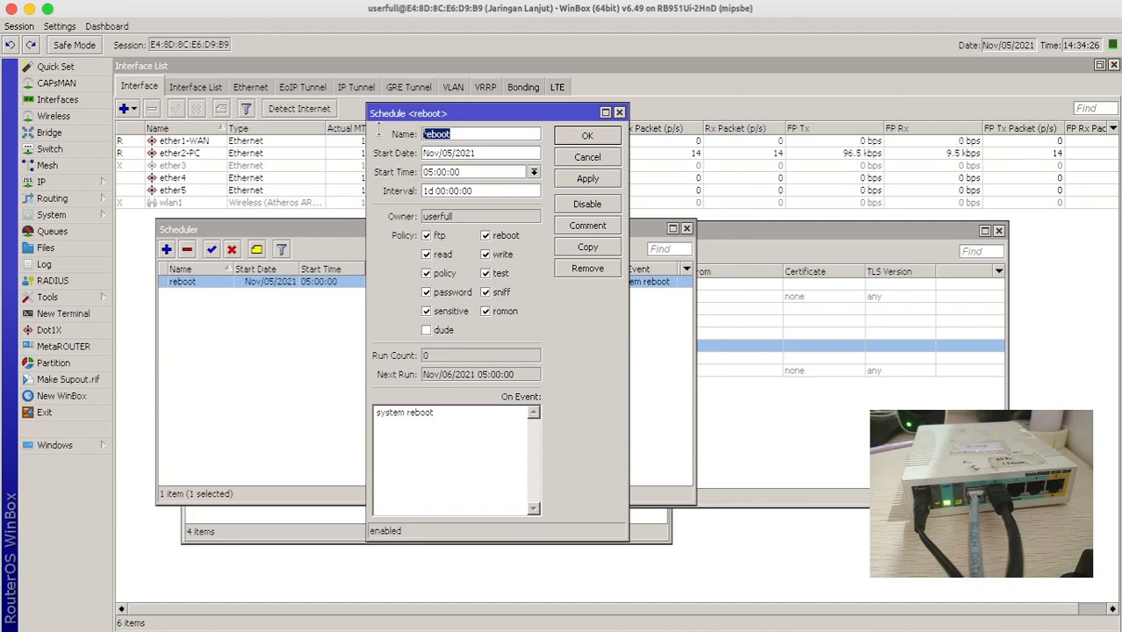
pyautogui.moveTo(513, 173); pyautogui.dragTo(404, 167)
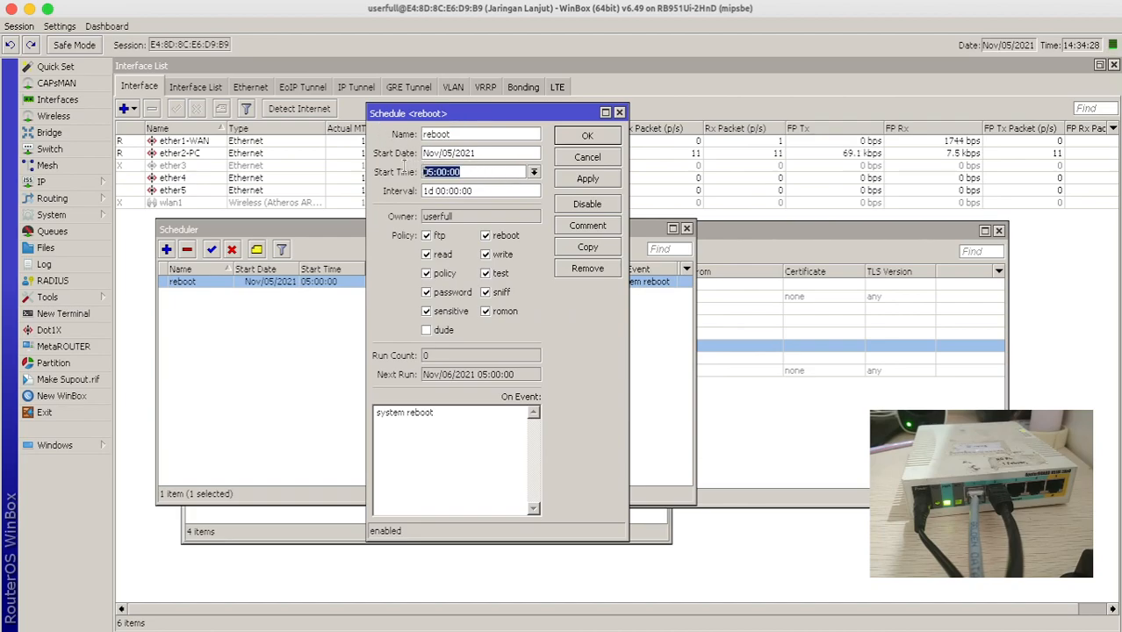
pyautogui.moveTo(507, 190); pyautogui.dragTo(382, 200)
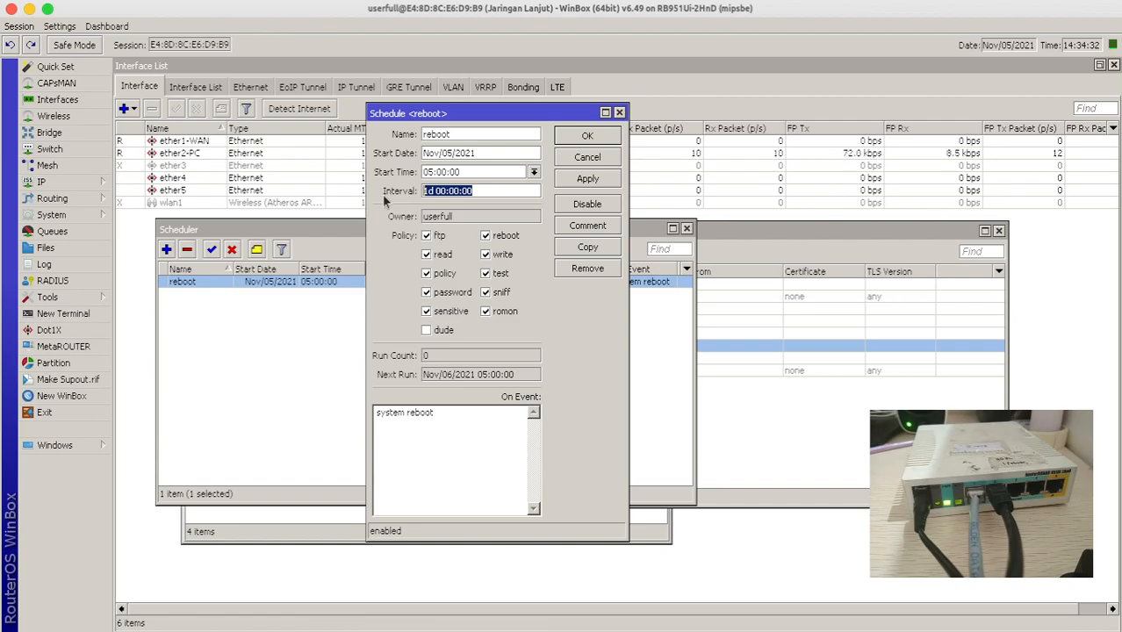
# - Show the system reboot command in a terminal, check the On Event script, and confirm the reboot schedule with OK
pyautogui.click(62, 313)
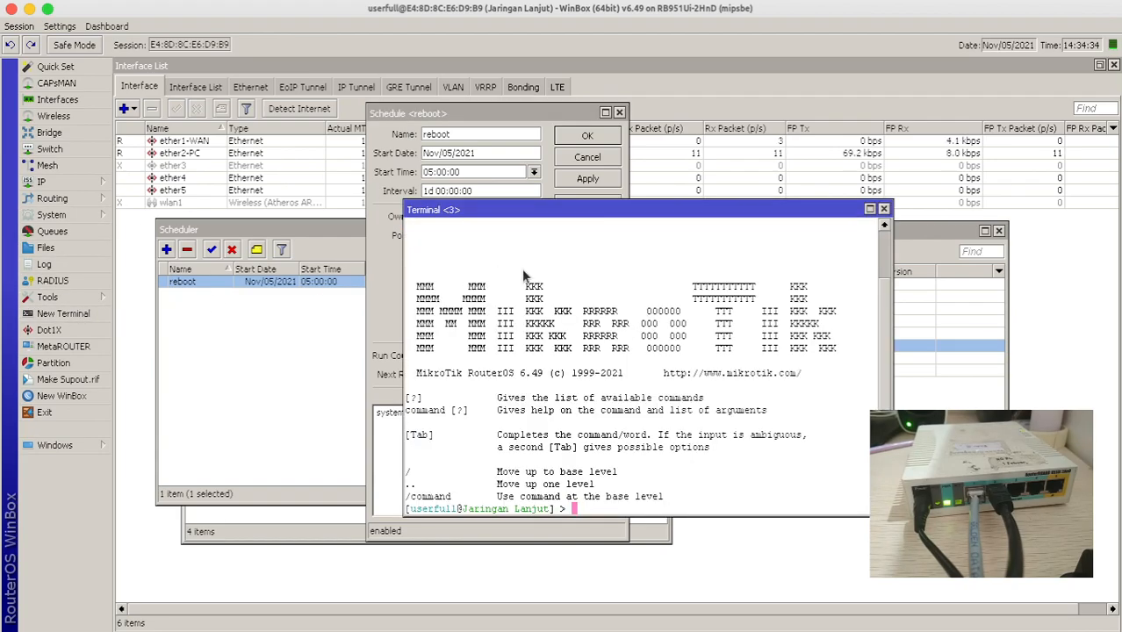
pyautogui.write('system reboot')
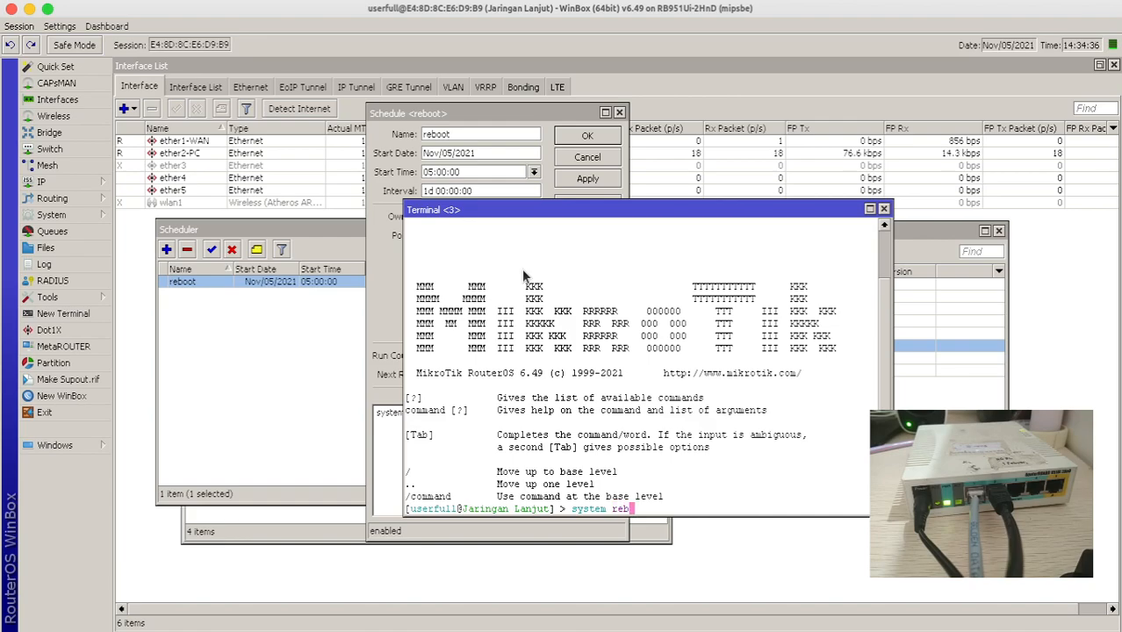
pyautogui.click(883, 208)
pyautogui.moveTo(488, 426); pyautogui.dragTo(321, 411)
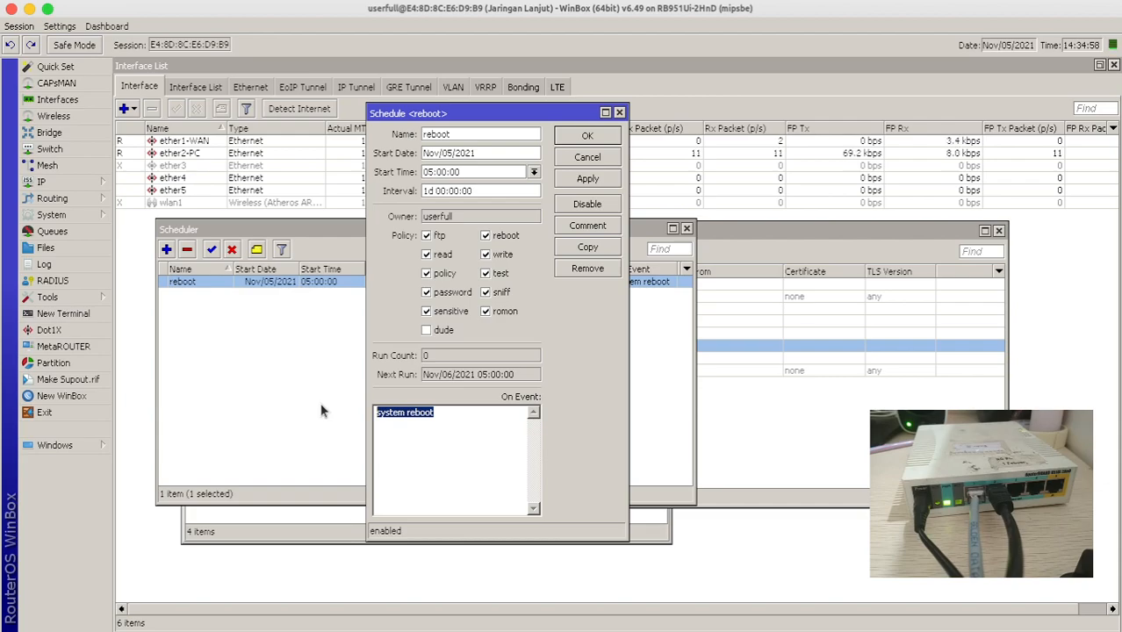
pyautogui.click(586, 138)
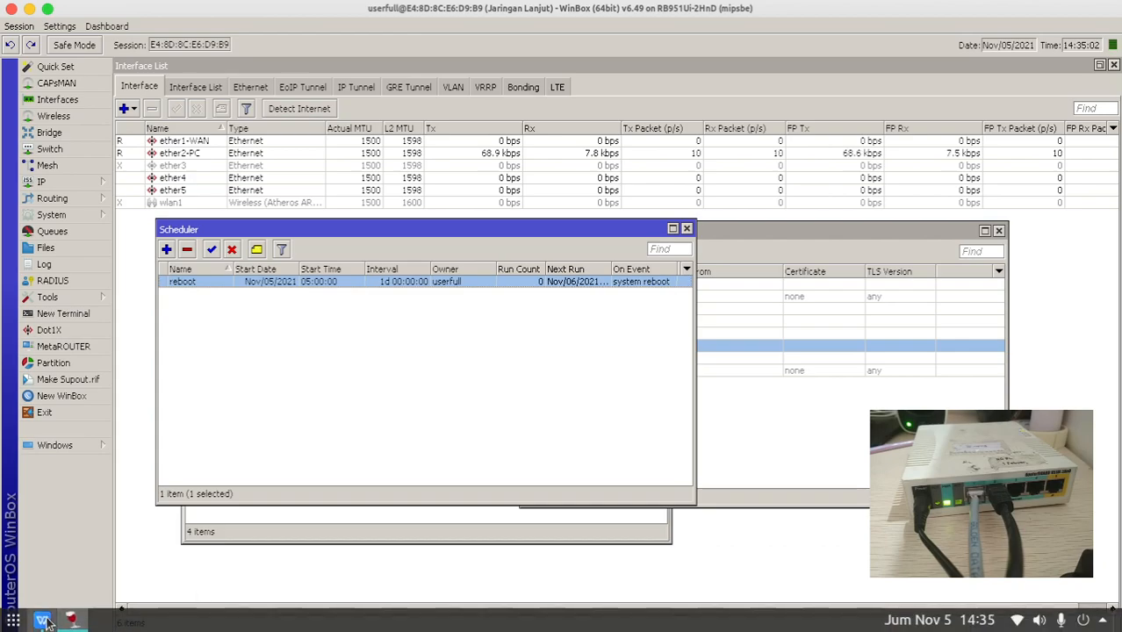
# - Open the router's Log window, moving it up-left and enlarging it
pyautogui.click(44, 622)
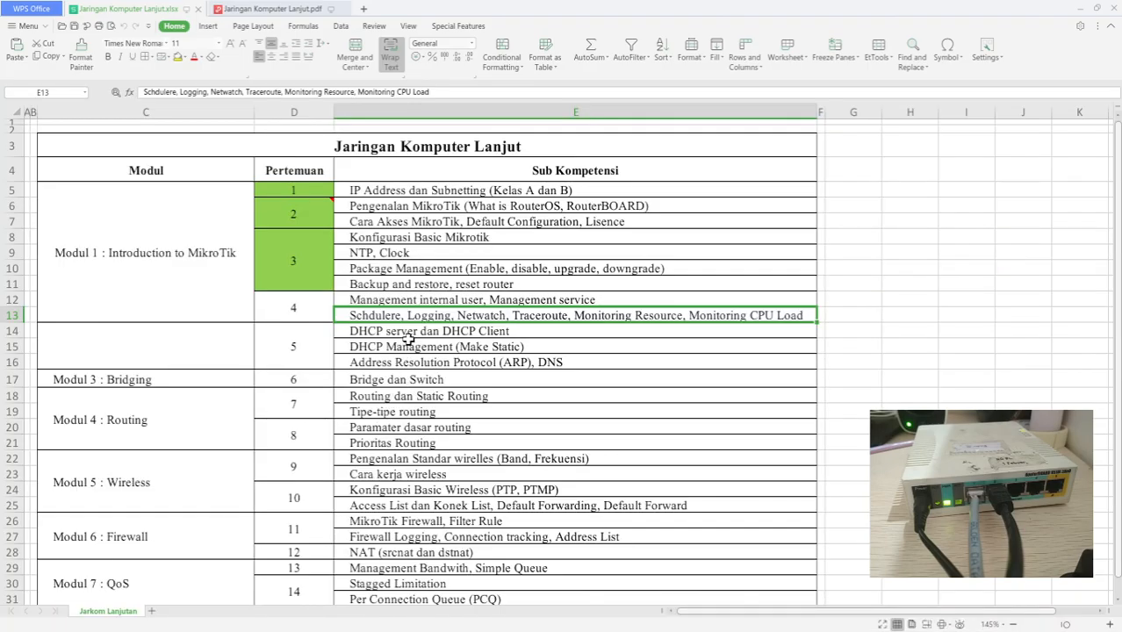
pyautogui.hotkey('alt', 'Tab')
pyautogui.click(44, 263)
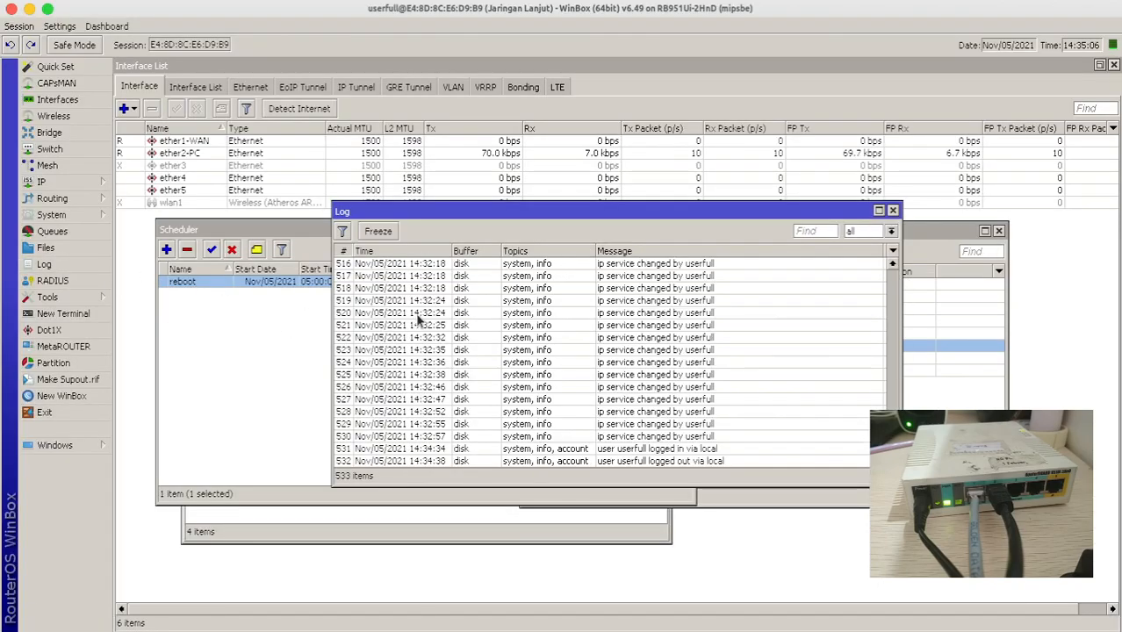
pyautogui.moveTo(456, 213); pyautogui.dragTo(351, 138)
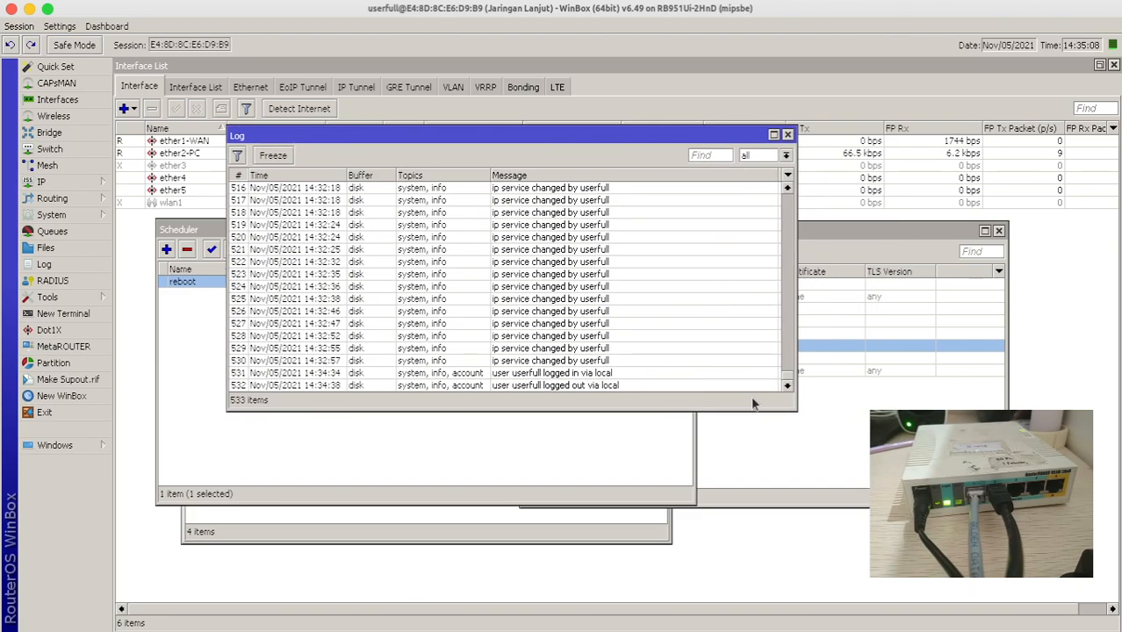
pyautogui.moveTo(794, 410); pyautogui.dragTo(833, 511)
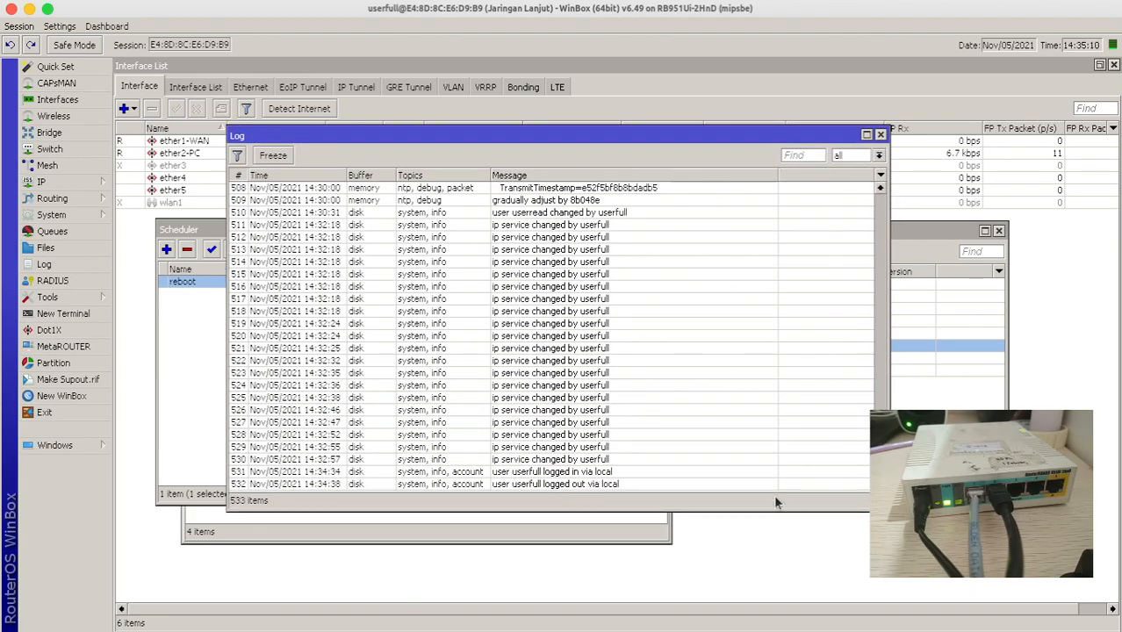
# - Scroll through the log entries and inspect the ip service change records
pyautogui.scroll(7, 471, 249)
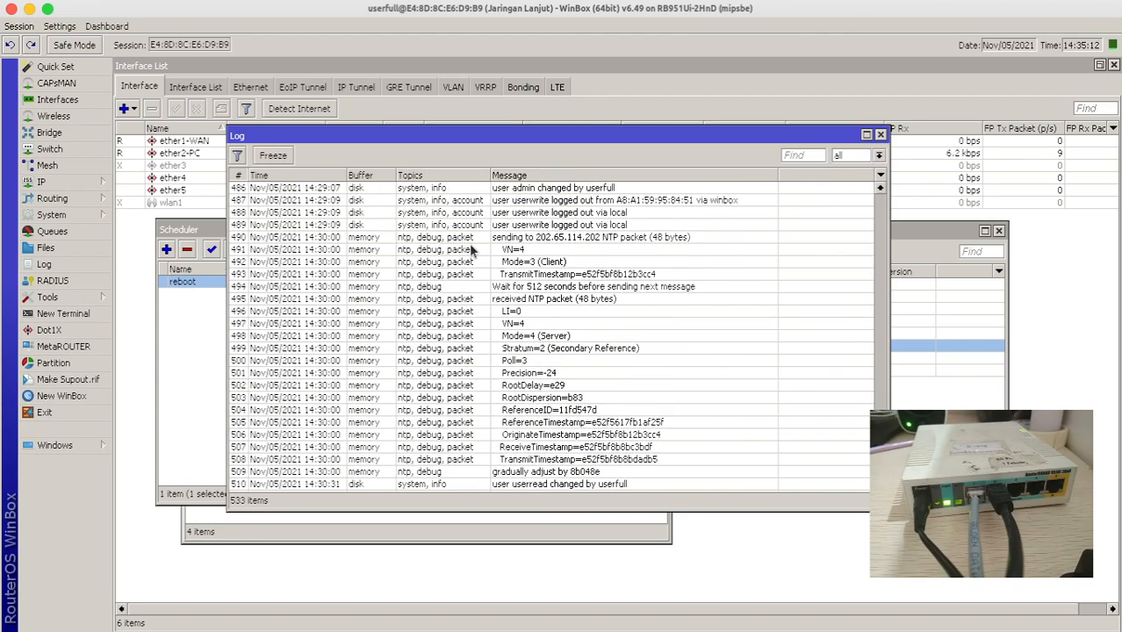
pyautogui.scroll(8, 472, 263)
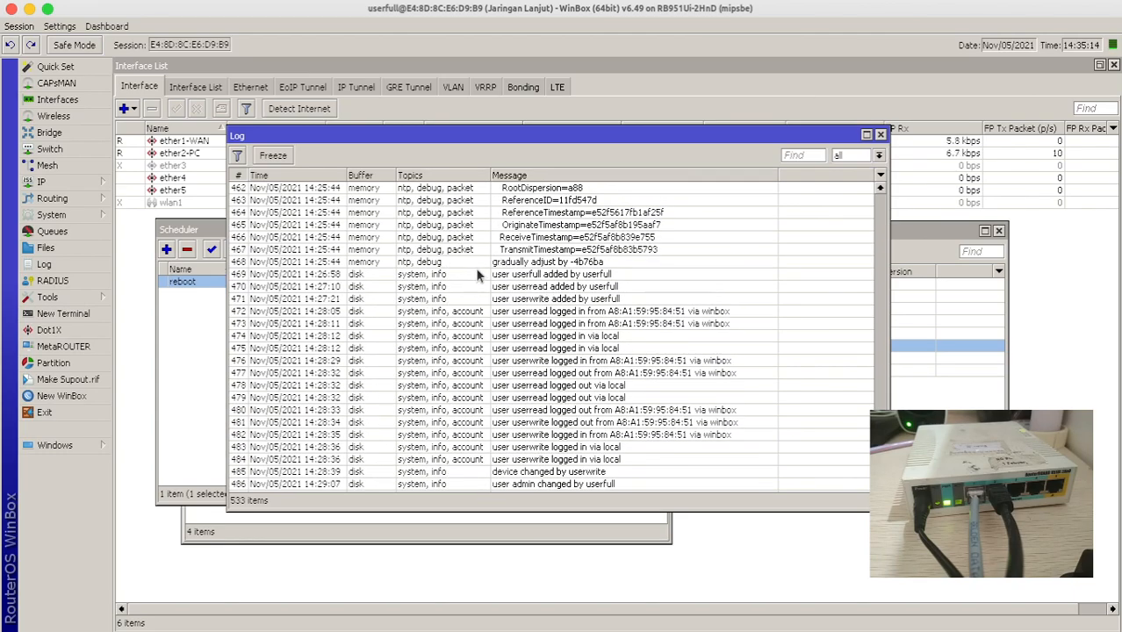
pyautogui.scroll(-3, 488, 254)
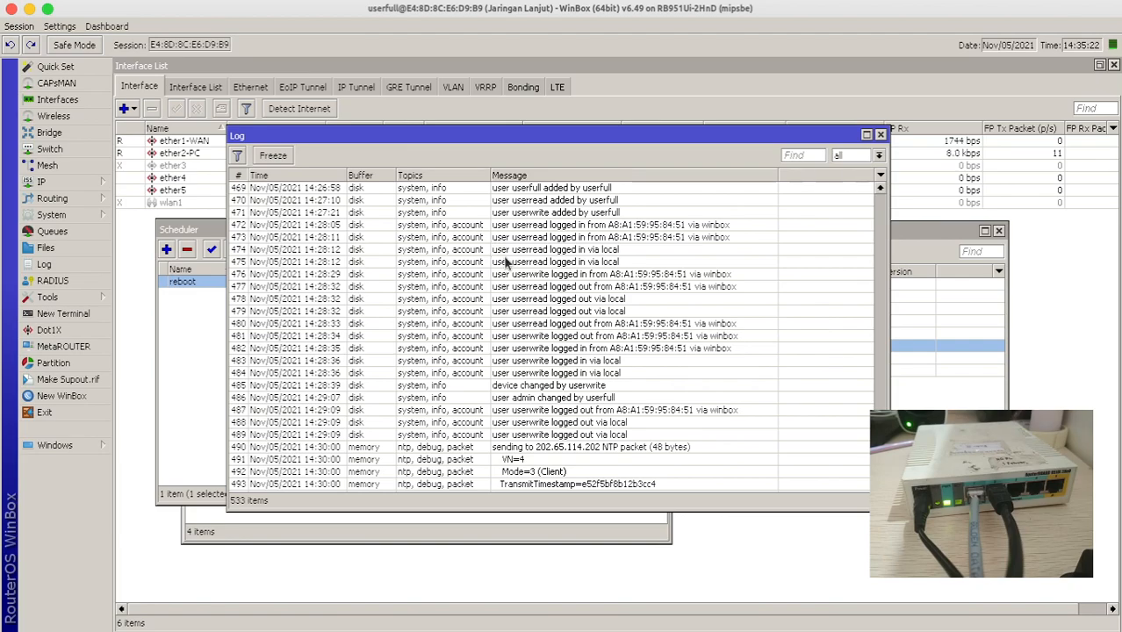
pyautogui.scroll(-1, 512, 255)
pyautogui.scroll(-2, 511, 254)
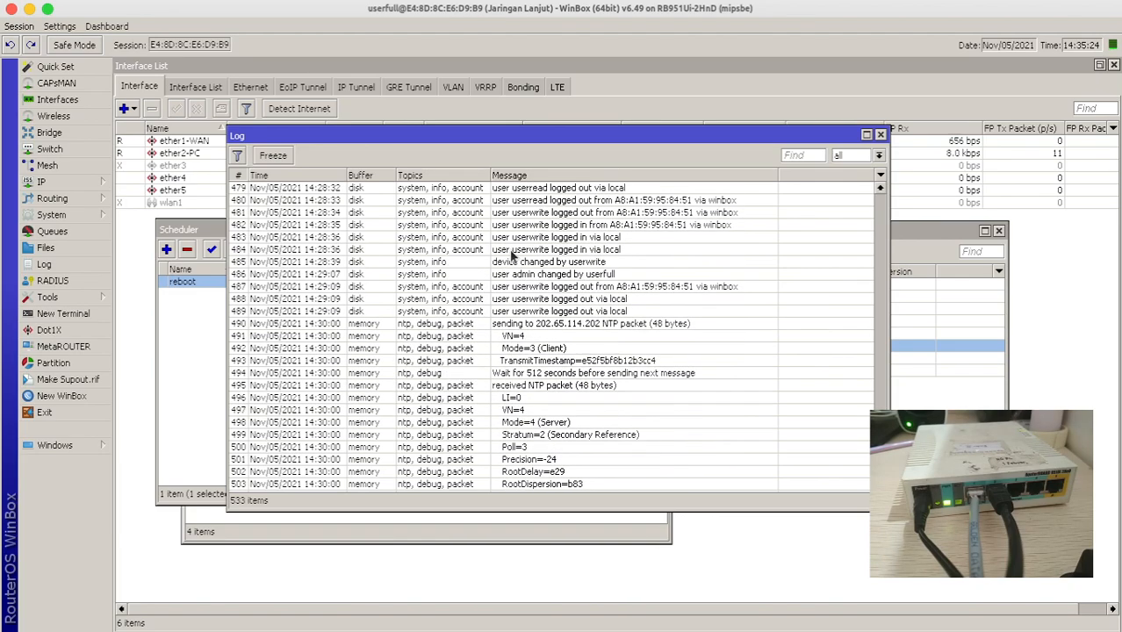
pyautogui.scroll(-7, 512, 254)
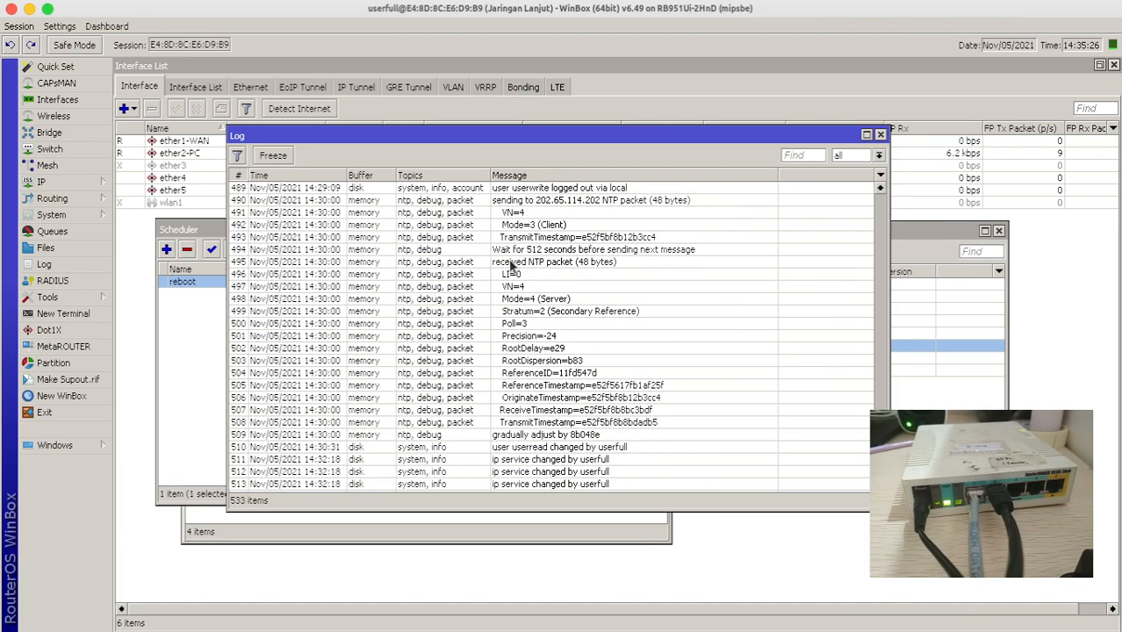
pyautogui.scroll(-3, 509, 289)
pyautogui.click(511, 274)
pyautogui.click(506, 336)
pyautogui.click(513, 433)
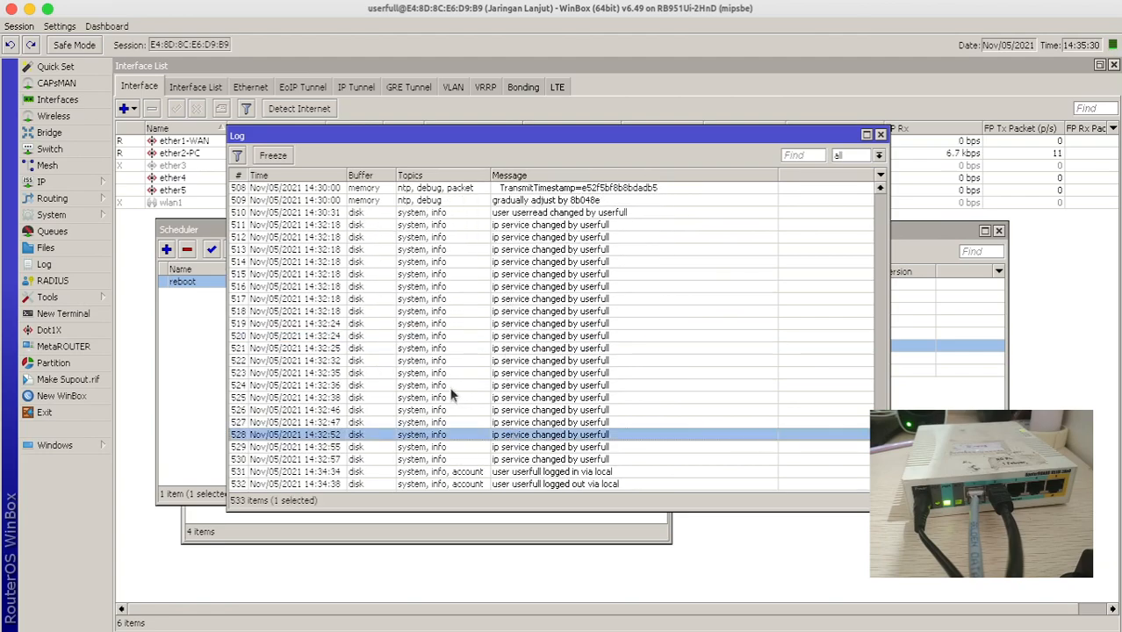
pyautogui.click(369, 240)
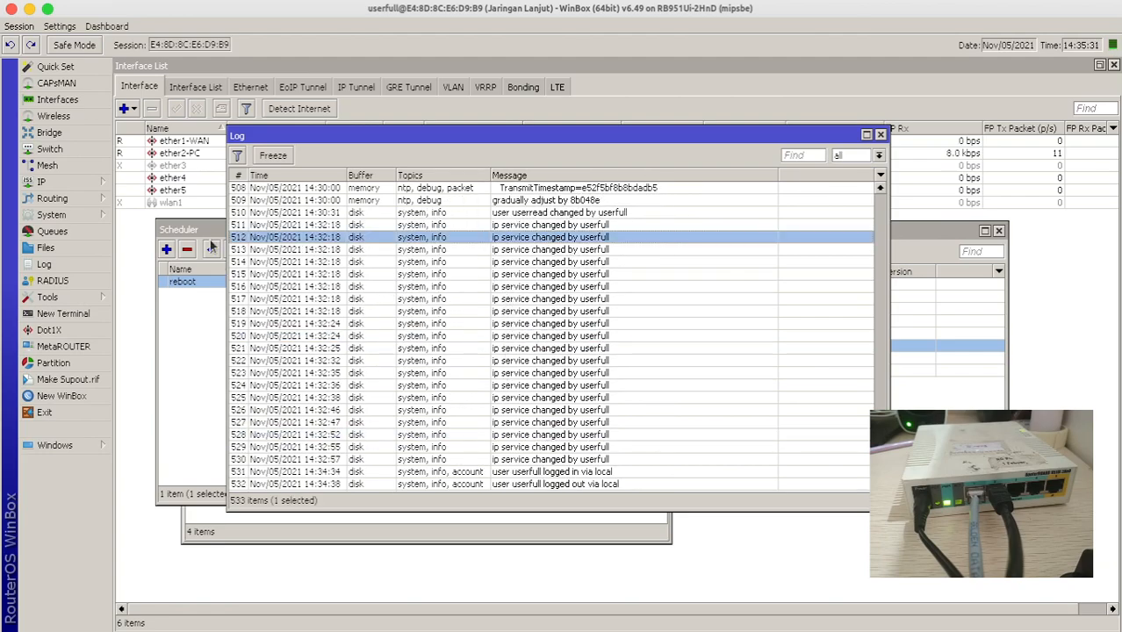
pyautogui.click(75, 184)
pyautogui.moveTo(76, 212)
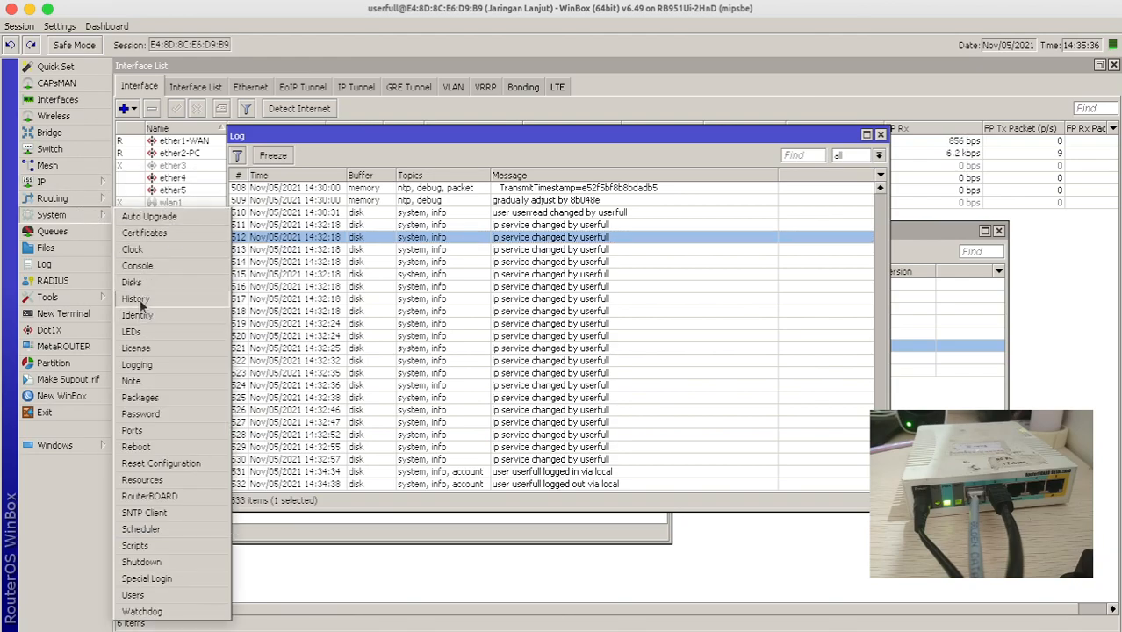
# - Delete the ntp rule from the logging rules
pyautogui.click(146, 369)
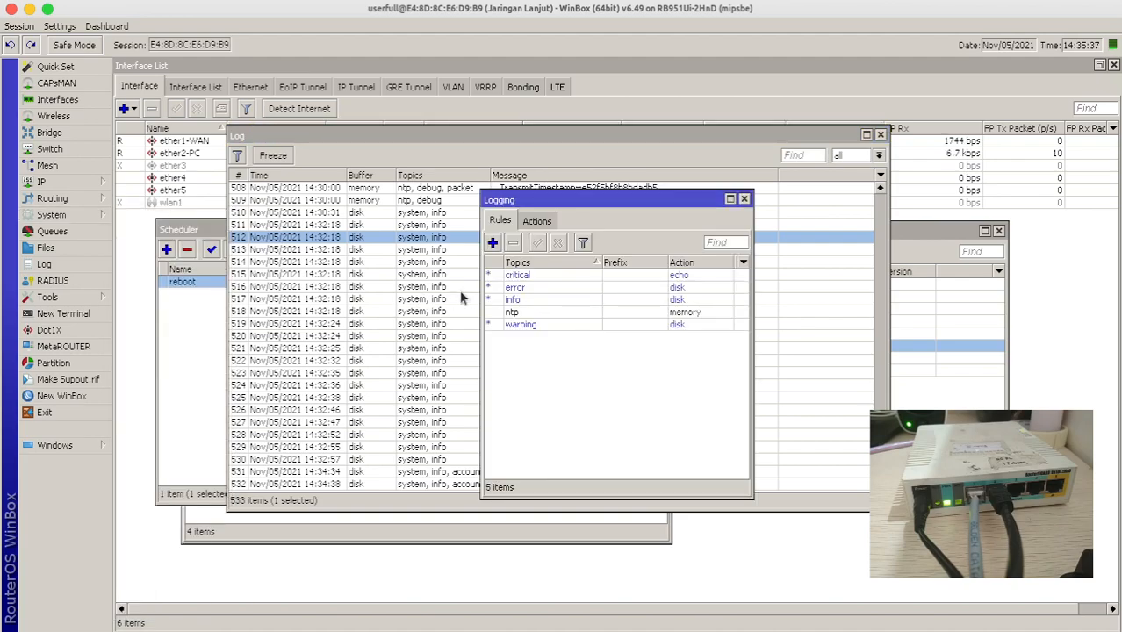
pyautogui.click(523, 314)
pyautogui.click(512, 244)
# - Change the error, info and warning logging rules' action to memory
pyautogui.doubleClick(535, 288)
pyautogui.click(617, 324)
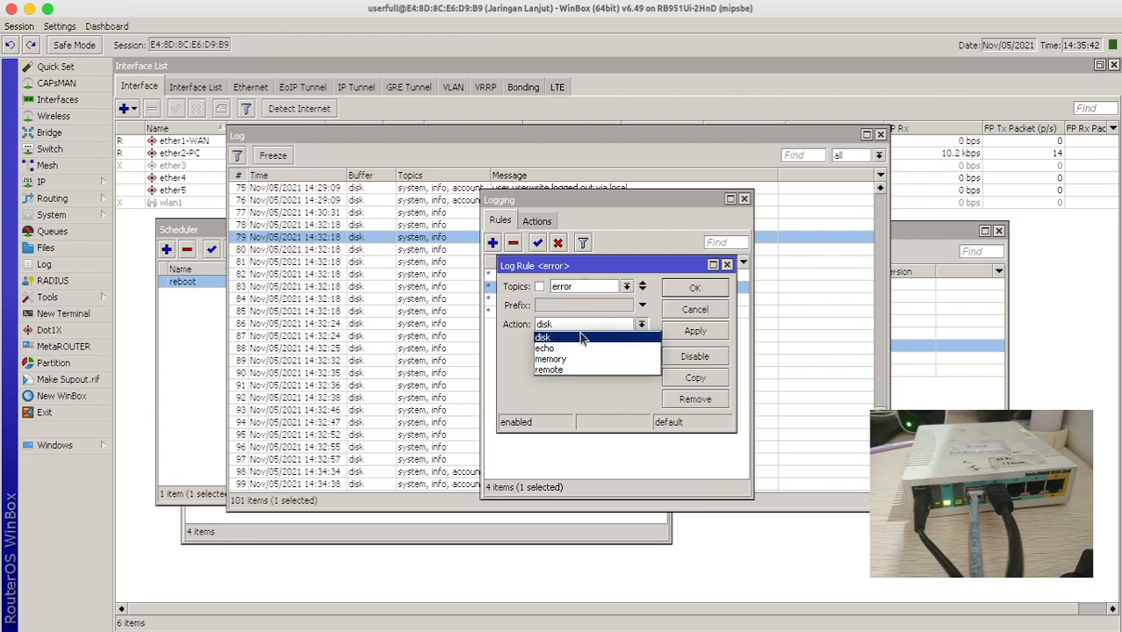
pyautogui.click(566, 356)
pyautogui.click(695, 289)
pyautogui.doubleClick(555, 301)
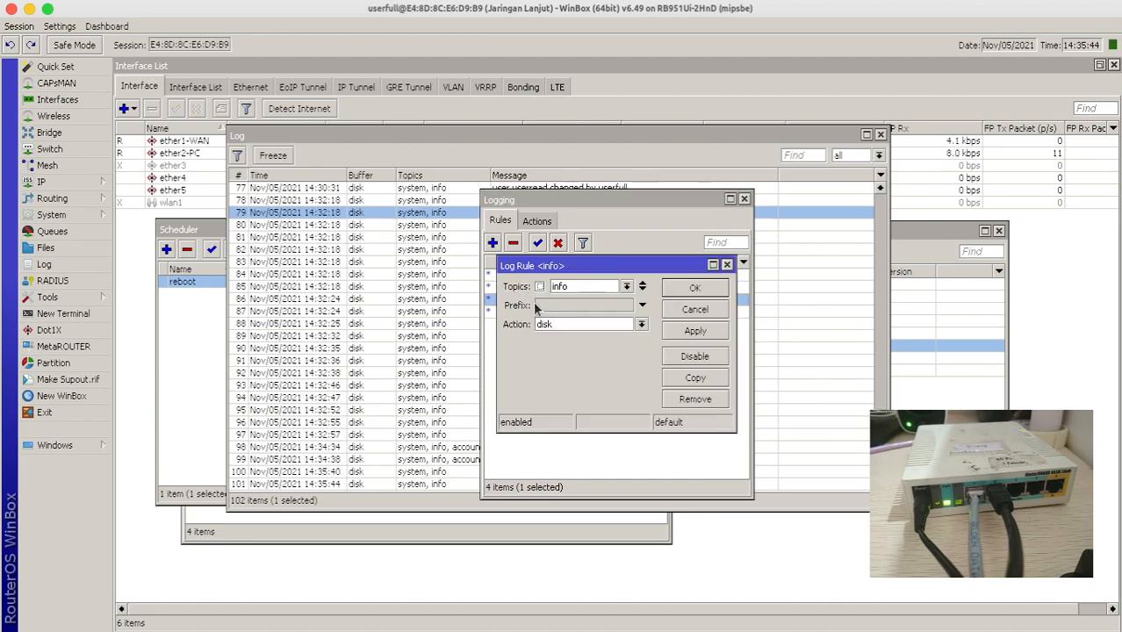
pyautogui.click(590, 326)
pyautogui.click(615, 359)
pyautogui.click(693, 290)
pyautogui.doubleClick(548, 313)
pyautogui.click(584, 324)
pyautogui.click(555, 358)
pyautogui.click(694, 289)
pyautogui.moveTo(693, 199); pyautogui.dragTo(739, 233)
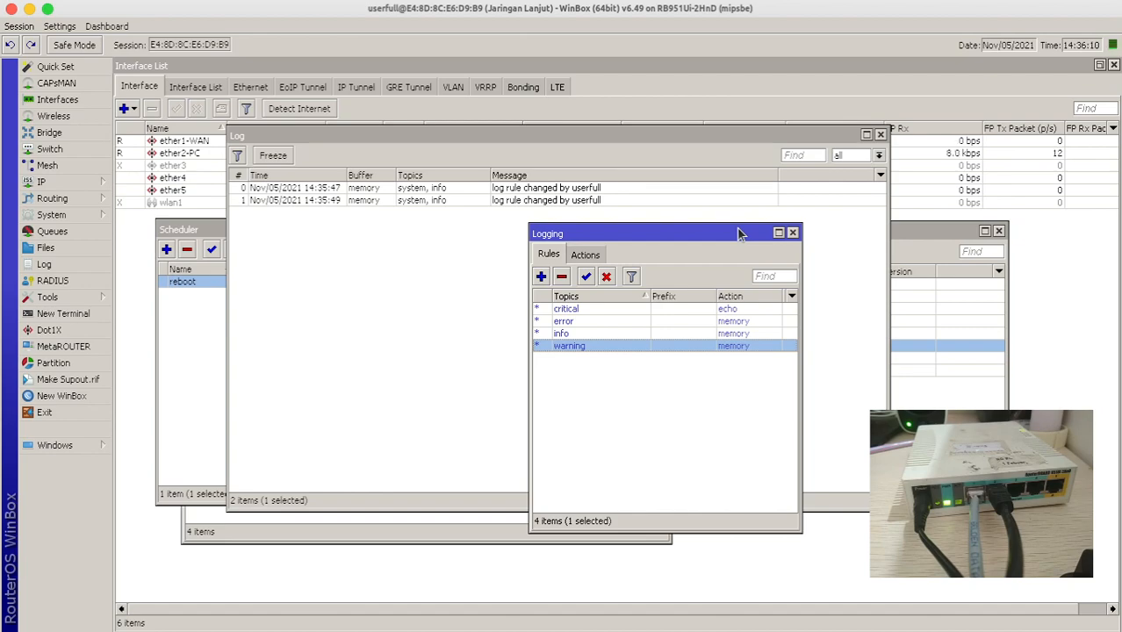
# - Look up the disk action among the logging actions, then return to the logging rules
pyautogui.click(83, 215)
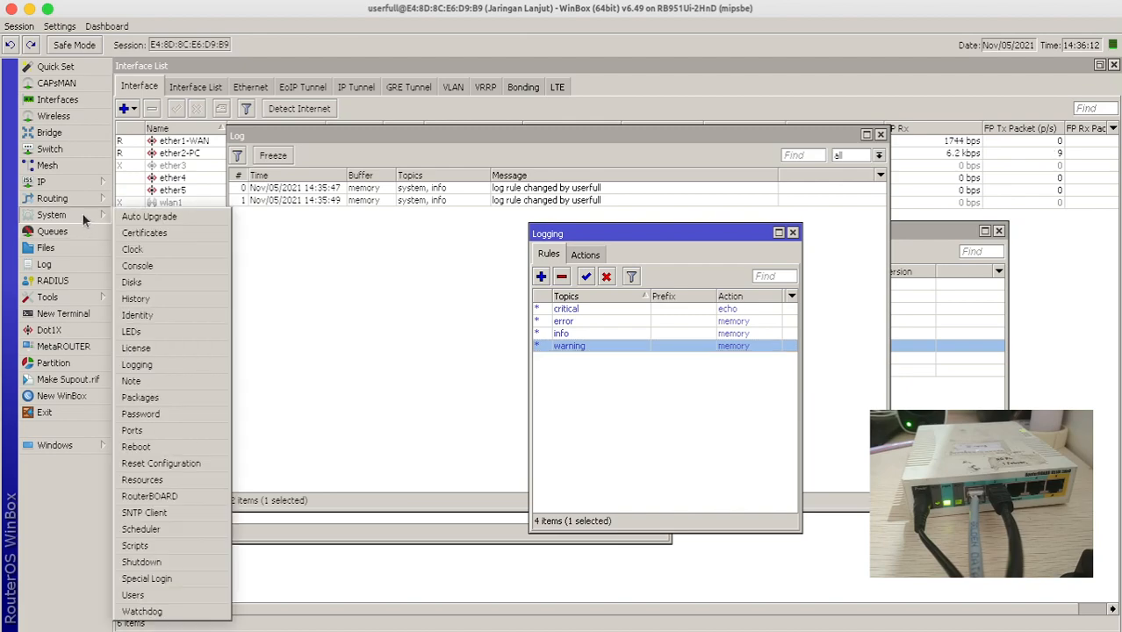
pyautogui.click(138, 371)
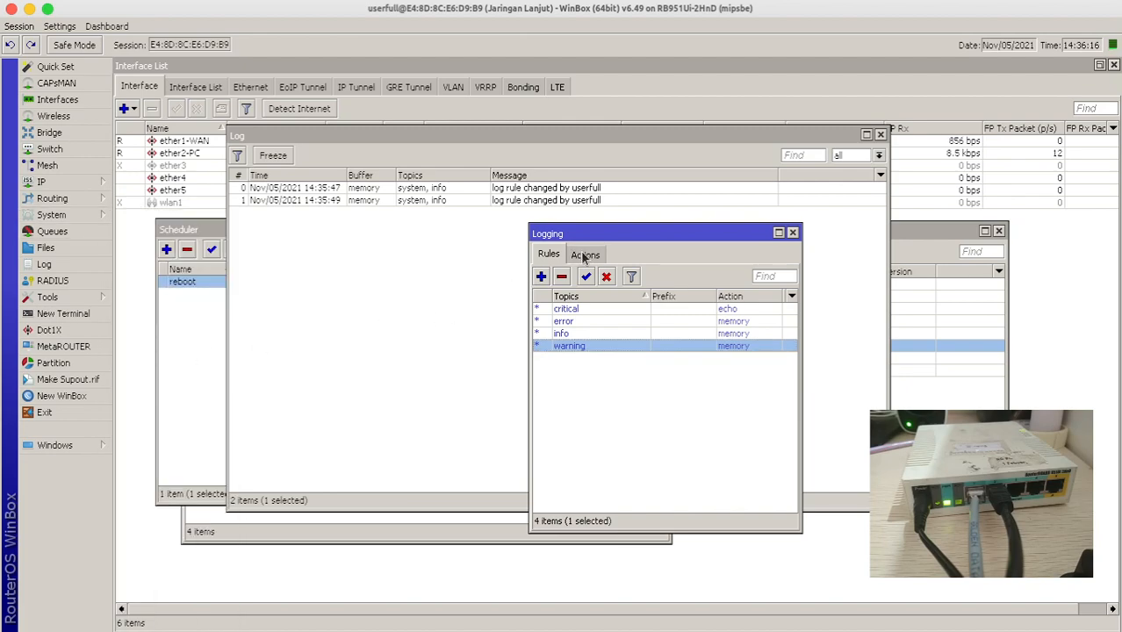
pyautogui.moveTo(588, 239); pyautogui.dragTo(414, 240)
pyautogui.click(412, 255)
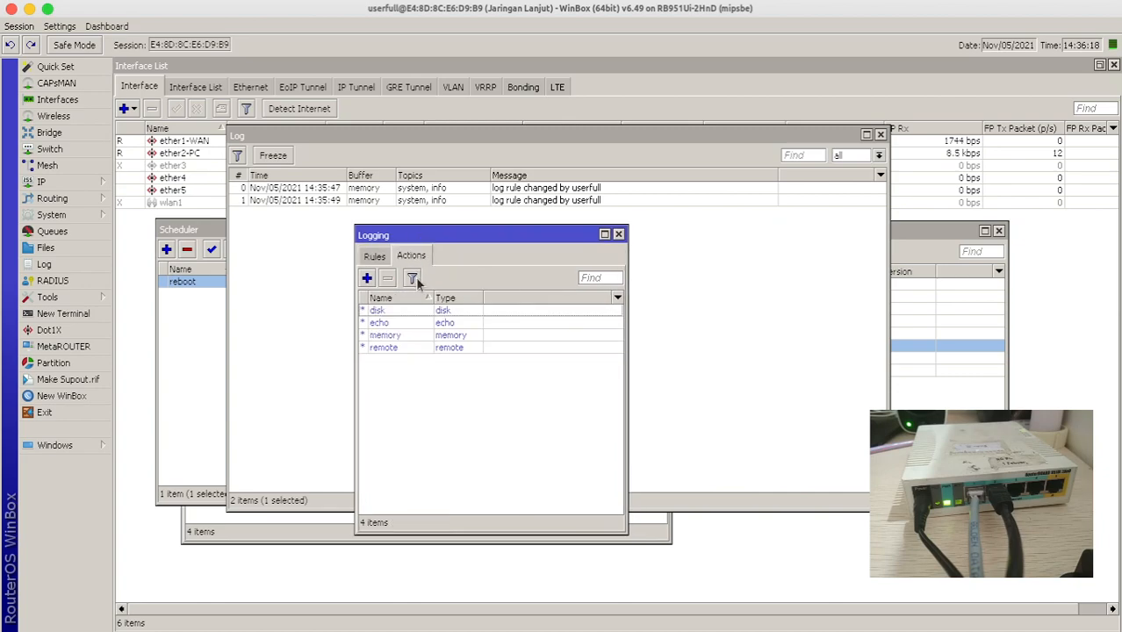
pyautogui.click(403, 311)
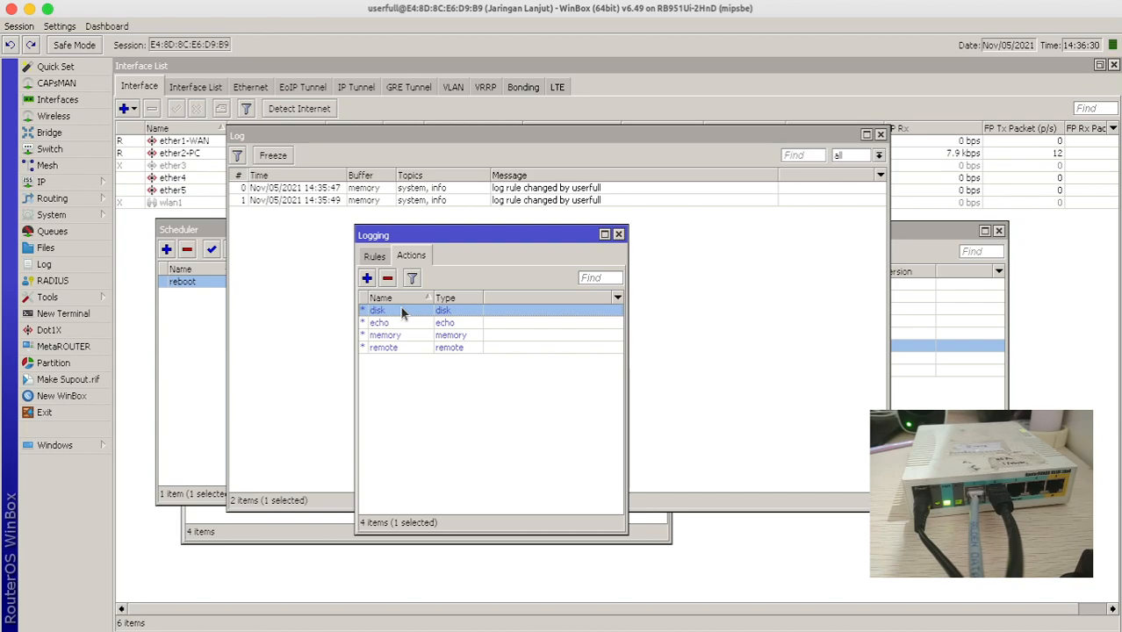
pyautogui.click(379, 257)
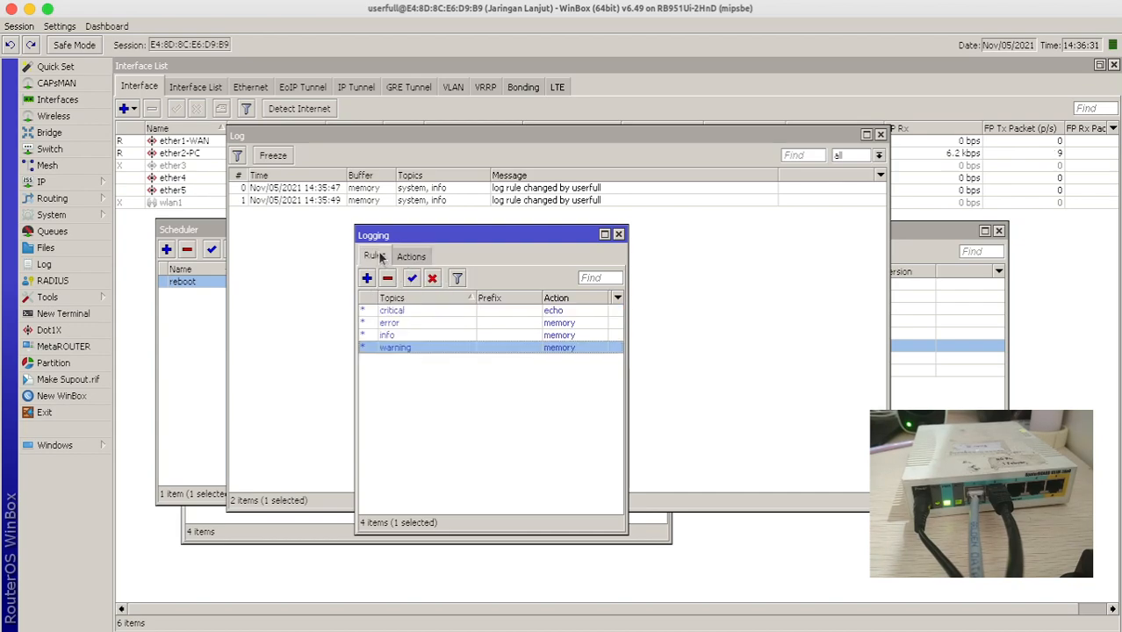
pyautogui.click(394, 311)
pyautogui.click(400, 323)
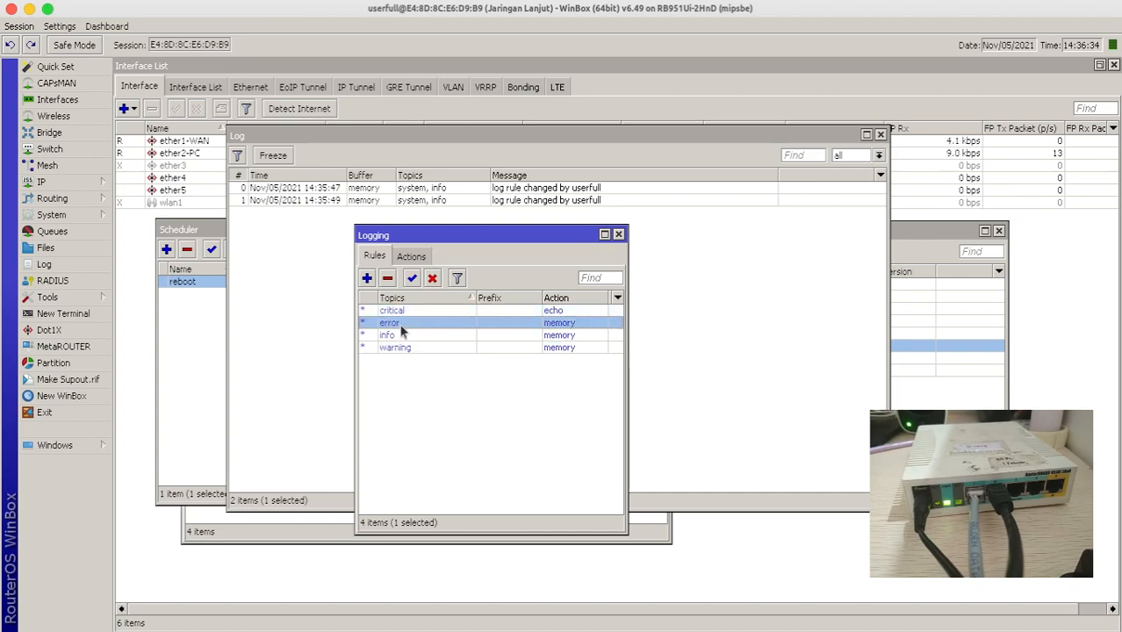
# - Change the error logging rule's action to disk
pyautogui.doubleClick(400, 325)
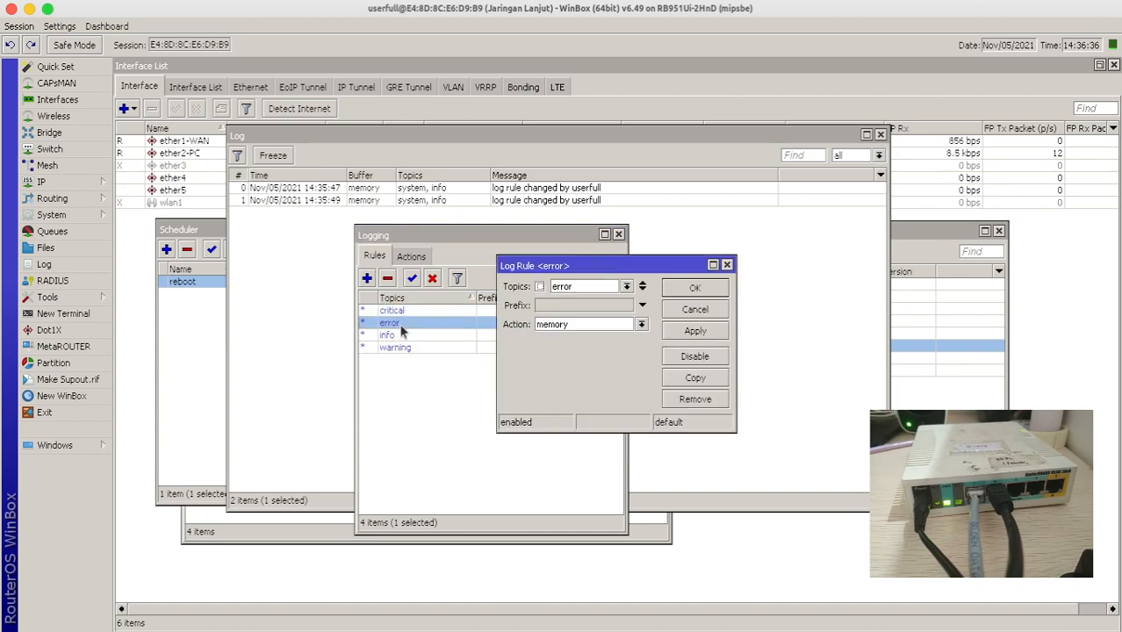
pyautogui.click(672, 290)
pyautogui.doubleClick(406, 324)
pyautogui.click(619, 325)
pyautogui.click(570, 349)
pyautogui.click(693, 288)
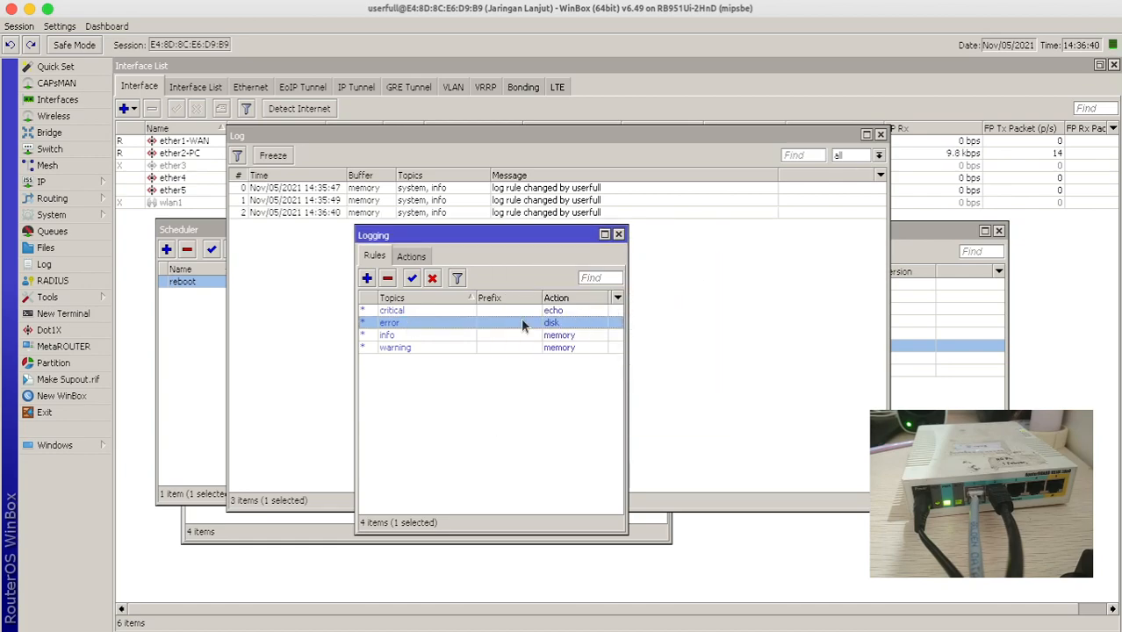
# - Close the Log window
pyautogui.click(516, 335)
pyautogui.click(46, 264)
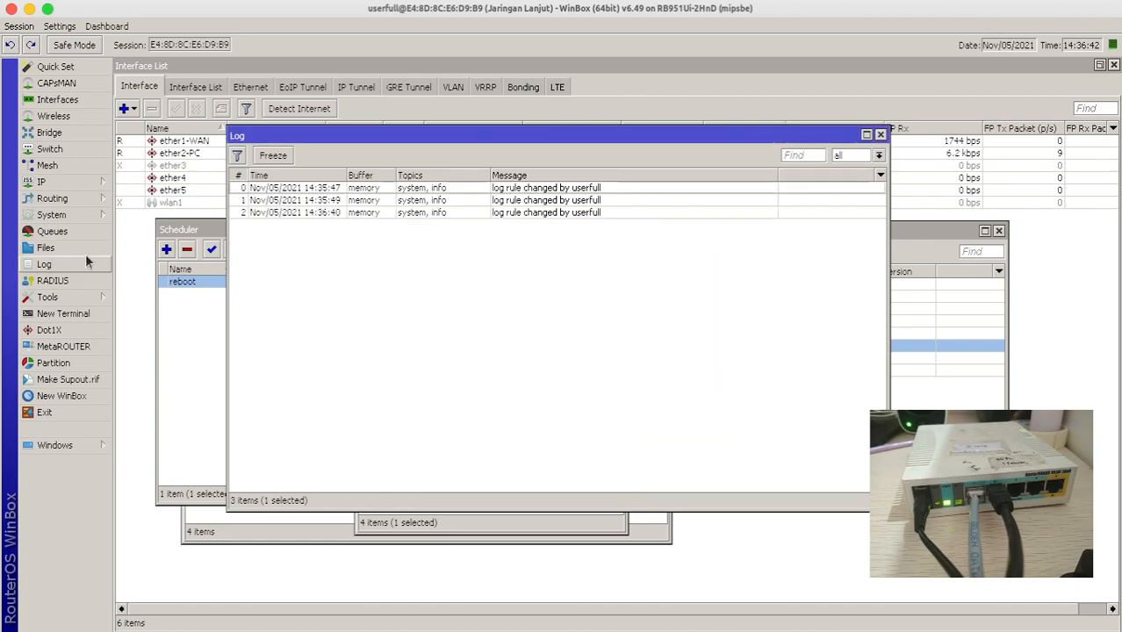
pyautogui.click(536, 188)
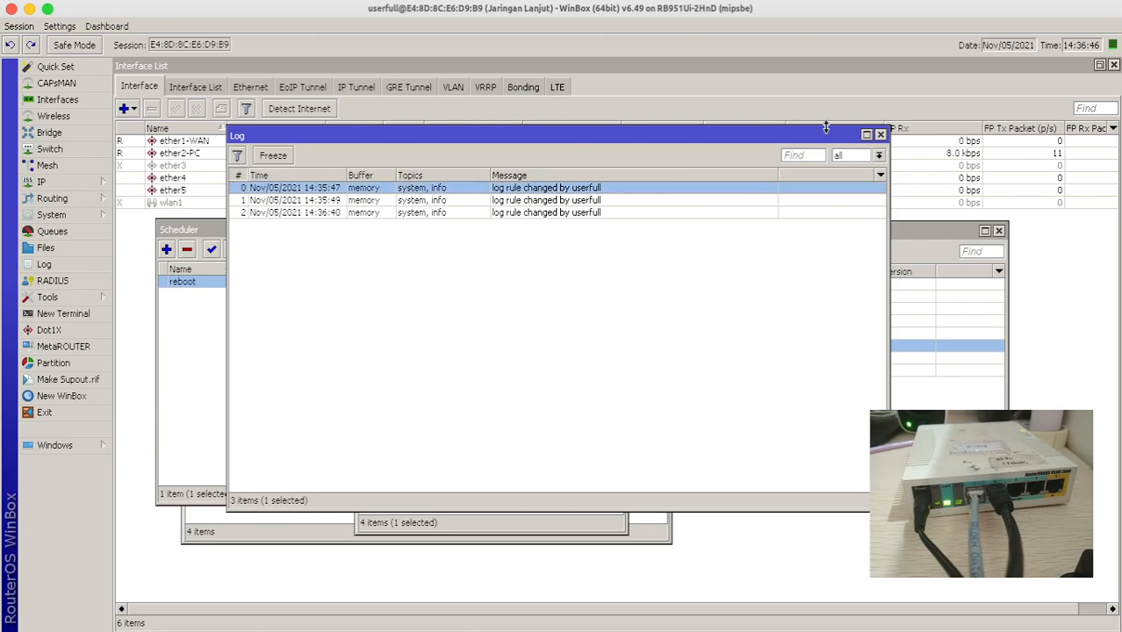
pyautogui.click(881, 134)
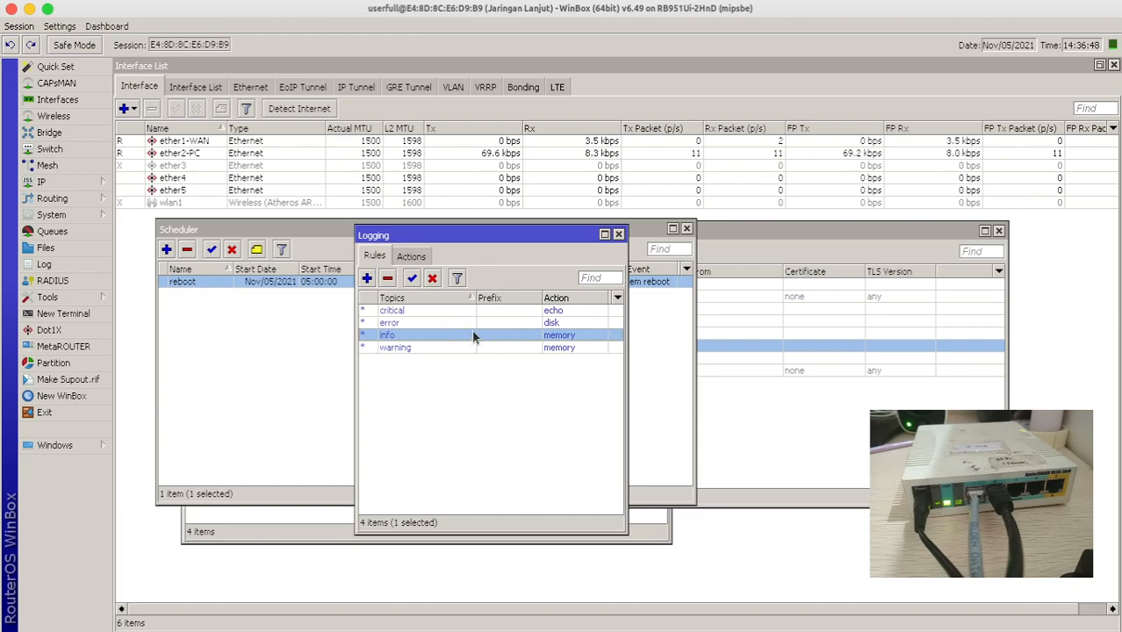
# - Change the info and warning logging rules' action to disk
pyautogui.doubleClick(463, 338)
pyautogui.click(544, 323)
pyautogui.click(559, 335)
pyautogui.click(715, 285)
pyautogui.doubleClick(552, 347)
pyautogui.click(552, 324)
pyautogui.click(612, 336)
pyautogui.click(695, 287)
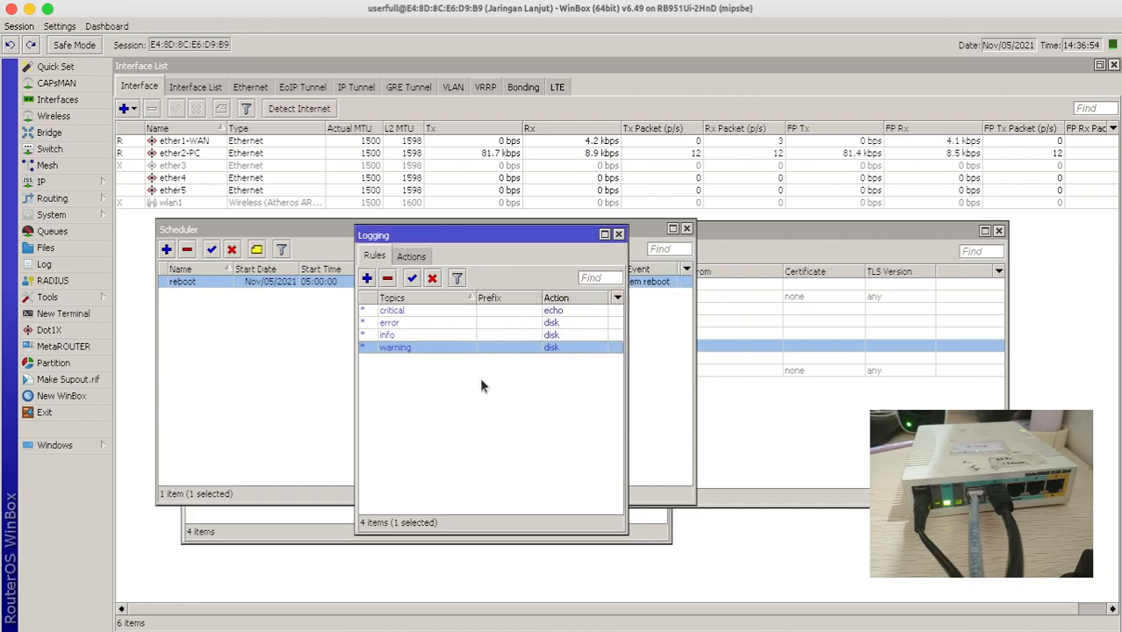
pyautogui.click(480, 377)
# - Start a new logging rule and list its available topics
pyautogui.click(366, 278)
pyautogui.click(590, 288)
pyautogui.click(626, 287)
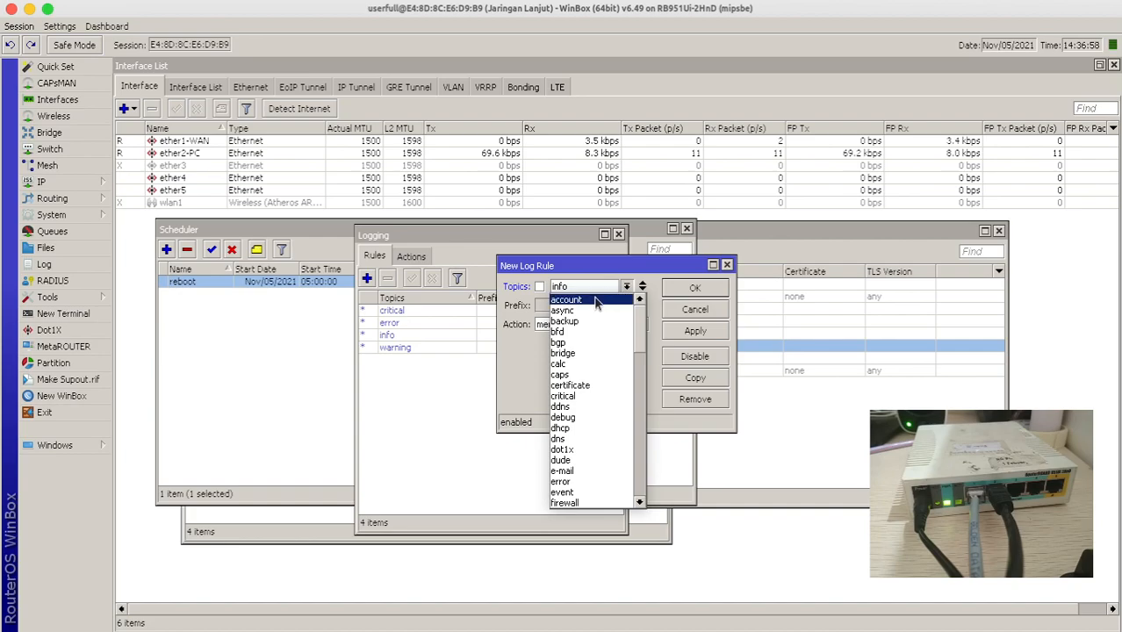
# - Save a new logging rule with topic event and action memory, then view the logging actions
pyautogui.click(566, 492)
pyautogui.click(580, 325)
pyautogui.click(695, 289)
pyautogui.click(694, 289)
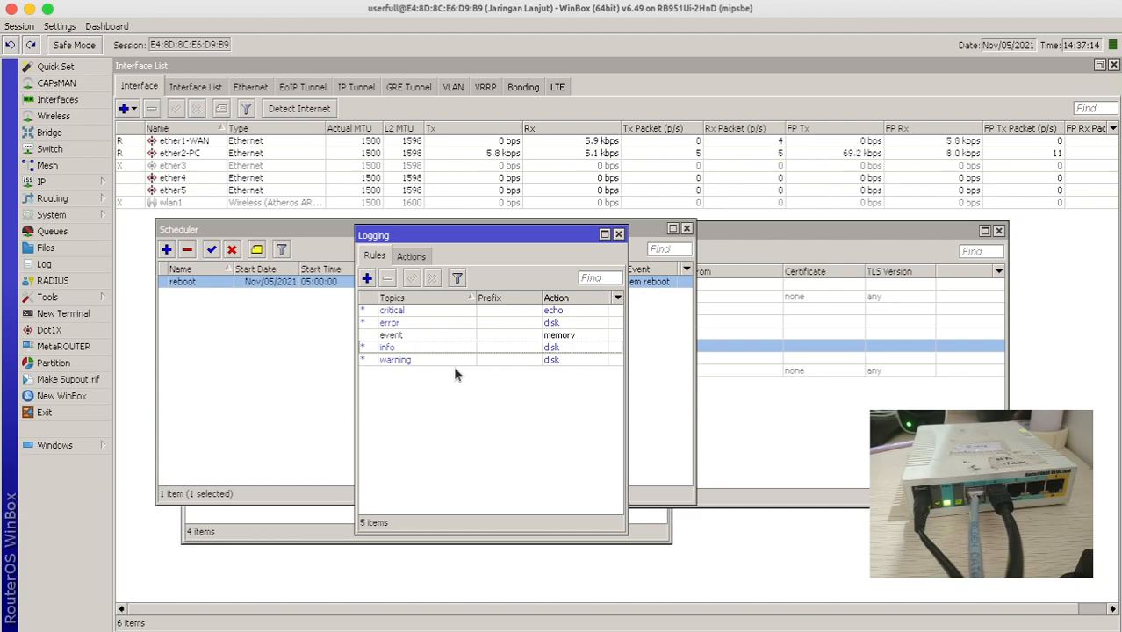
pyautogui.click(410, 256)
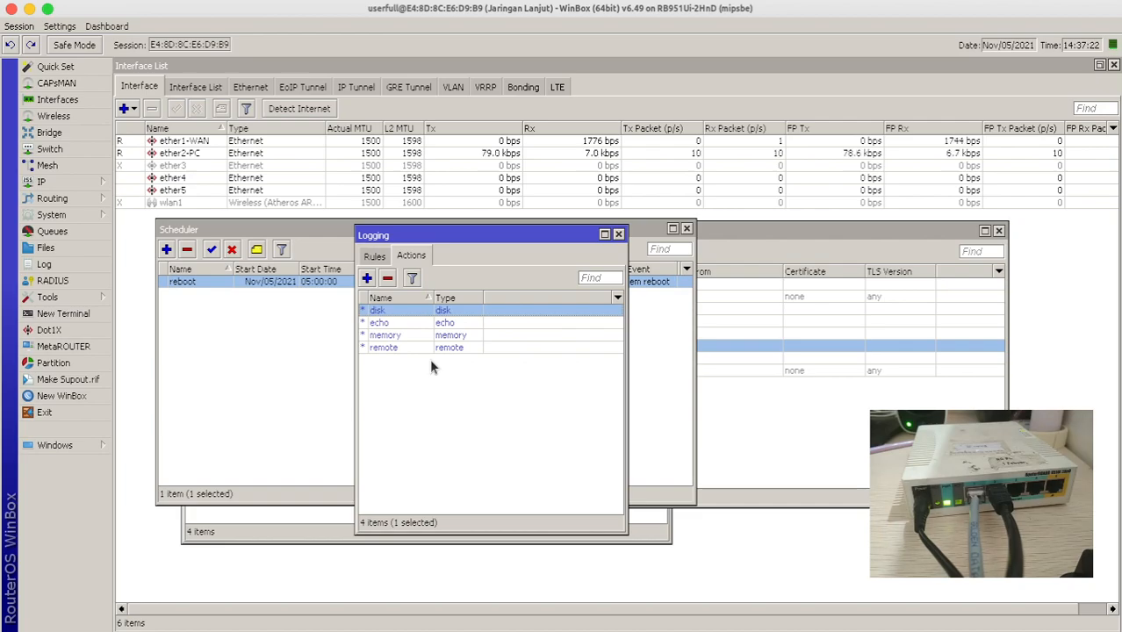
# - Inspect the remote logging action's settings, cancel without changes, and move the Logging window aside
pyautogui.doubleClick(406, 347)
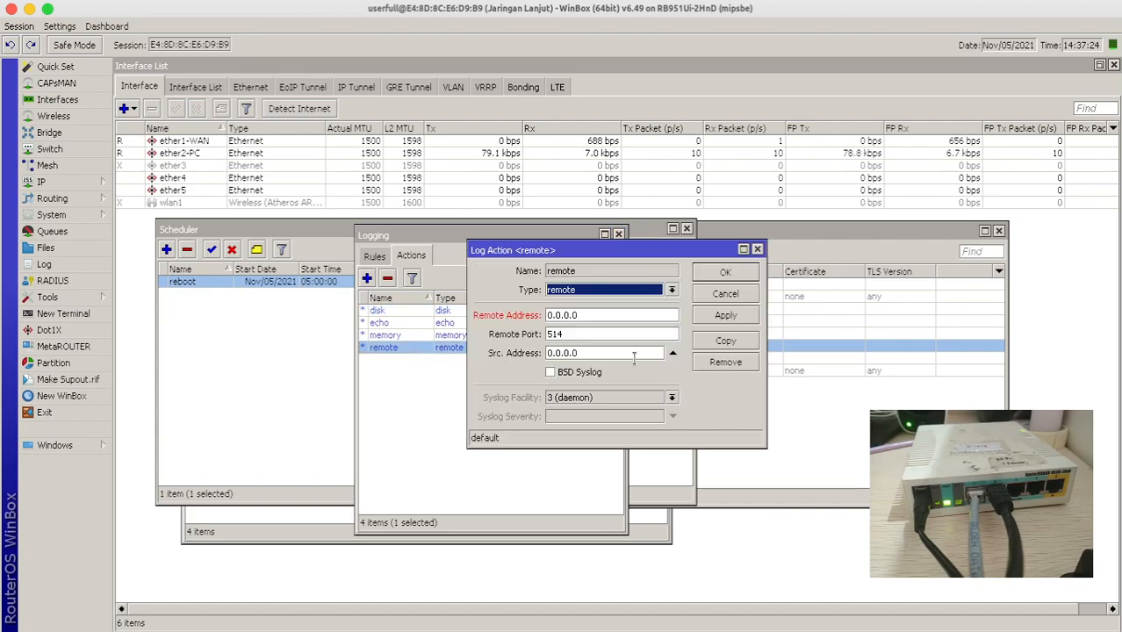
pyautogui.click(598, 315)
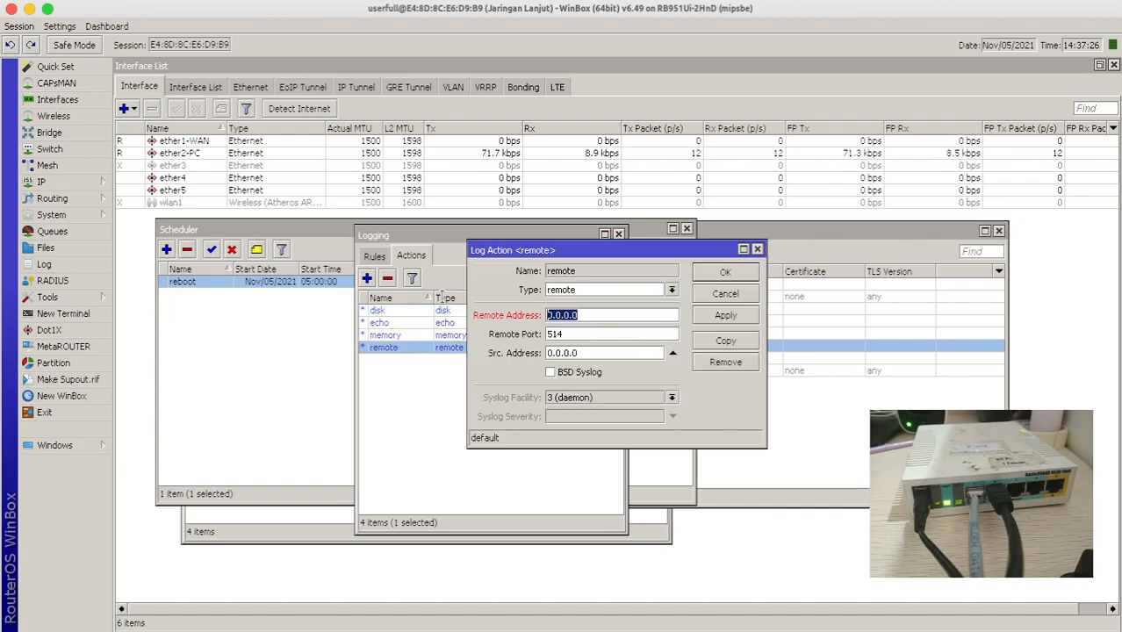
pyautogui.click(725, 293)
pyautogui.moveTo(570, 233); pyautogui.dragTo(751, 238)
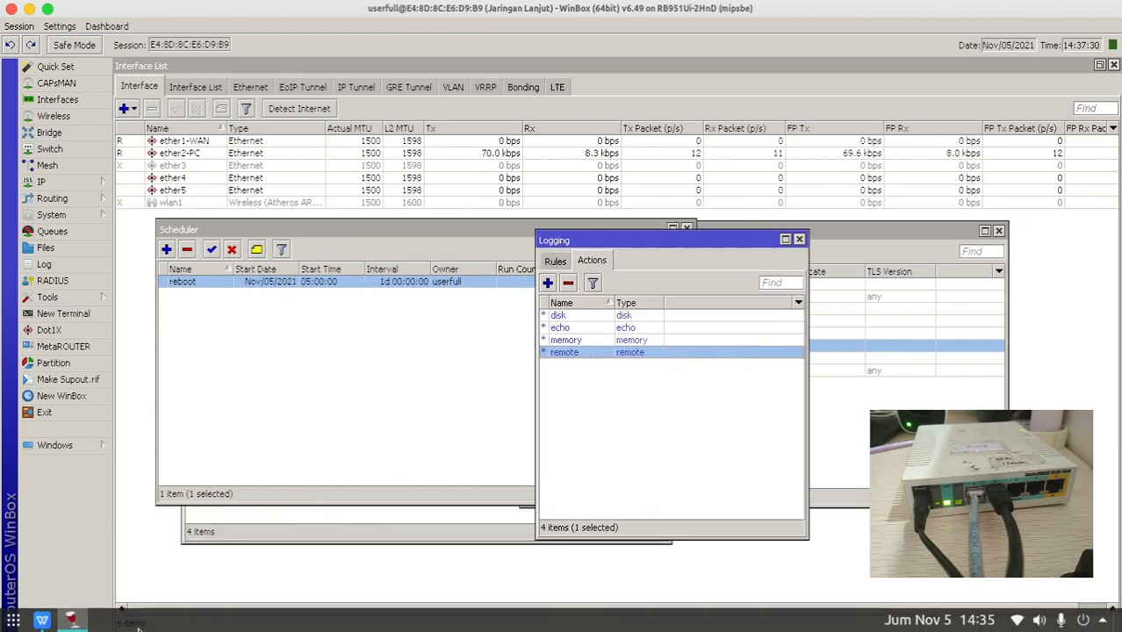
# - Check the scheduler and logging task in the spreadsheet, then bring up WinBox's Tools menu
pyautogui.click(69, 620)
pyautogui.click(464, 331)
pyautogui.click(463, 315)
pyautogui.hotkey('alt', 'Tab')
pyautogui.click(47, 297)
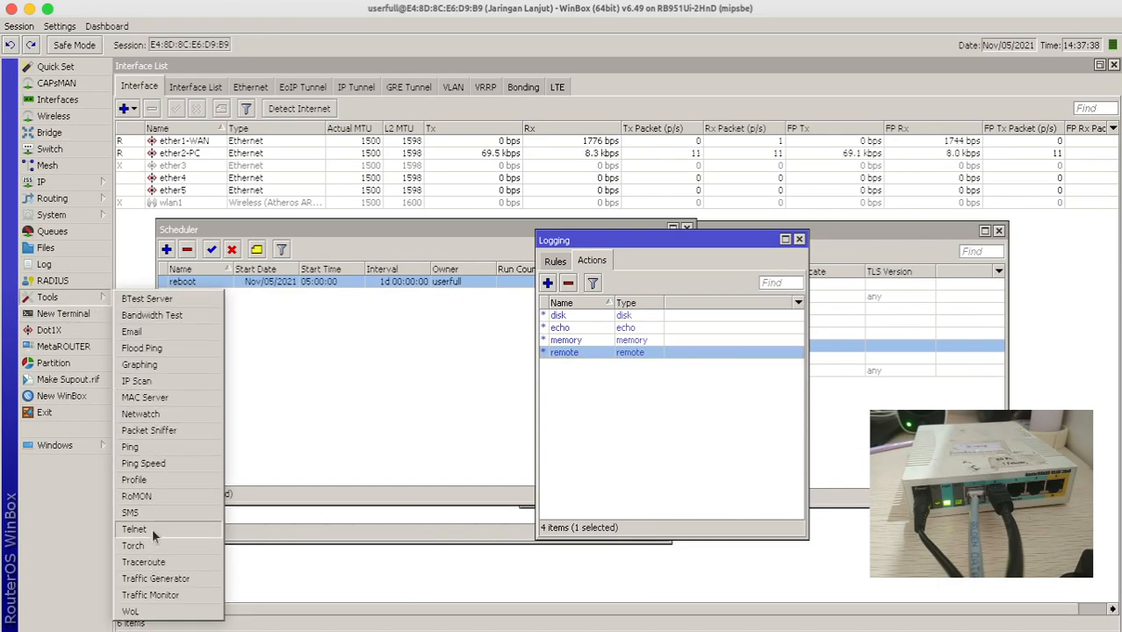
# - Open Netwatch and add a new monitoring entry for host 8.8.8.8
pyautogui.click(150, 420)
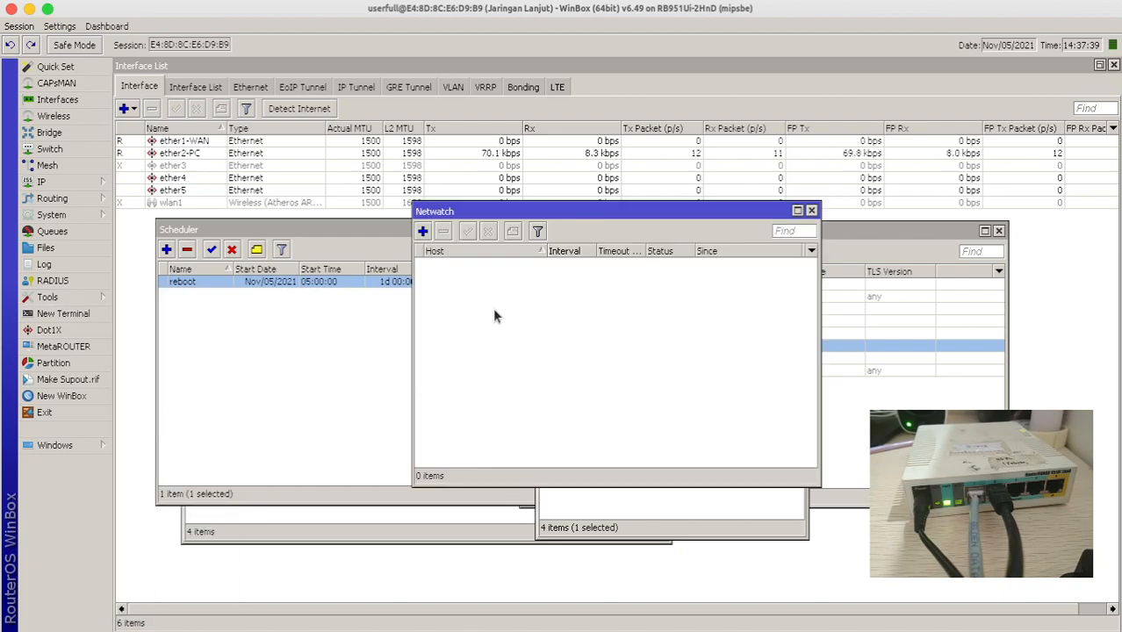
pyautogui.moveTo(456, 208); pyautogui.dragTo(329, 223)
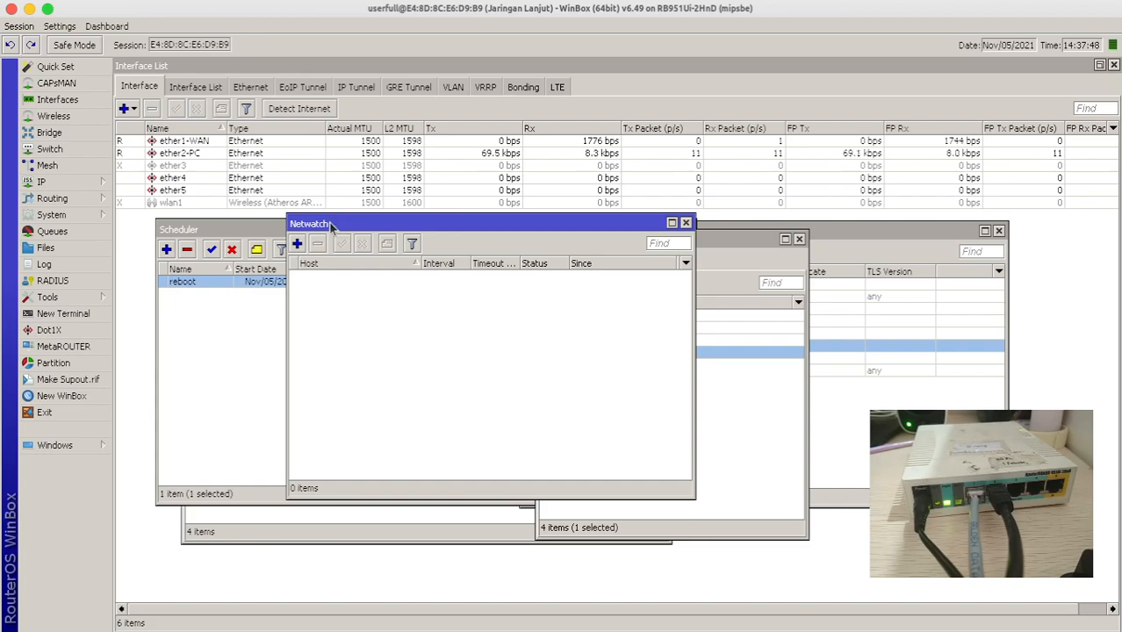
pyautogui.click(296, 243)
pyautogui.write('8.8.8.8')
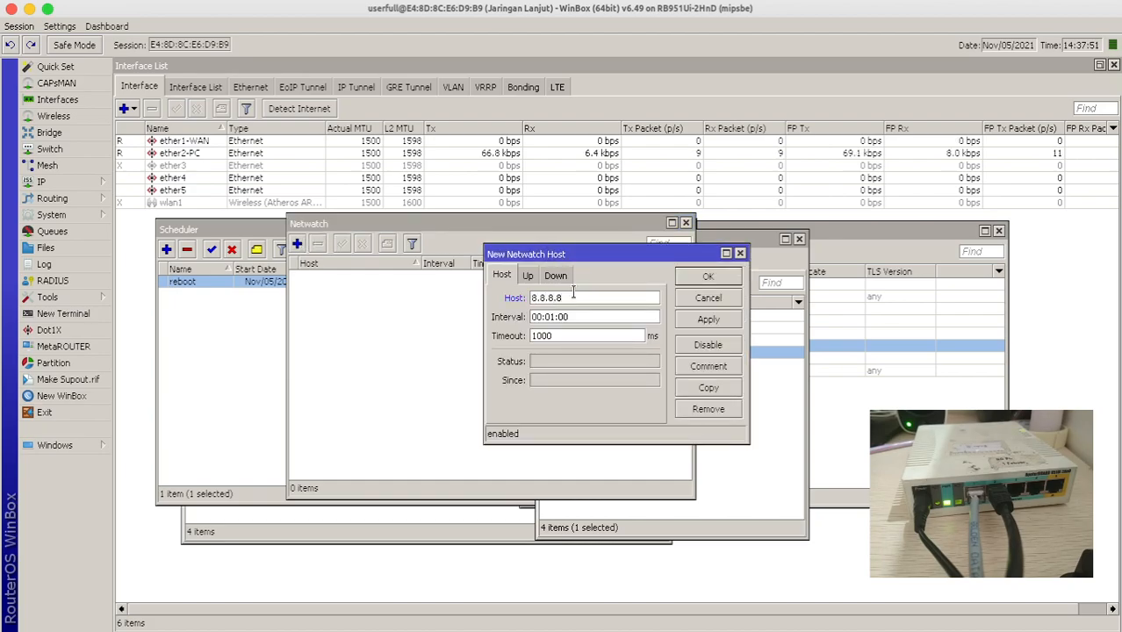
# - Look over the on-up script and keep the interval at 00:01:00
pyautogui.click(526, 277)
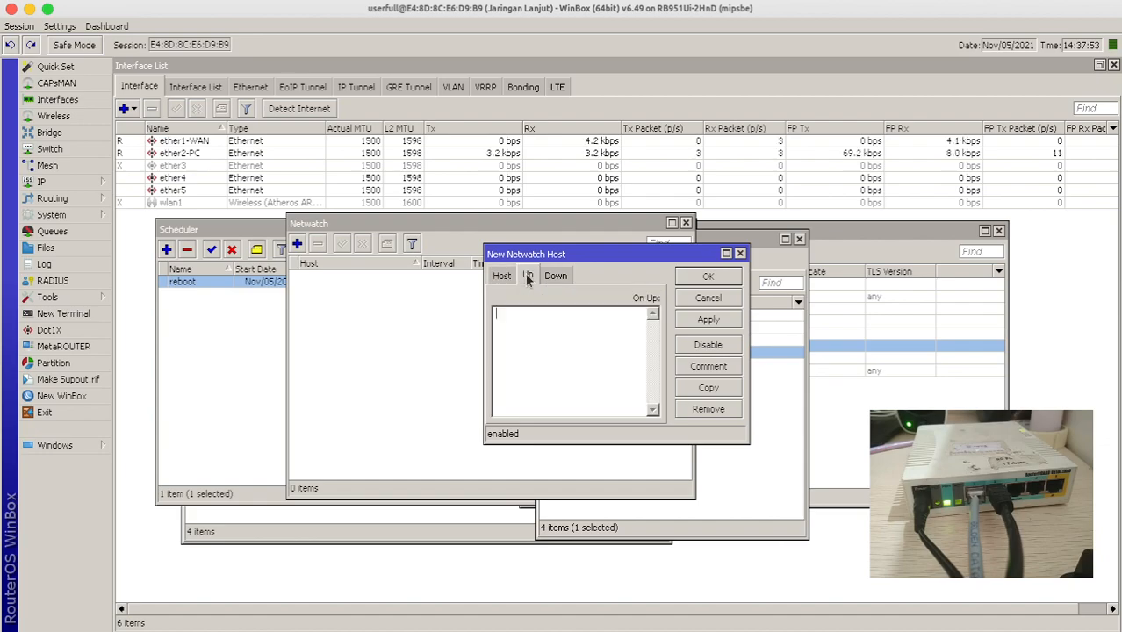
pyautogui.click(526, 320)
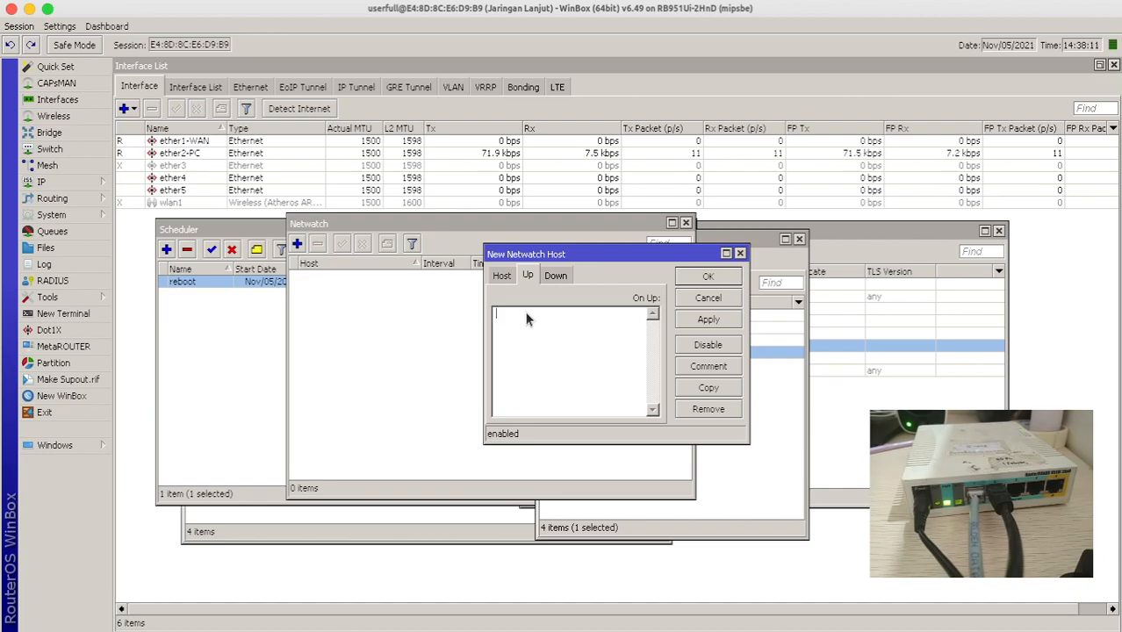
pyautogui.click(500, 276)
pyautogui.click(588, 317)
pyautogui.moveTo(588, 318); pyautogui.dragTo(488, 319)
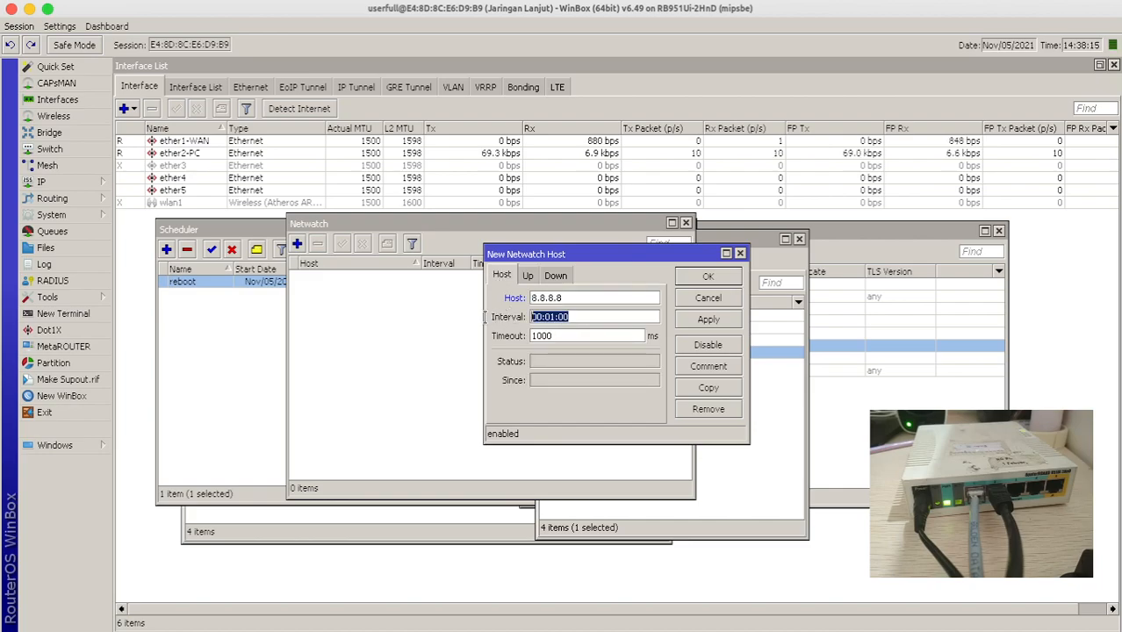
pyautogui.moveTo(581, 319); pyautogui.dragTo(514, 323)
pyautogui.click(553, 319)
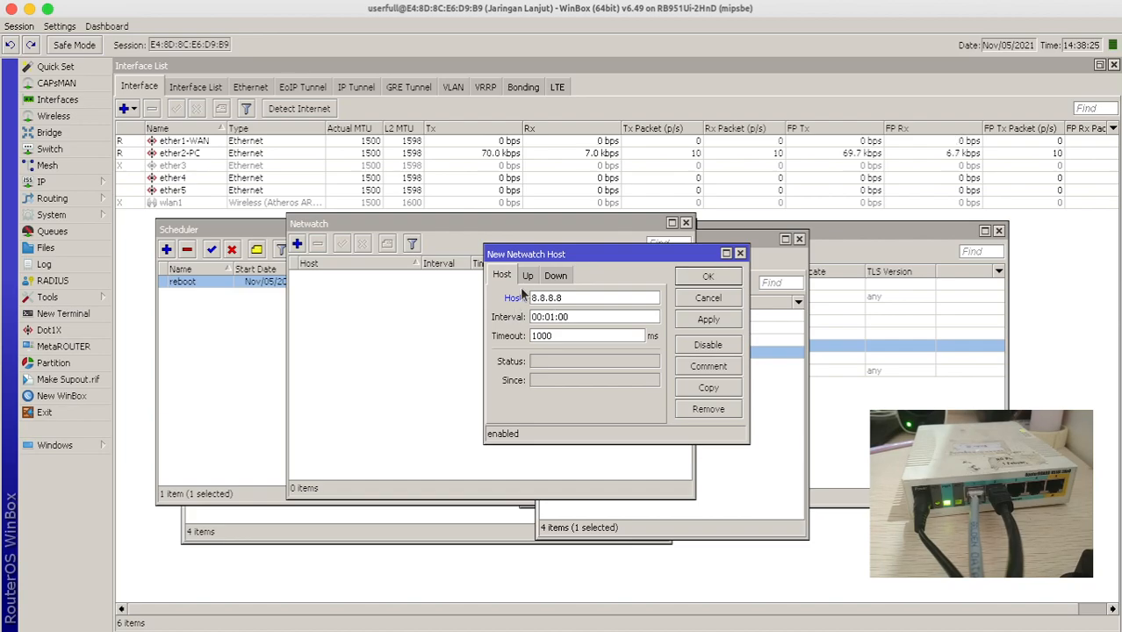
# - Check the Up and Down scripts, then save the 8.8.8.8 Netwatch entry
pyautogui.click(526, 277)
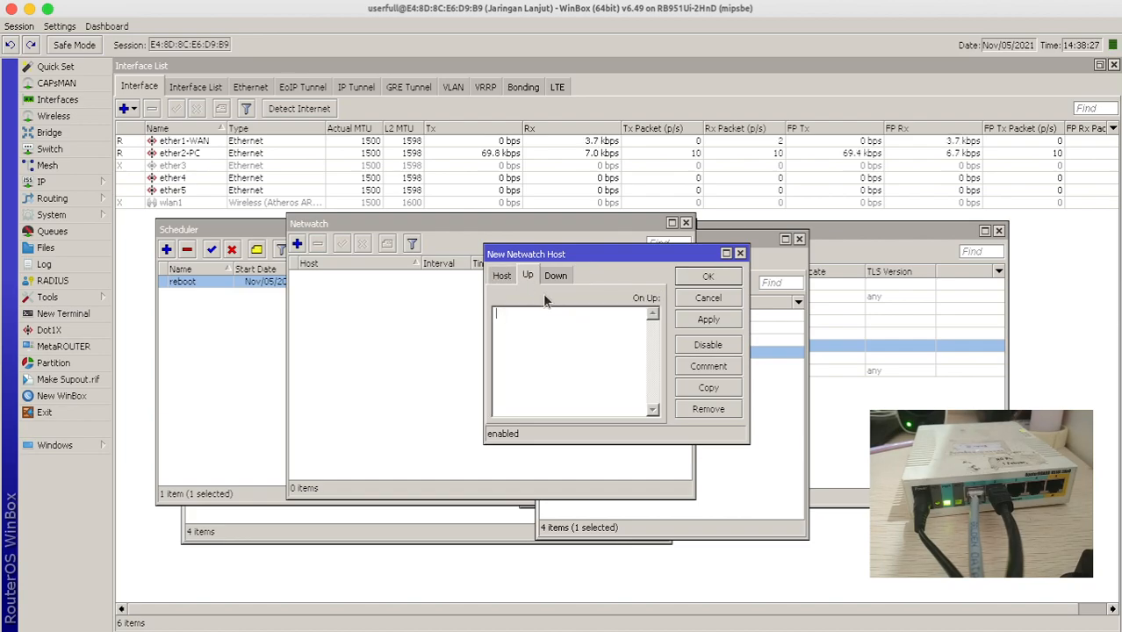
pyautogui.click(501, 276)
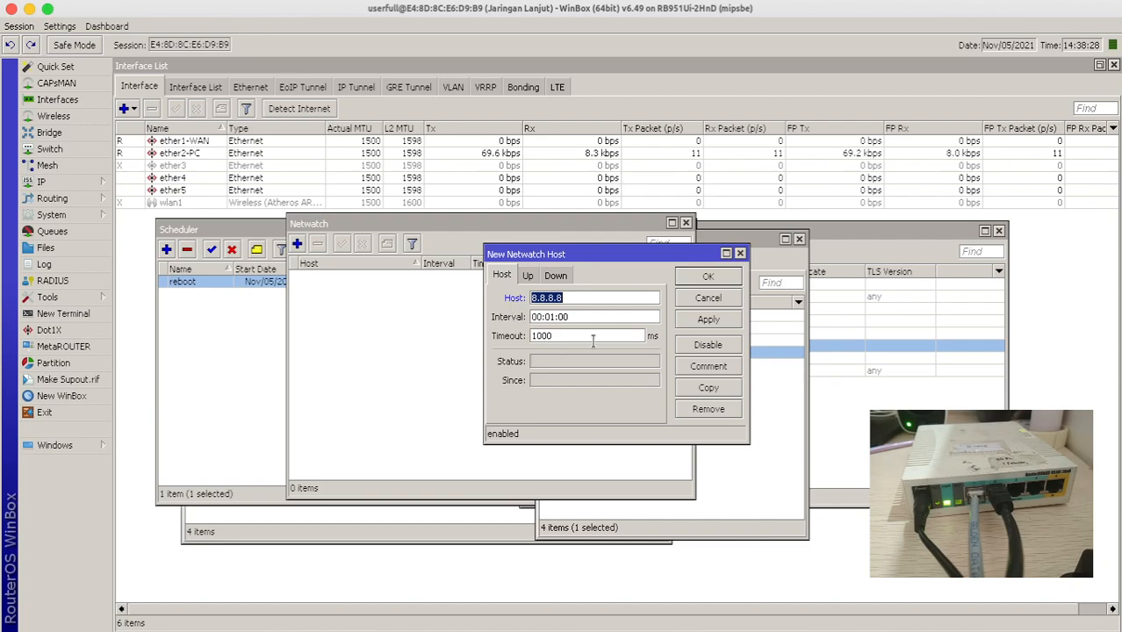
pyautogui.click(568, 276)
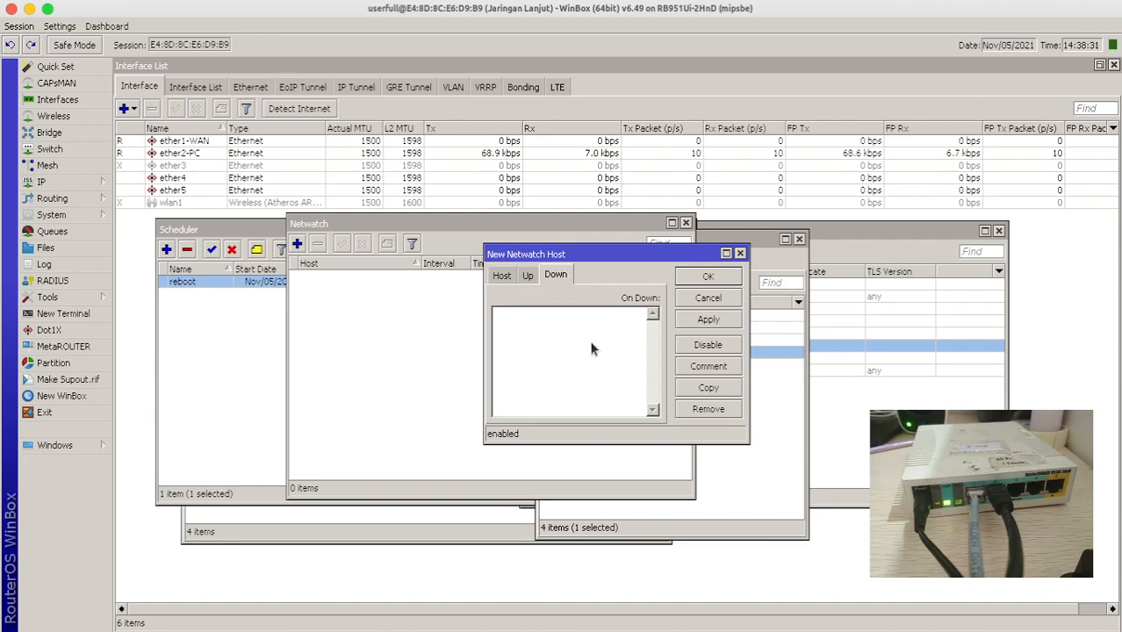
pyautogui.click(529, 276)
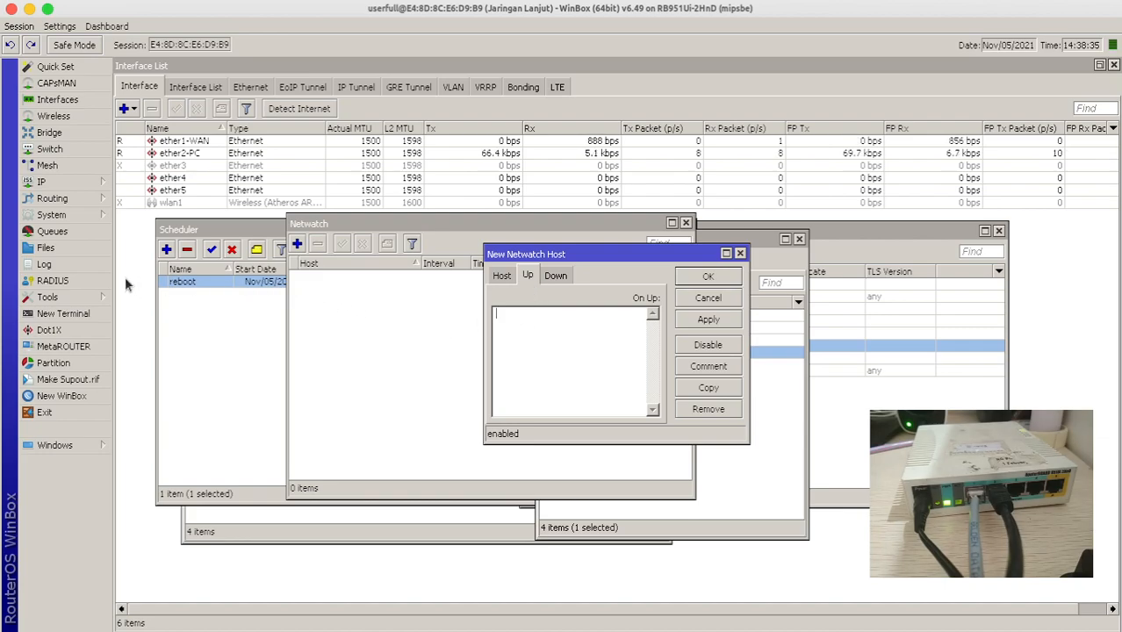
pyautogui.click(707, 277)
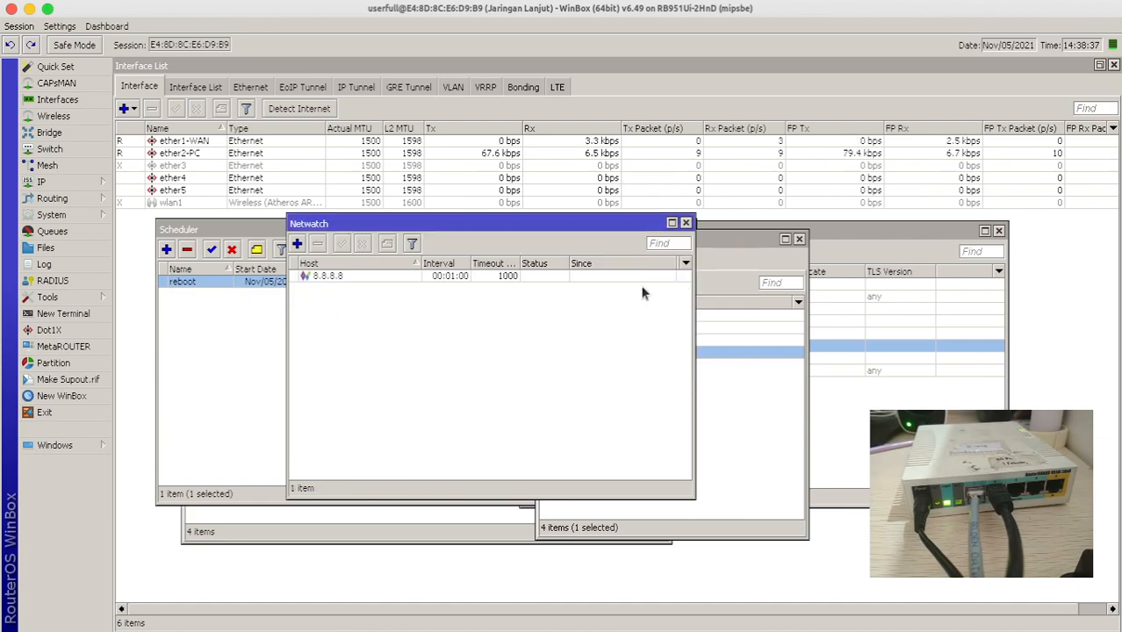
# - Reopen the saved 8.8.8.8 entry to review its scripts, then widen the Netwatch list
pyautogui.click(469, 276)
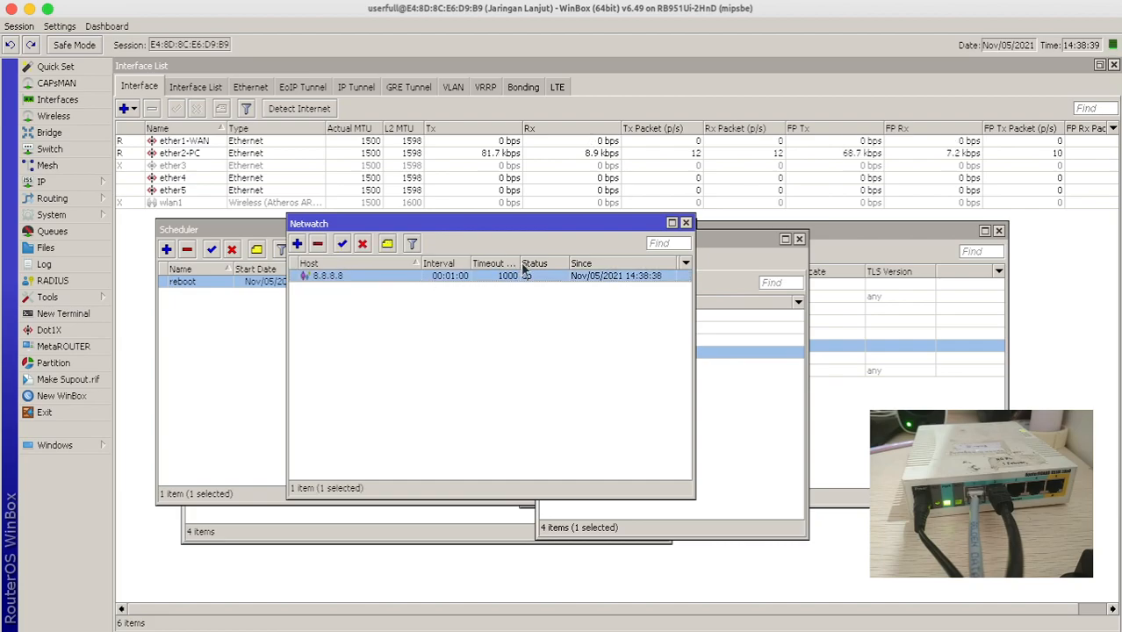
pyautogui.moveTo(519, 263); pyautogui.dragTo(541, 263)
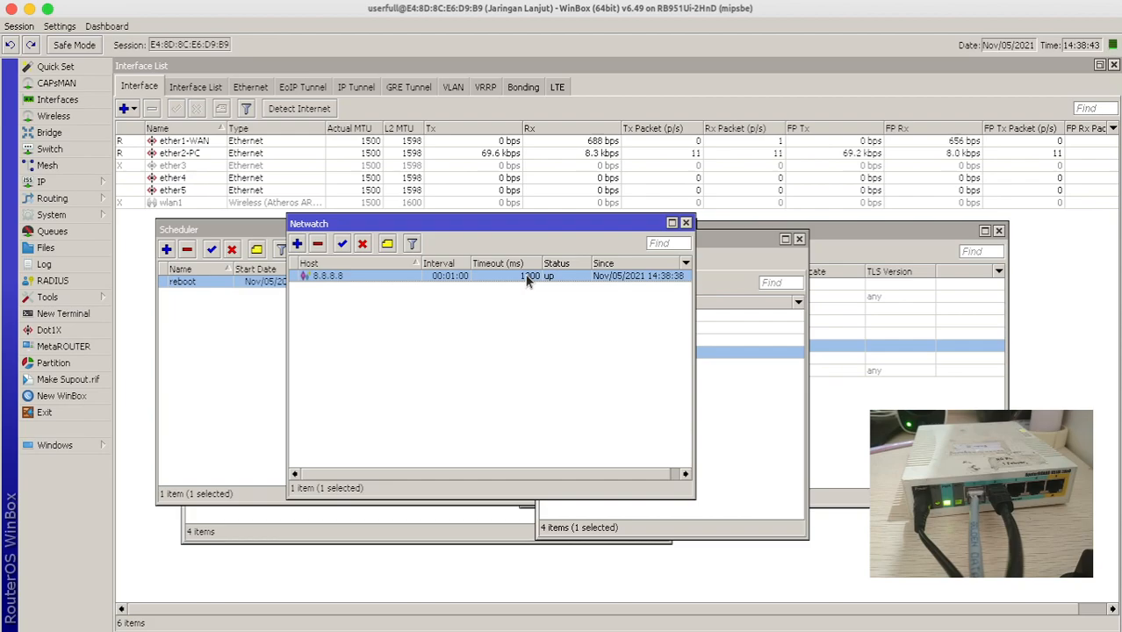
pyautogui.doubleClick(528, 280)
pyautogui.click(557, 278)
pyautogui.click(531, 277)
pyautogui.click(694, 278)
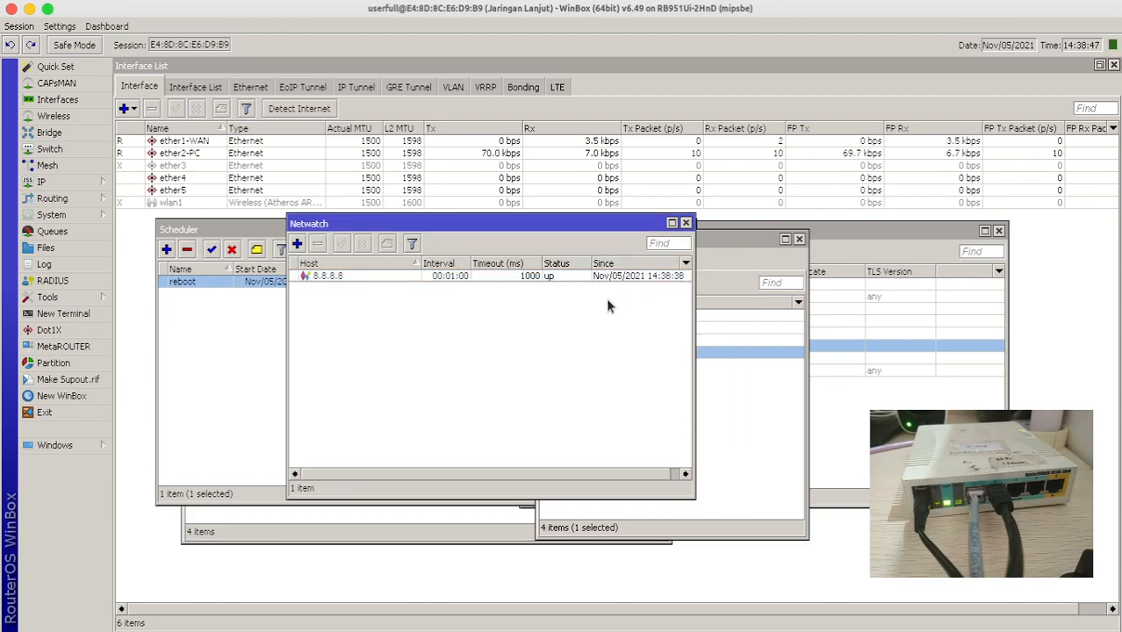
pyautogui.moveTo(694, 279); pyautogui.dragTo(739, 279)
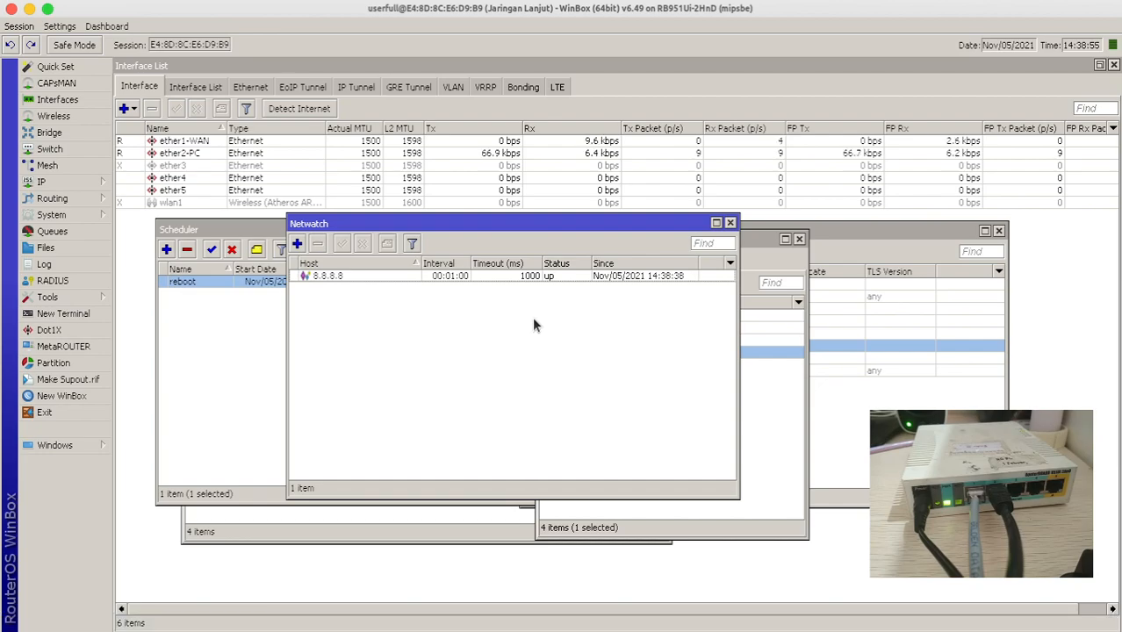
# - Run 'tool traceroute 8.8.8.8' in a new terminal, review the 9 hops, and close it
pyautogui.click(94, 314)
pyautogui.moveTo(510, 230); pyautogui.dragTo(470, 221)
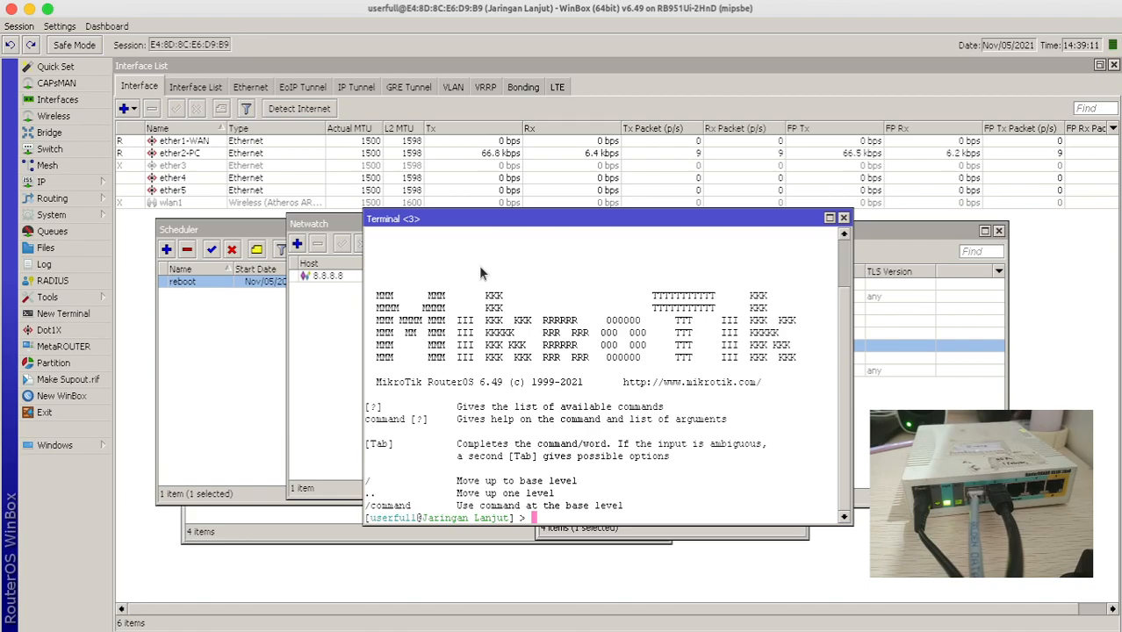
pyautogui.write('tool tra')
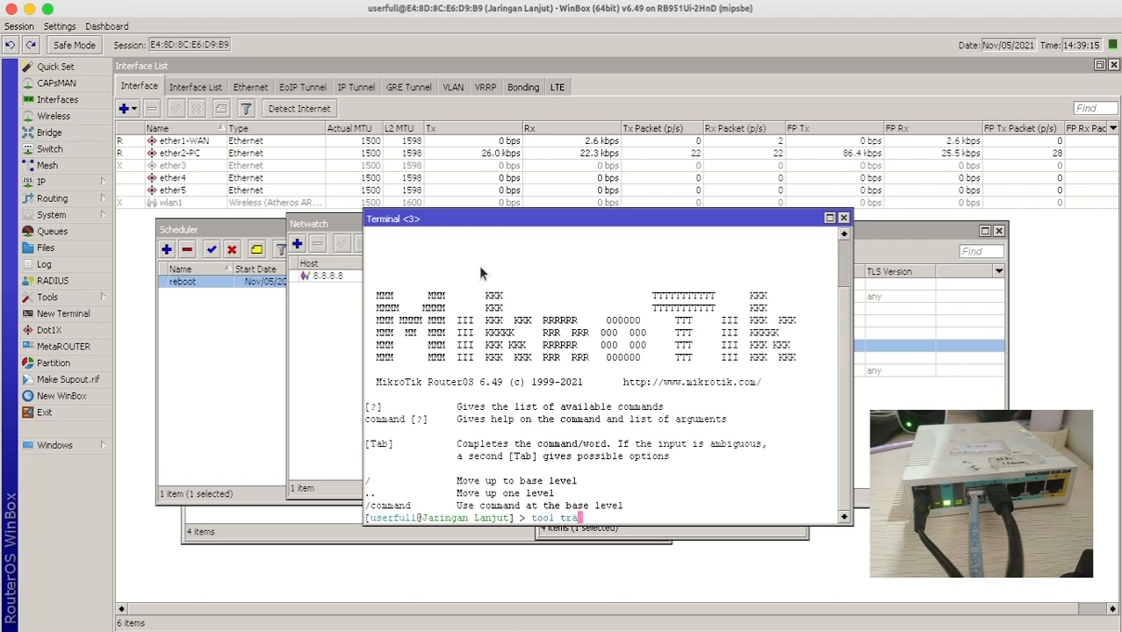
pyautogui.write('c')
pyautogui.press('Tab')
pyautogui.write('8.8.8.8')
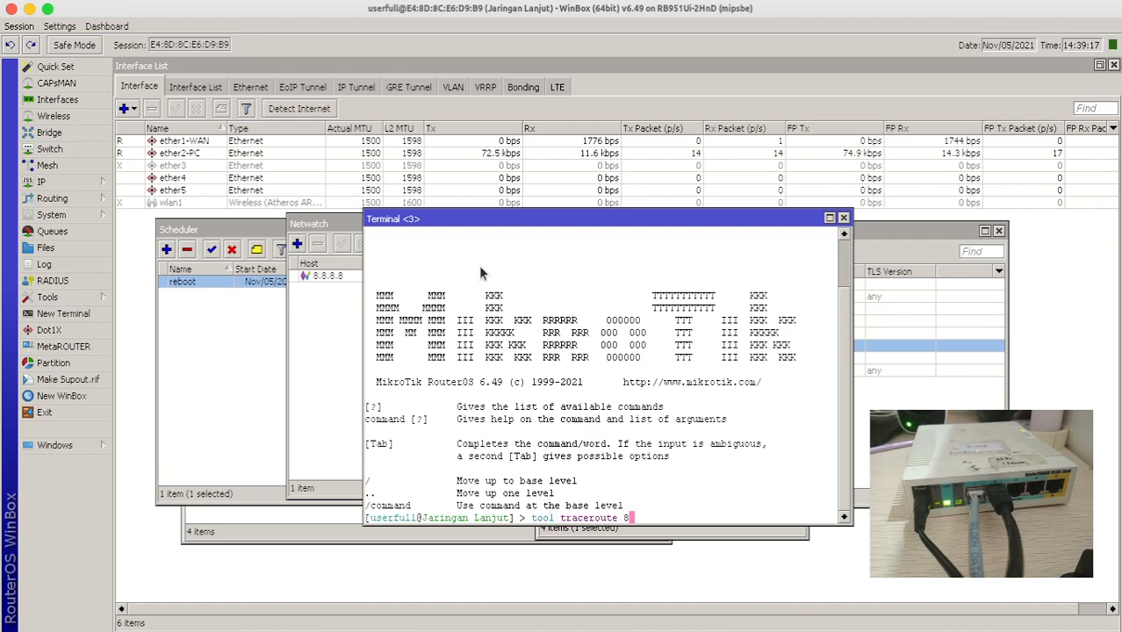
pyautogui.press('Return')
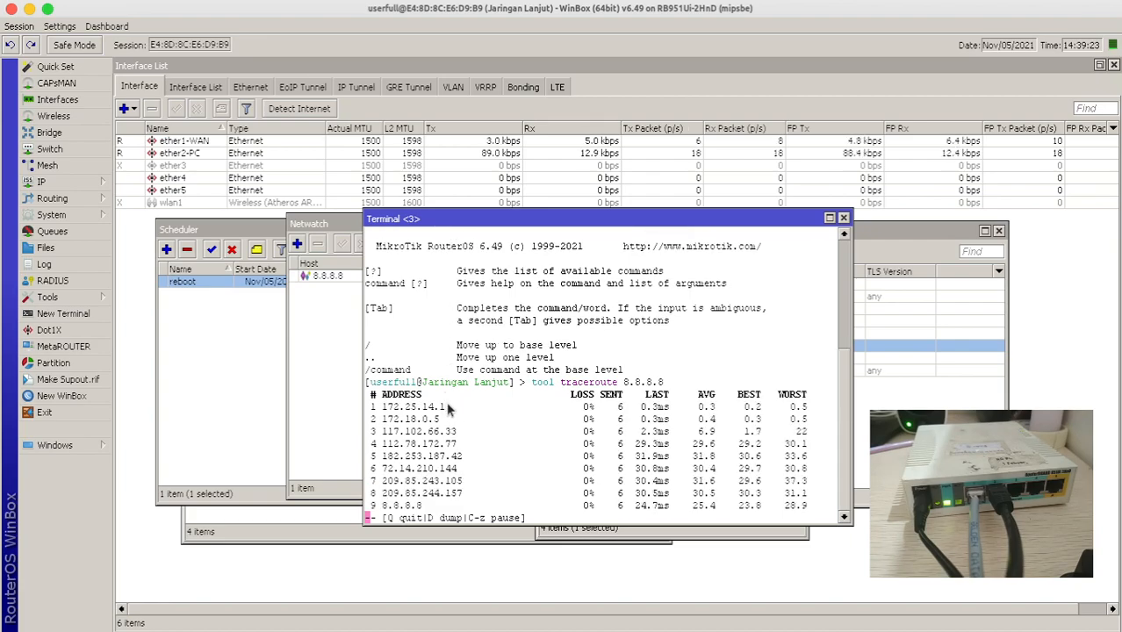
pyautogui.moveTo(446, 401); pyautogui.dragTo(384, 409)
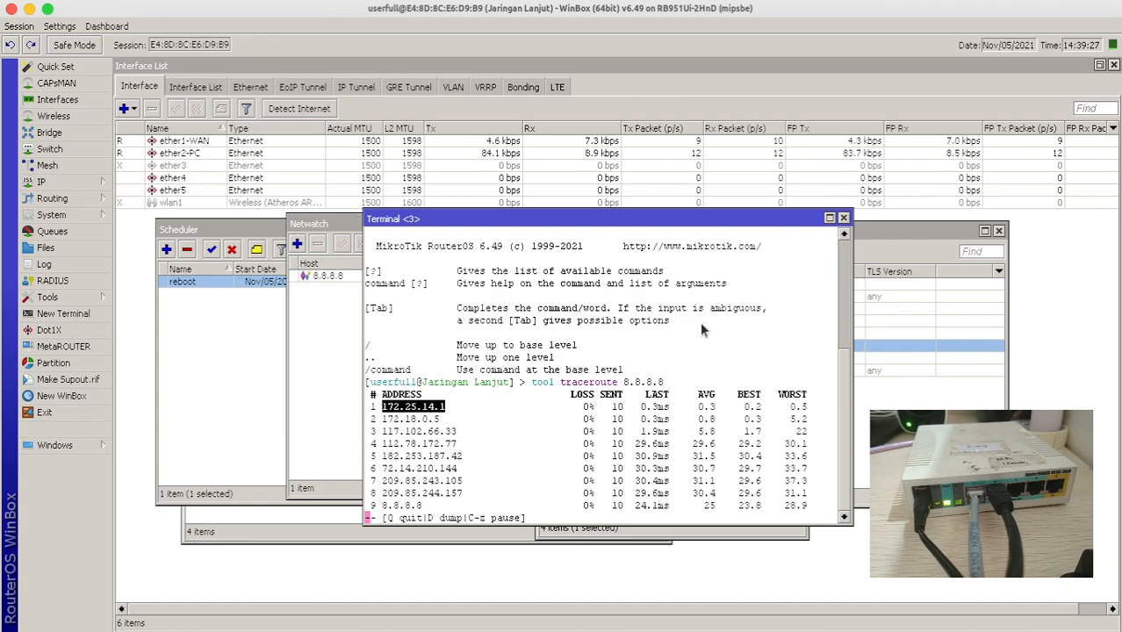
pyautogui.click(843, 219)
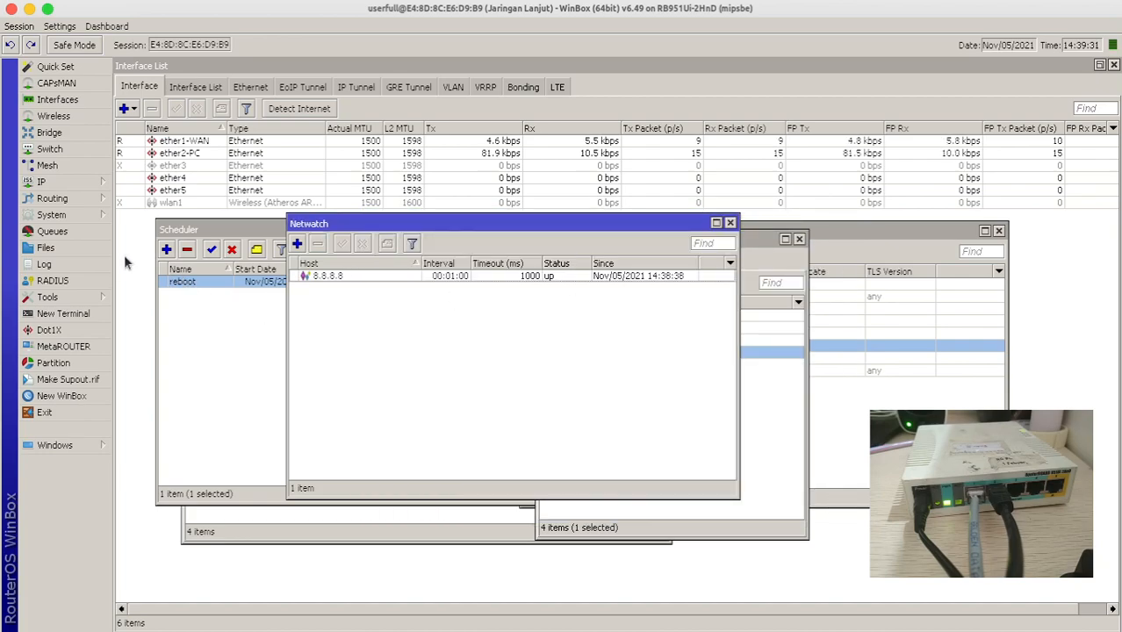
# - Start the graphical Traceroute tool running against 8.8.8.8
pyautogui.click(85, 299)
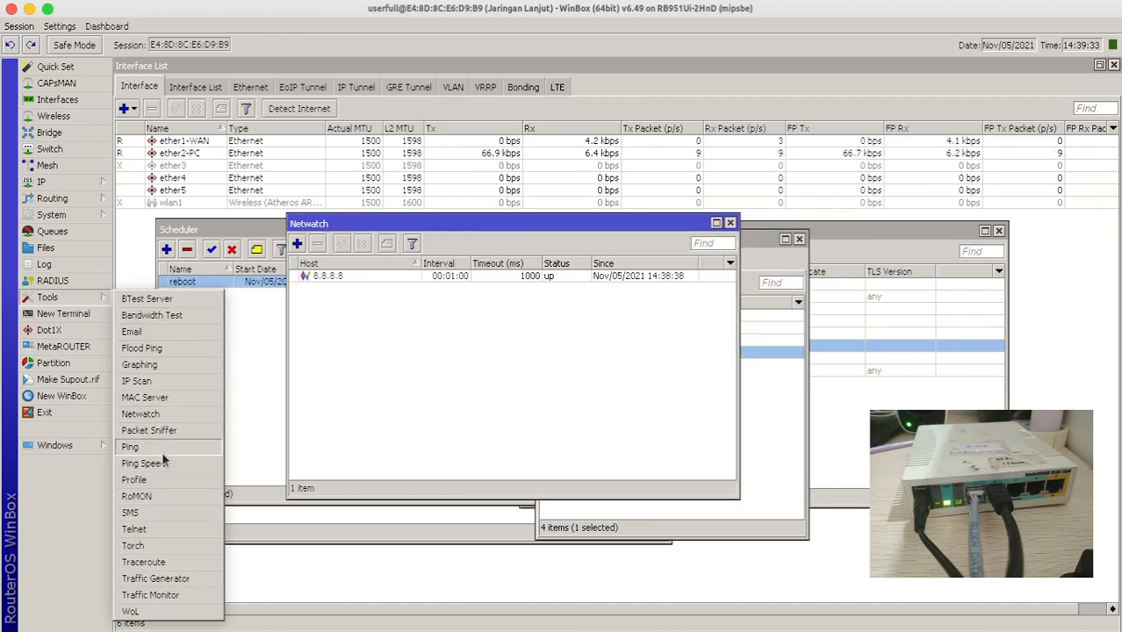
pyautogui.click(165, 560)
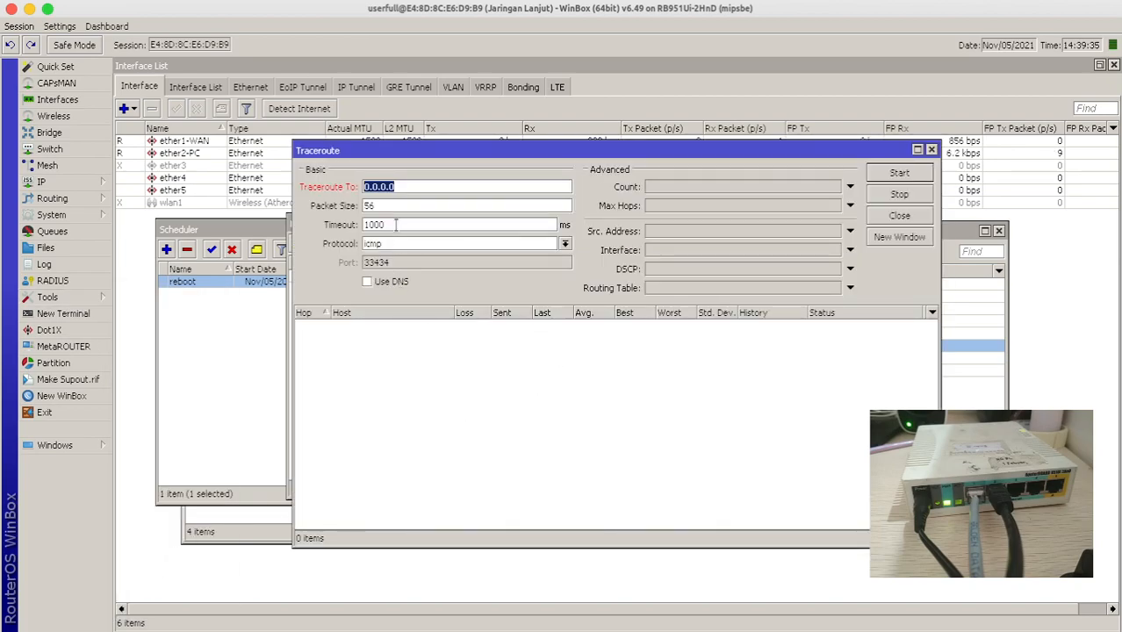
pyautogui.write('8.8.8.8')
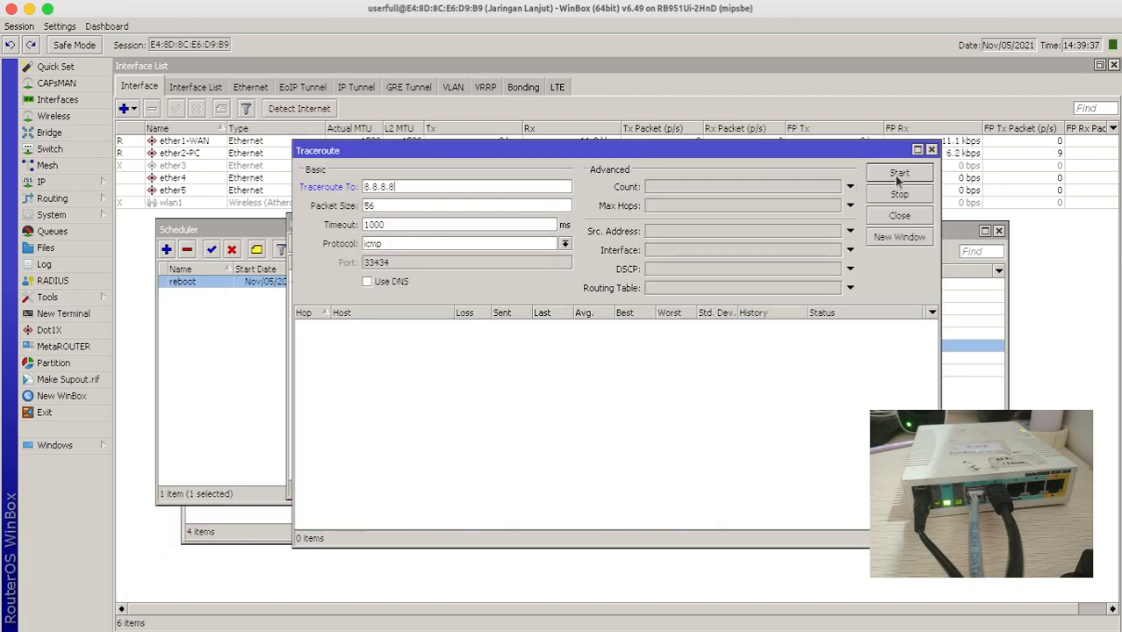
pyautogui.click(897, 175)
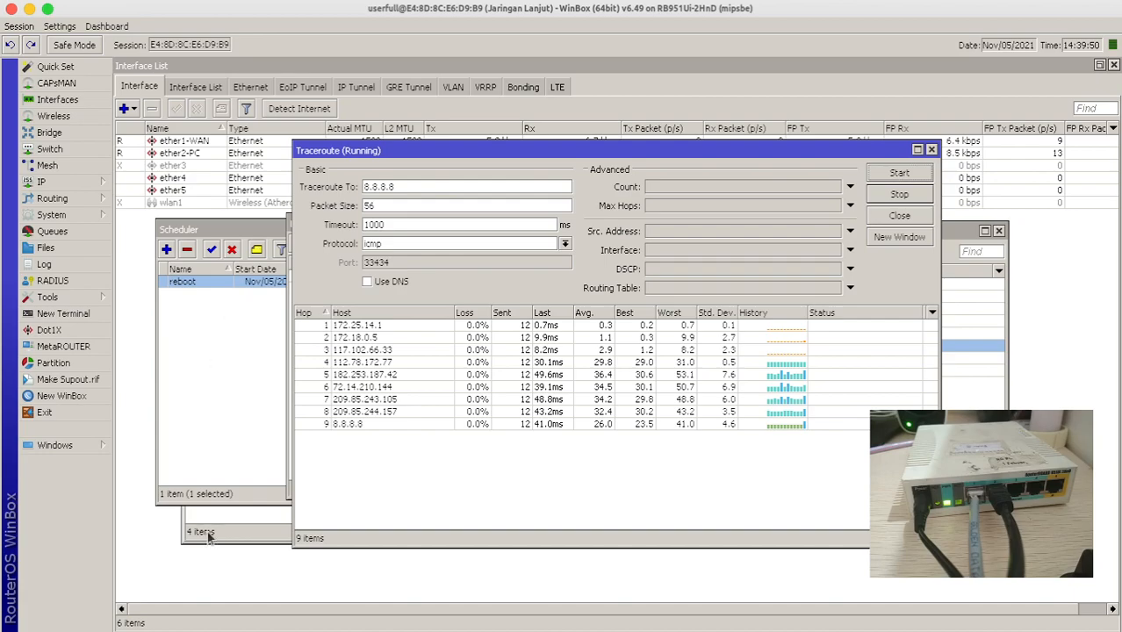
# - Glance at the Jaringan Komputer Lanjut spreadsheet, then return to WinBox's System menu
pyautogui.click(46, 622)
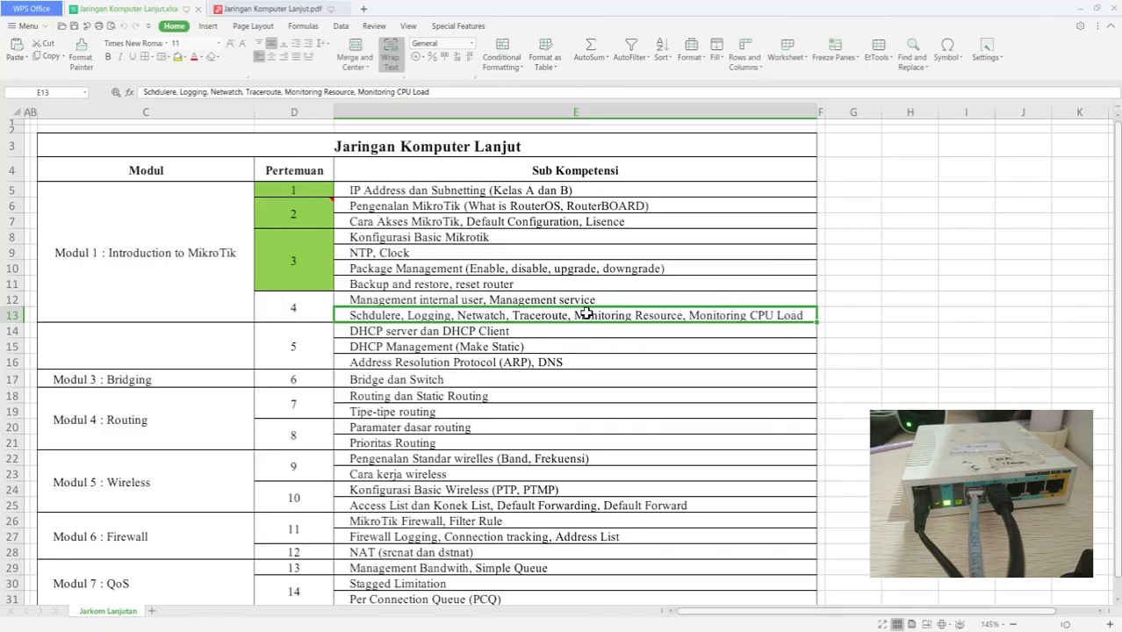
pyautogui.hotkey('alt', 'Tab')
pyautogui.click(72, 214)
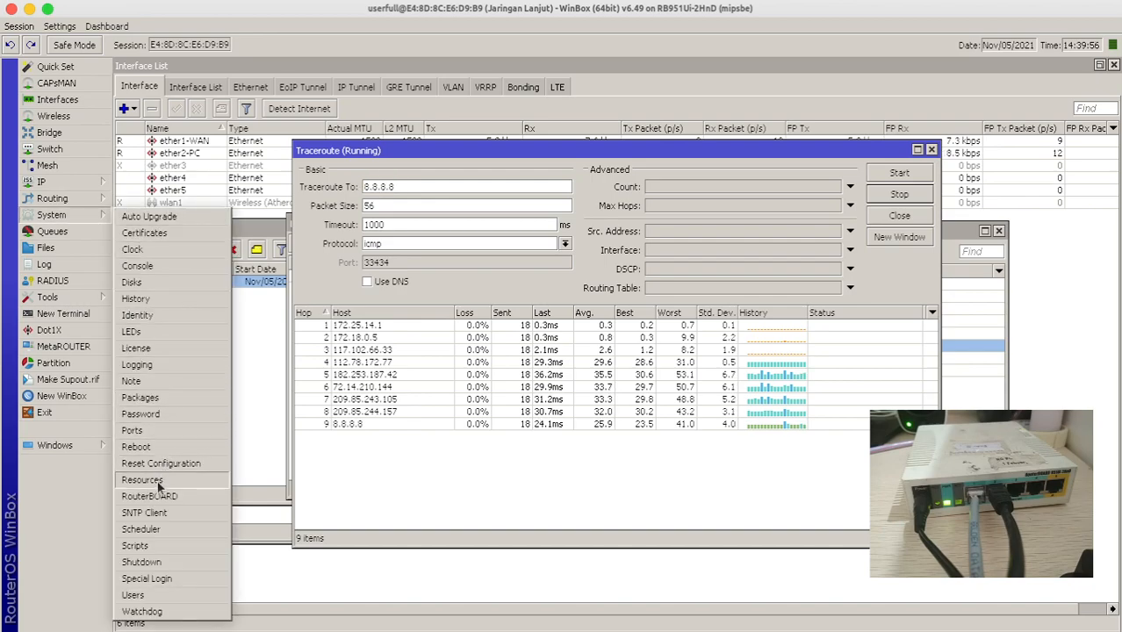
# - Open System > Resources and position the resource summary window
pyautogui.click(164, 483)
pyautogui.moveTo(542, 162); pyautogui.dragTo(356, 77)
pyautogui.click(580, 75)
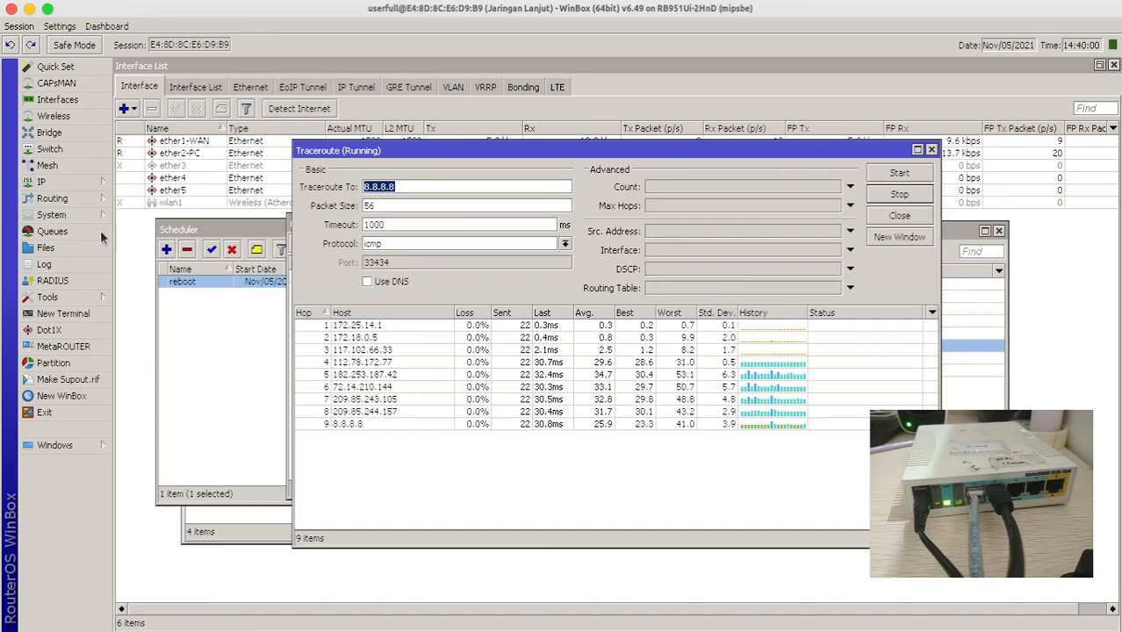
pyautogui.click(72, 215)
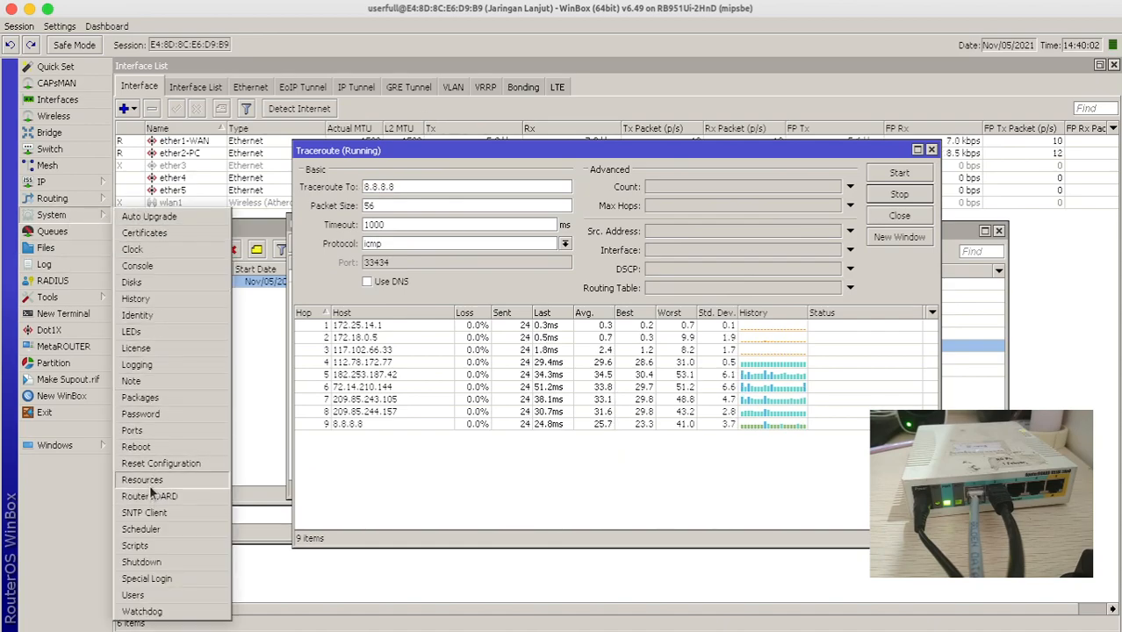
pyautogui.click(148, 480)
pyautogui.moveTo(416, 77); pyautogui.dragTo(448, 92)
# - Review memory (128.0 MiB total, 99.8 MiB free), CPU load and HDD (95.0 MiB free) values
pyautogui.moveTo(479, 162); pyautogui.dragTo(415, 161)
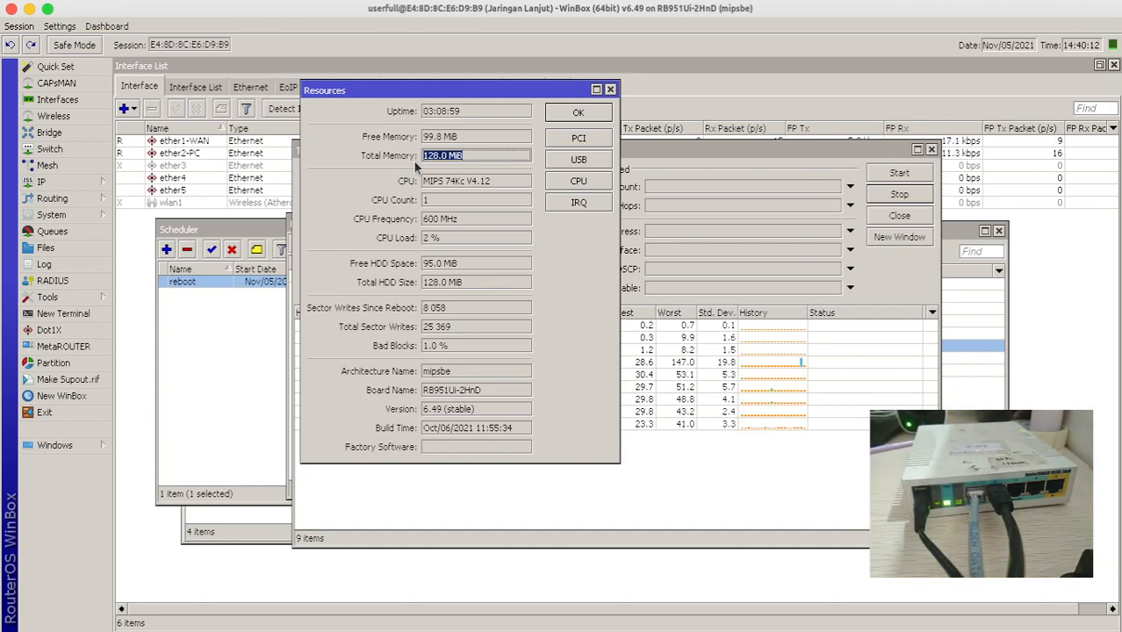
pyautogui.click(453, 140)
pyautogui.moveTo(453, 140); pyautogui.dragTo(396, 155)
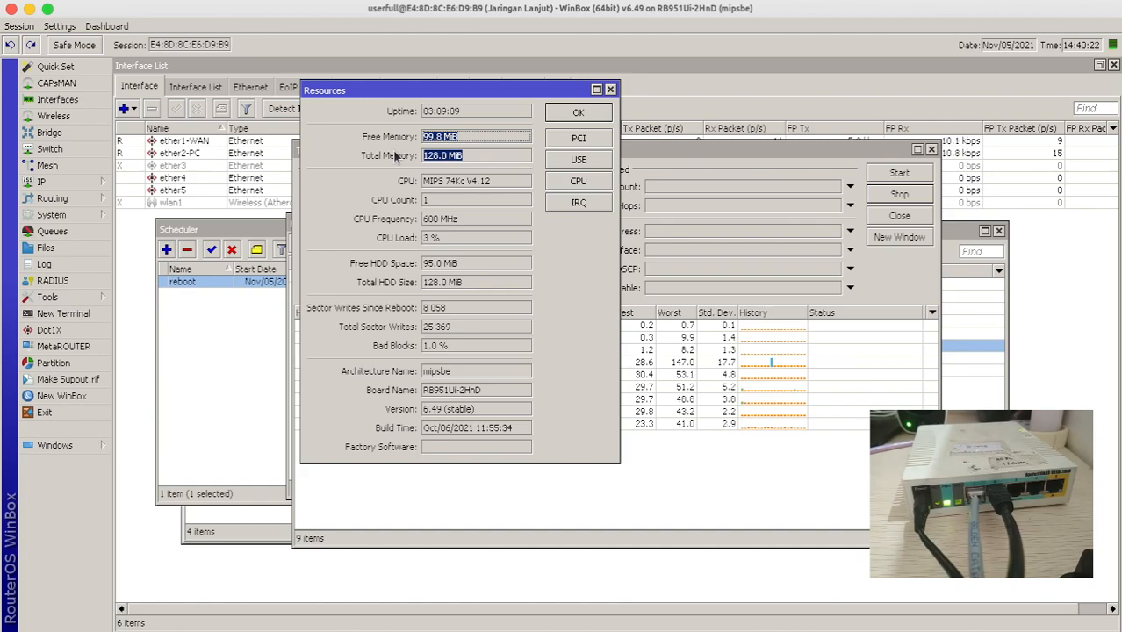
pyautogui.moveTo(447, 240); pyautogui.dragTo(371, 240)
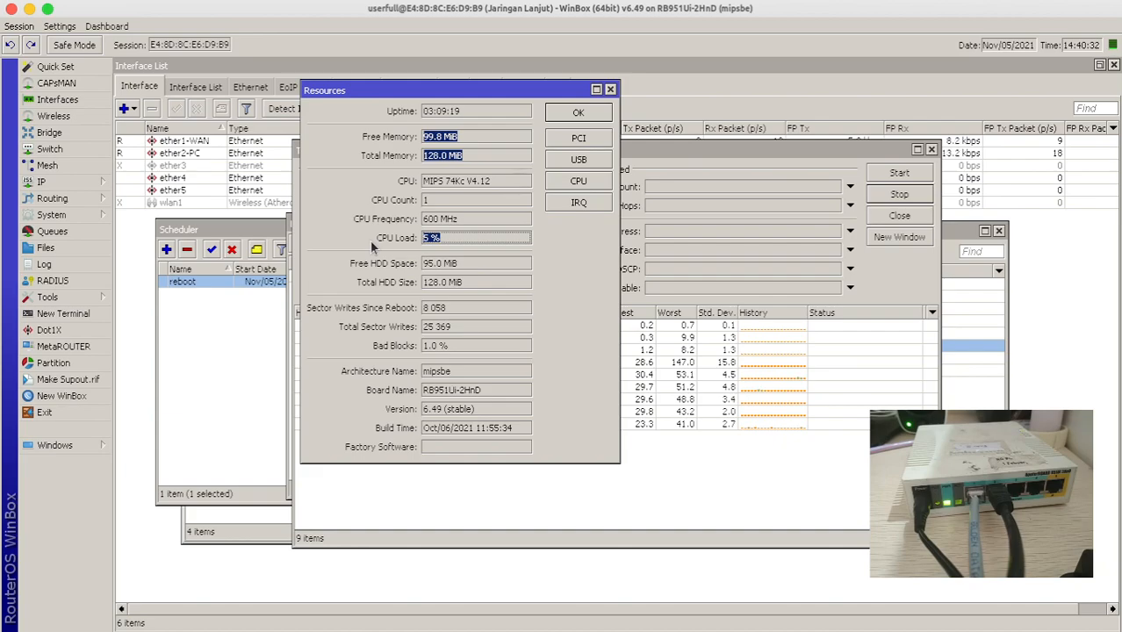
pyautogui.click(488, 284)
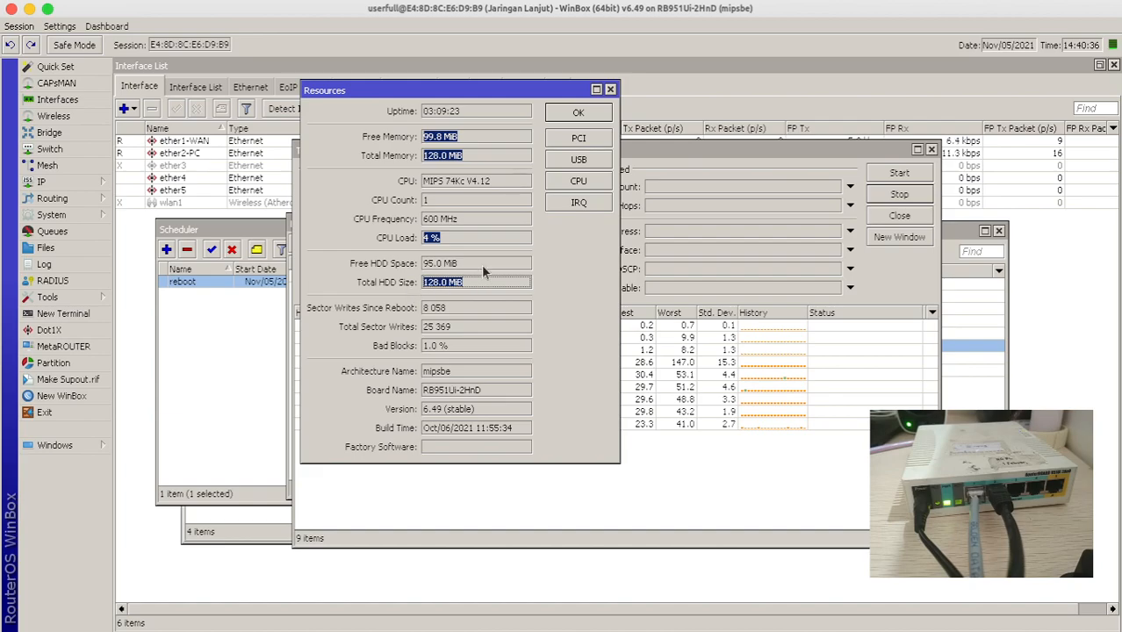
pyautogui.click(481, 262)
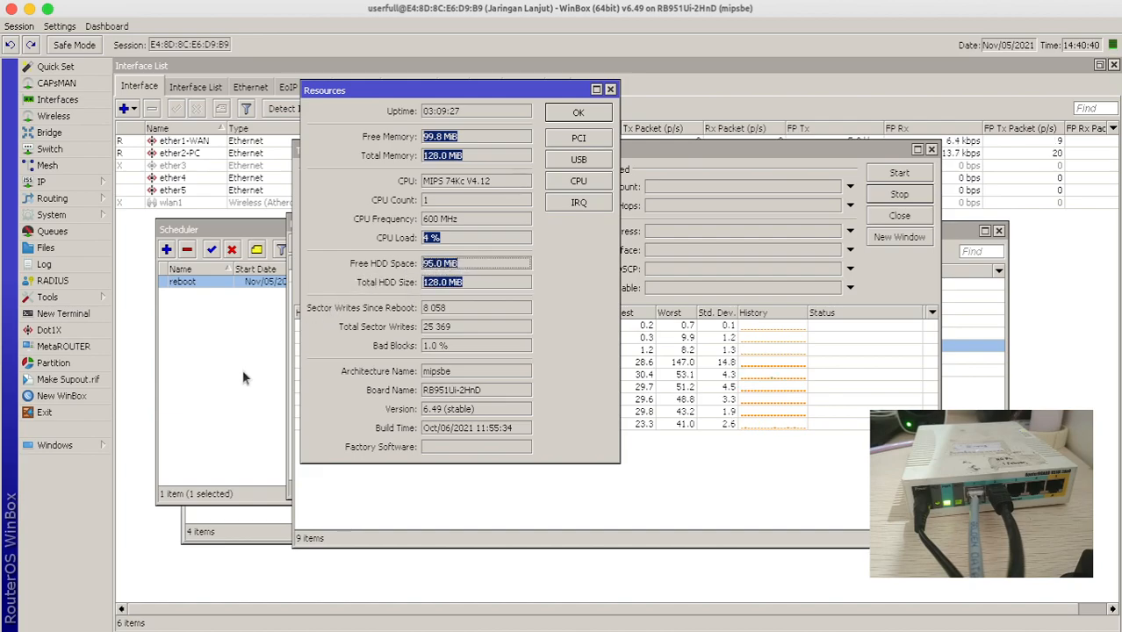
pyautogui.click(571, 119)
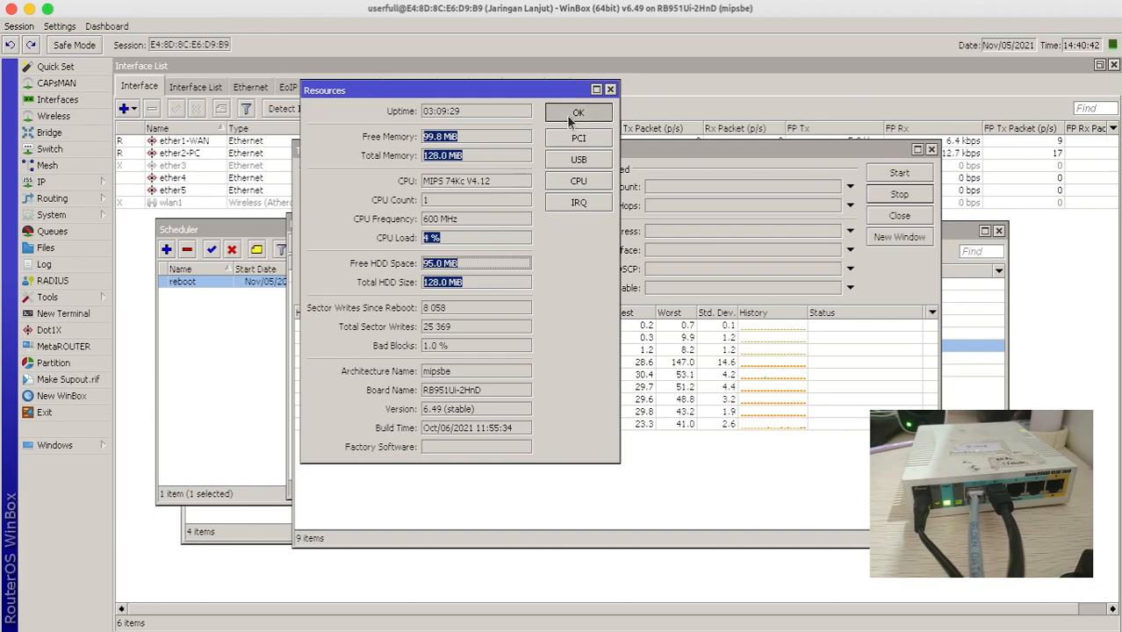
# - Reopen Resources and show the per-core CPU window with cpu0 selected
pyautogui.click(79, 215)
pyautogui.click(153, 480)
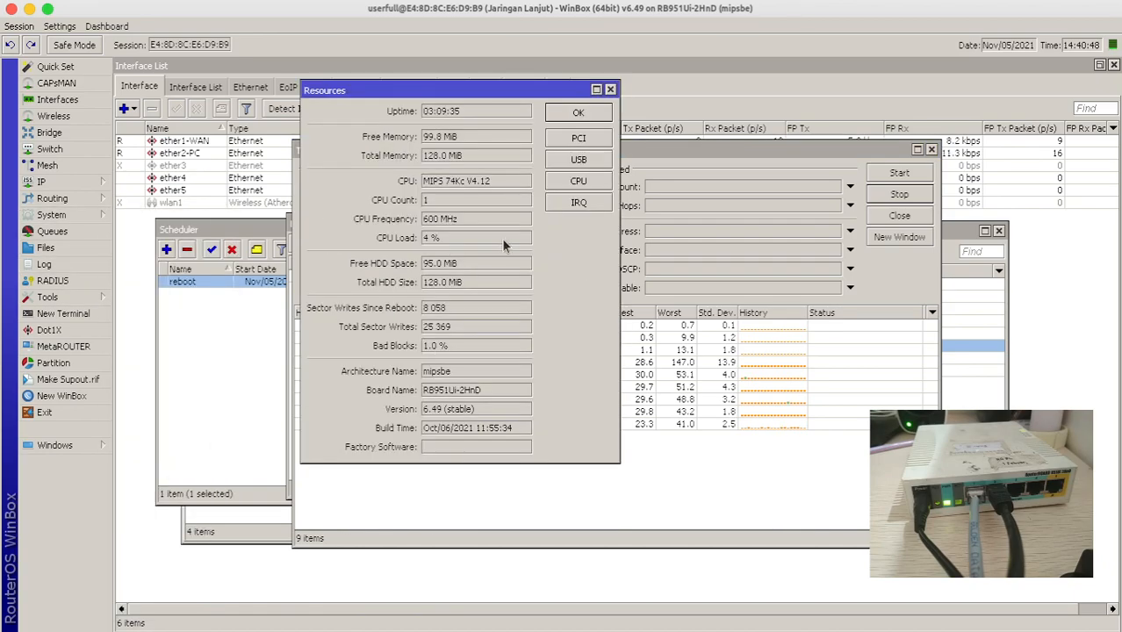
pyautogui.click(563, 183)
pyautogui.moveTo(553, 209); pyautogui.dragTo(632, 203)
pyautogui.click(621, 255)
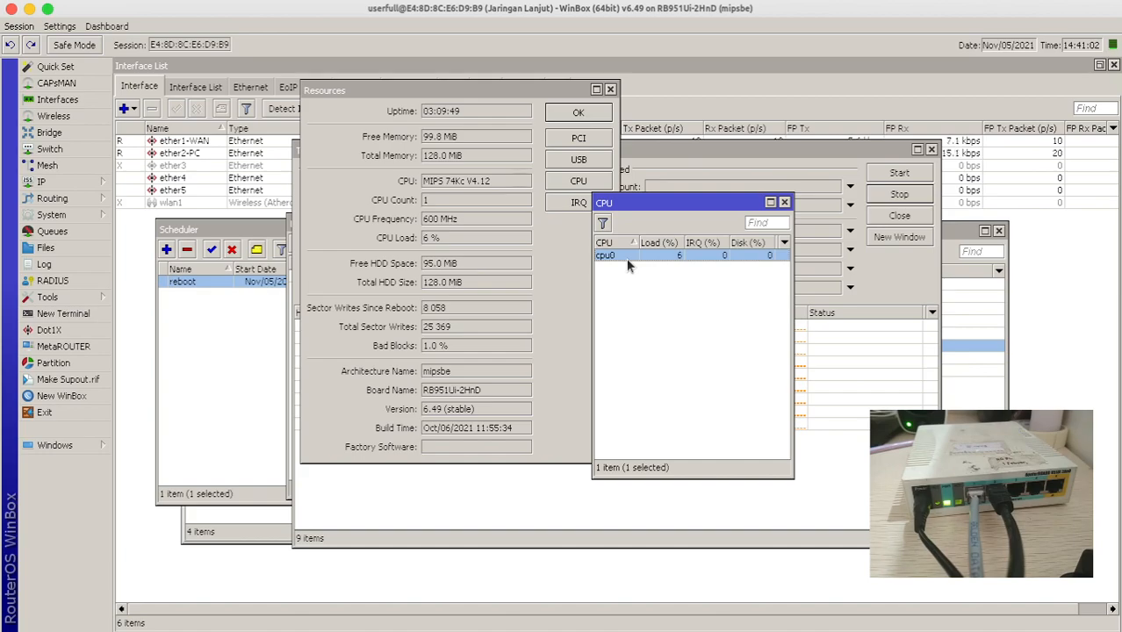
# - Widen the per-core CPU load window with cpu0 selected
pyautogui.click(618, 267)
pyautogui.click(612, 256)
pyautogui.moveTo(793, 277); pyautogui.dragTo(858, 286)
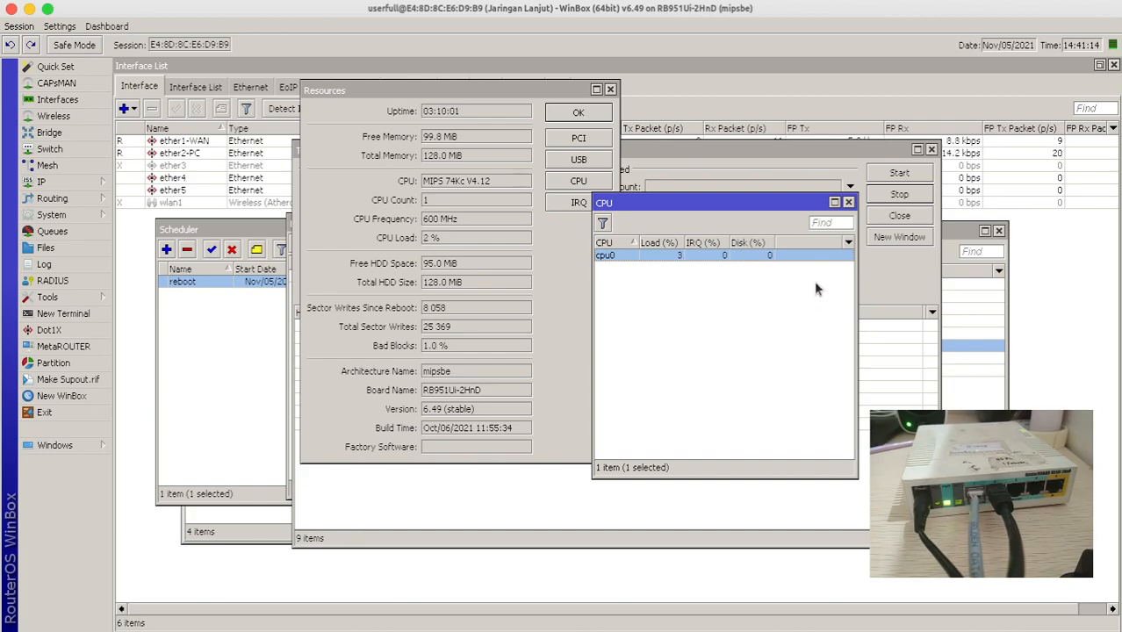
# - Add CPU and Memory readings to the top status bar
pyautogui.rightClick(873, 55)
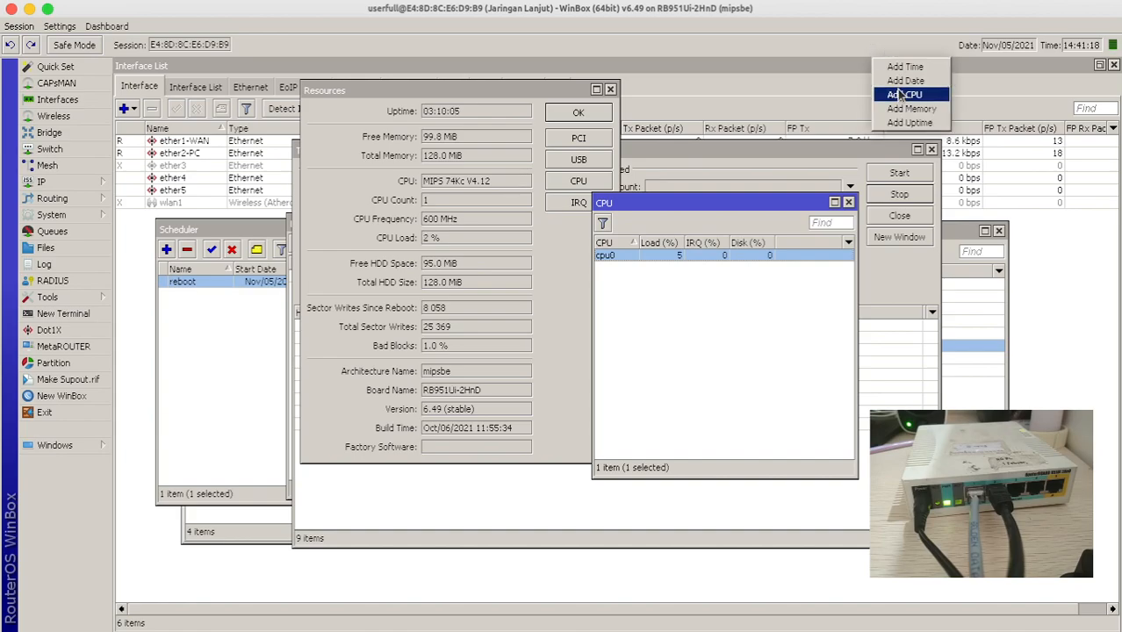
pyautogui.click(900, 94)
pyautogui.rightClick(850, 54)
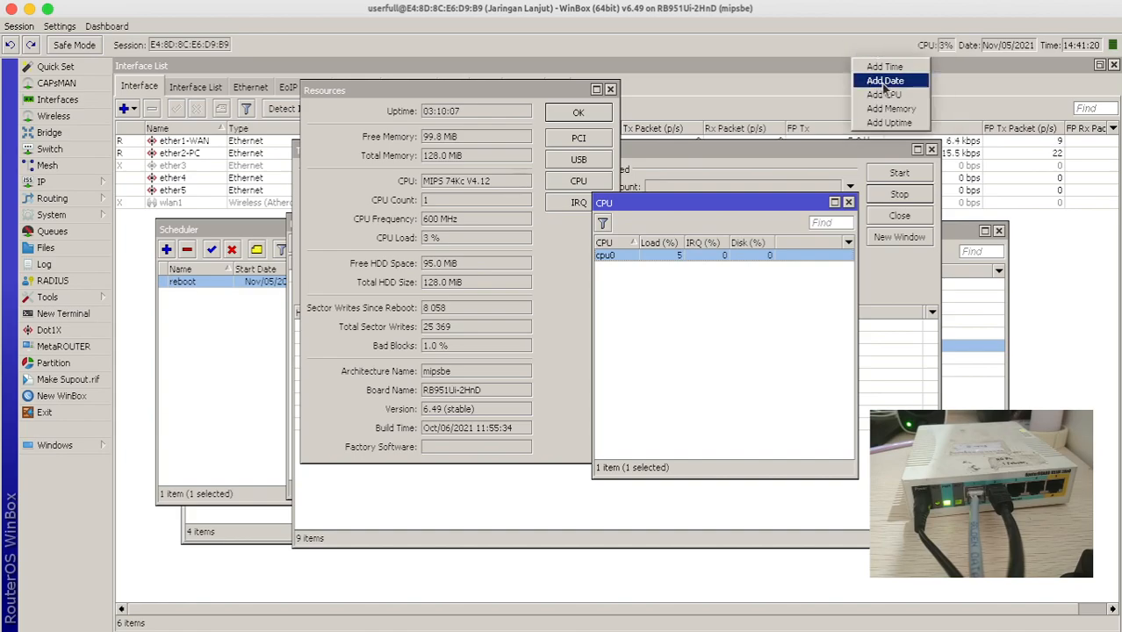
pyautogui.click(892, 108)
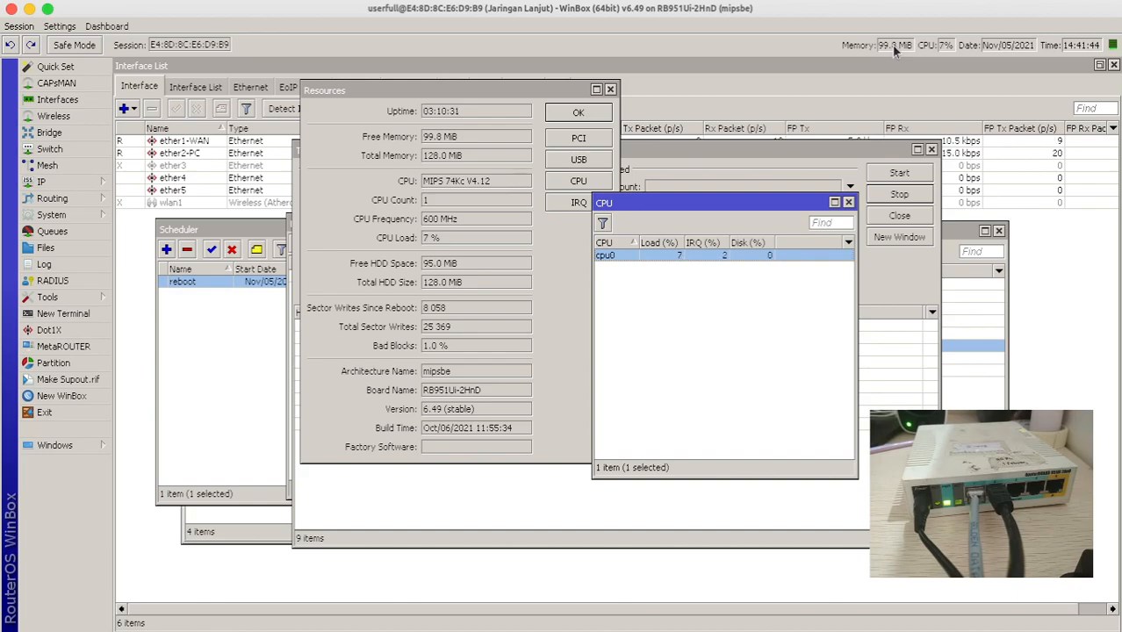
# - Read the syllabus cells E14 and E12, finding Management internal user, Management service next
pyautogui.moveTo(308, 625)
pyautogui.click(41, 620)
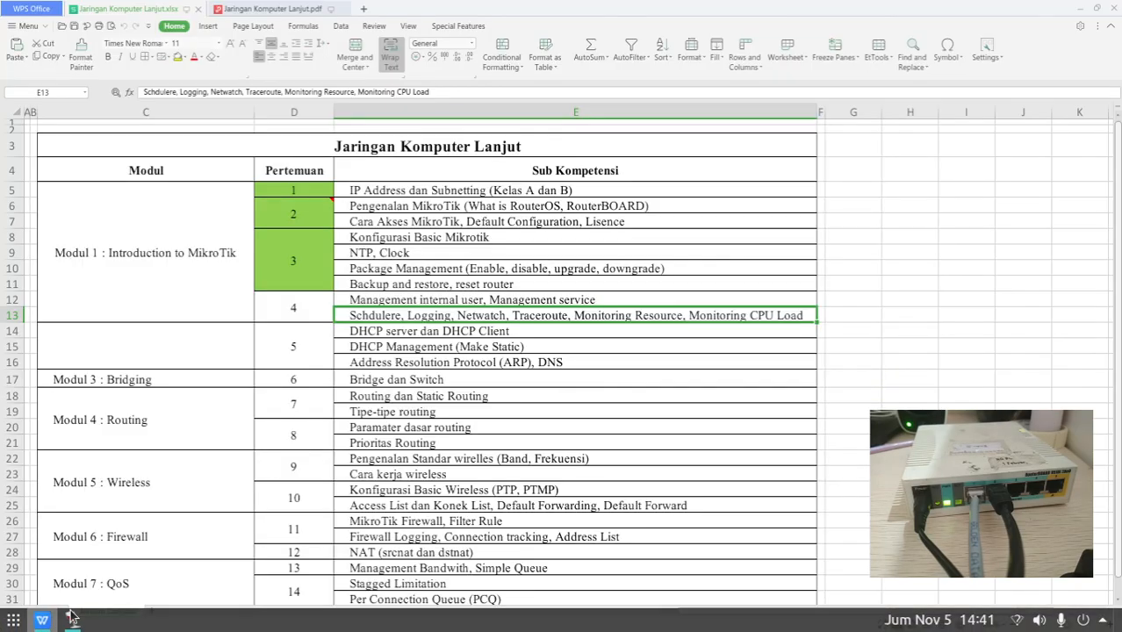
pyautogui.click(600, 324)
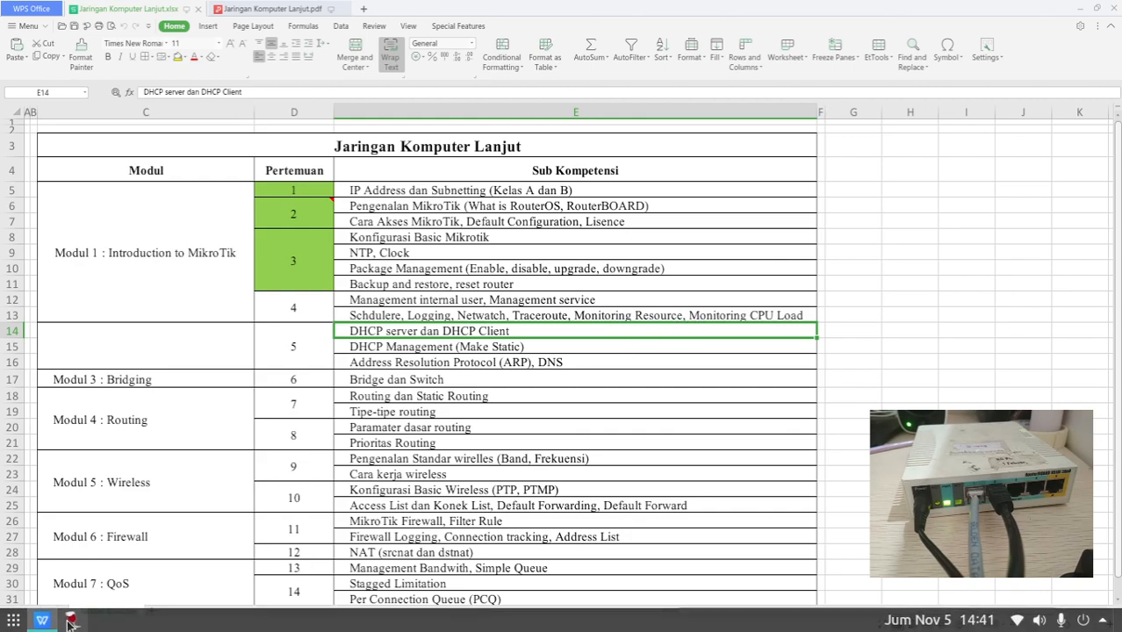
pyautogui.click(72, 620)
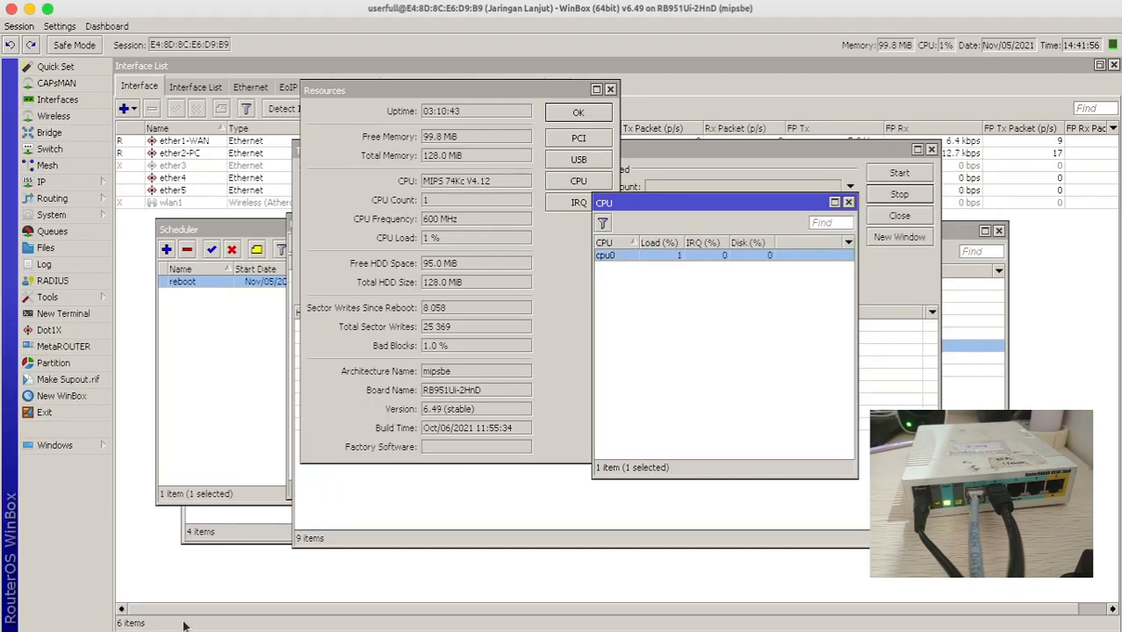
pyautogui.click(43, 620)
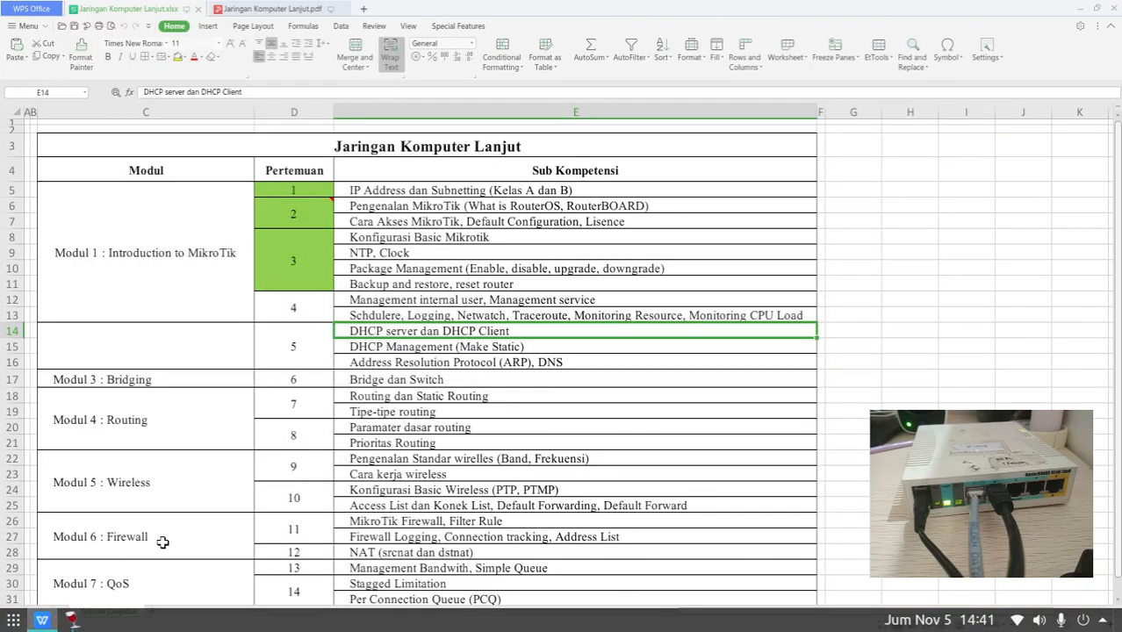
pyautogui.click(386, 301)
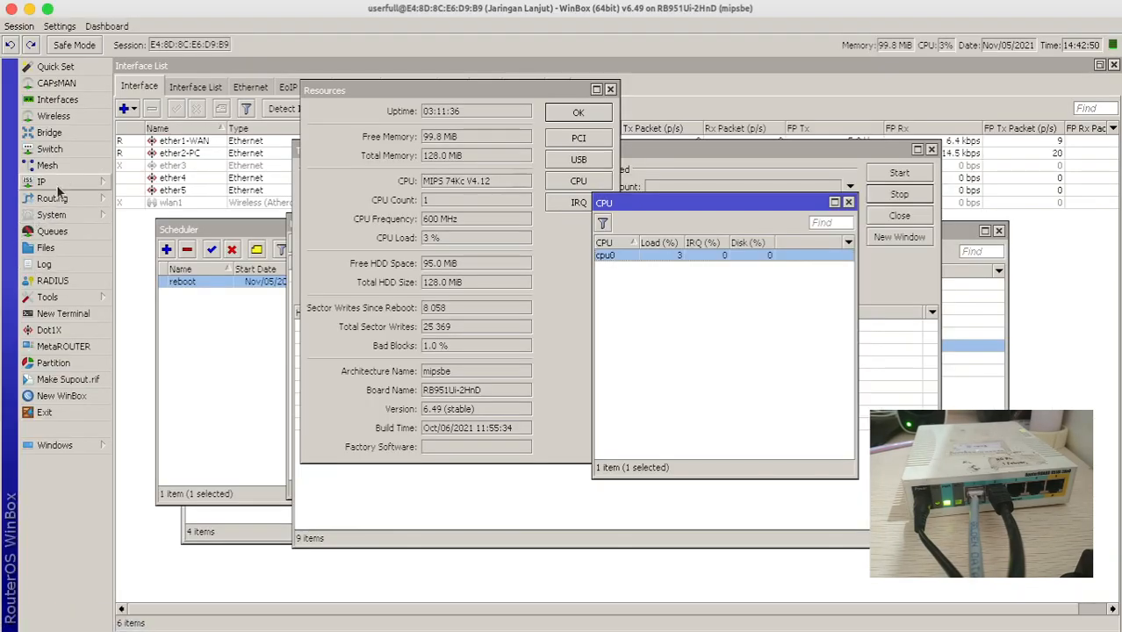
# - Open IP > Services and select the www service in the list
pyautogui.click(65, 180)
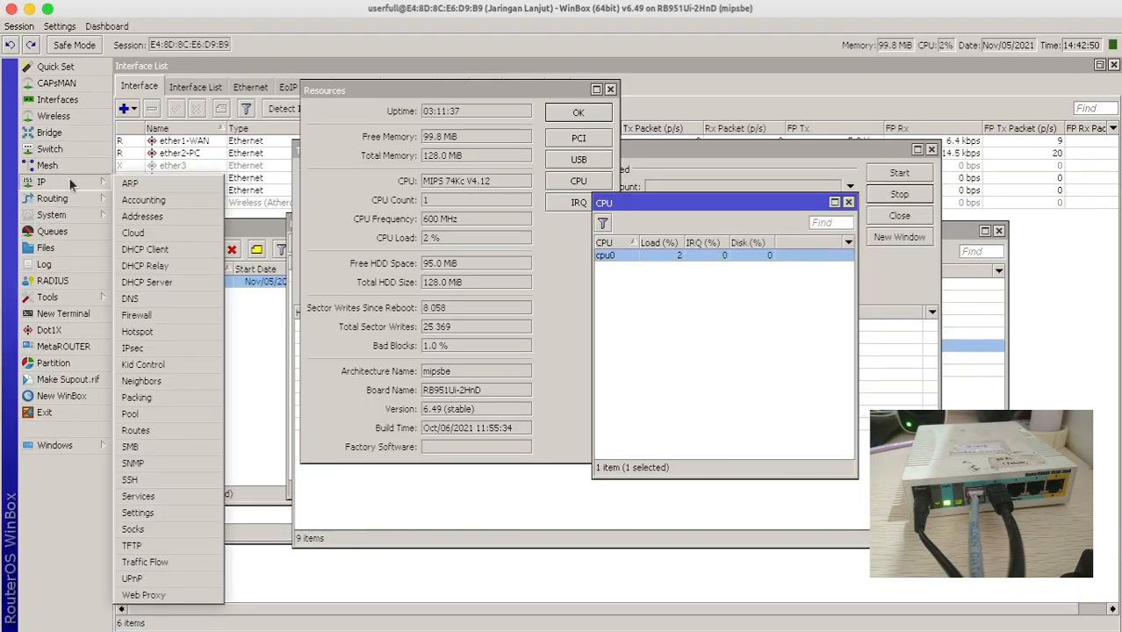
pyautogui.click(151, 496)
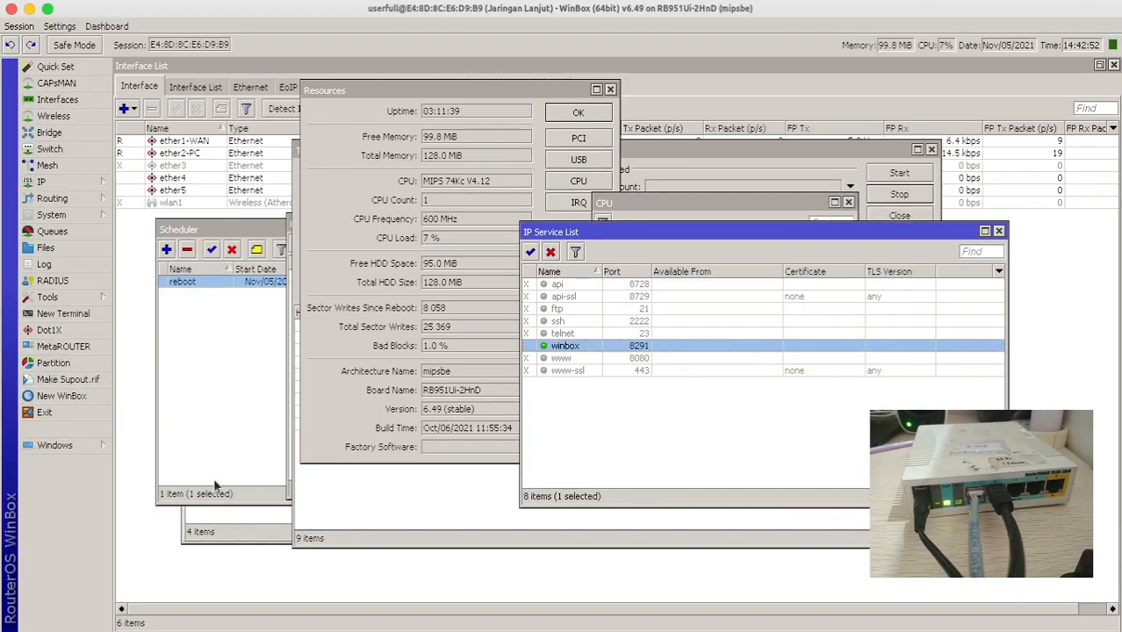
pyautogui.click(552, 360)
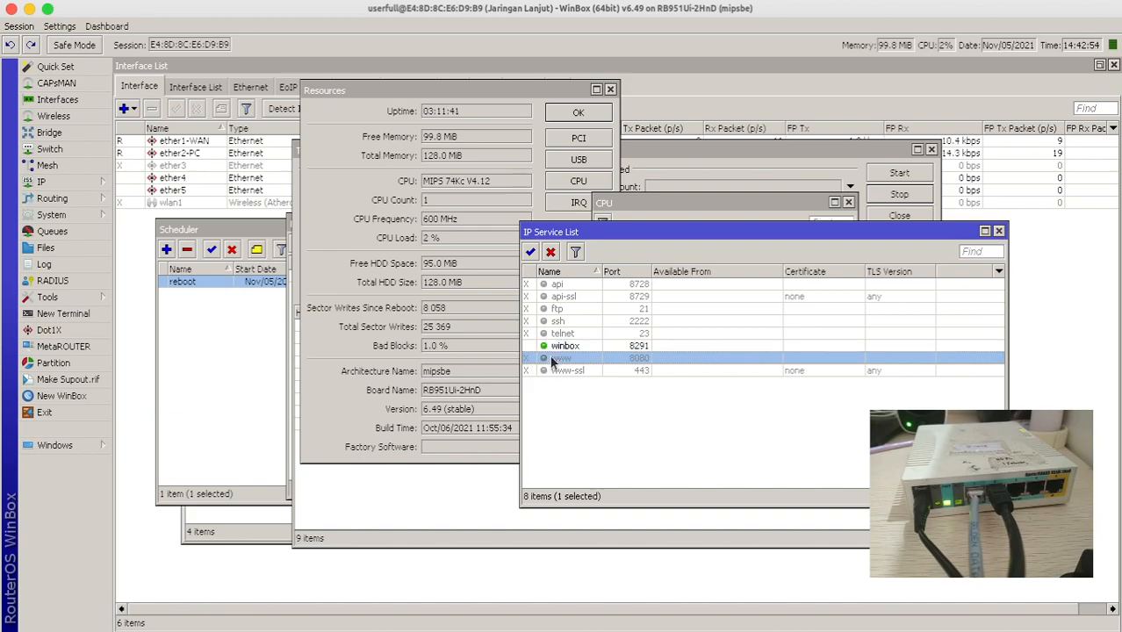